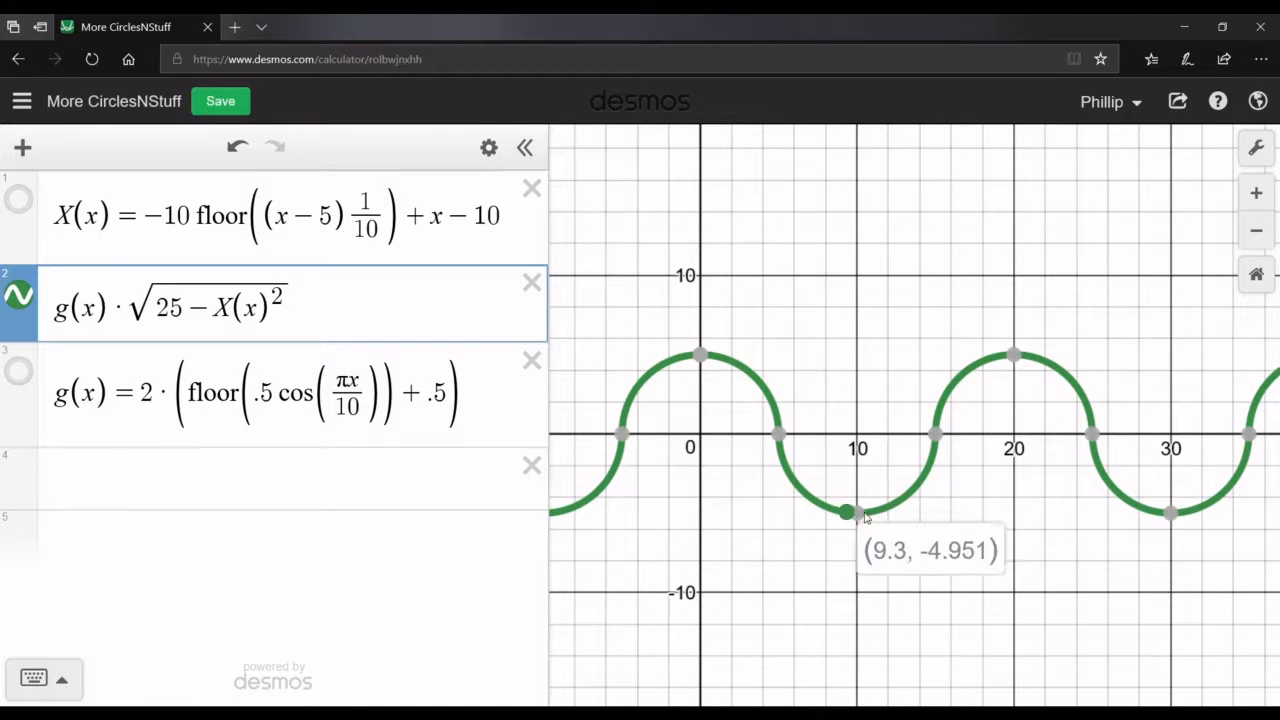
Examine the alternating semicircle curve of the second expression, tracing its arcs and x-axis crossings
left_click(1125, 531)
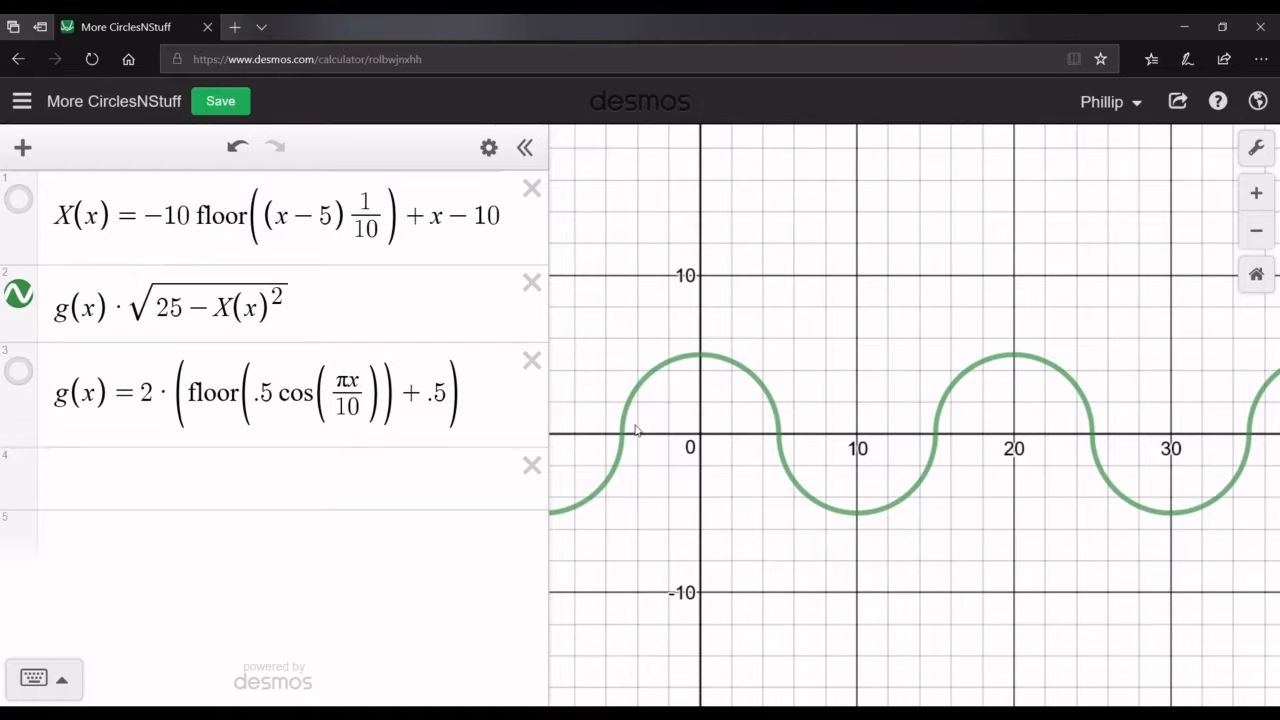
mouse_move(634, 428)
left_mouse_down()
mouse_move(734, 394)
mouse_move(757, 451)
mouse_move(785, 470)
mouse_move(946, 503)
mouse_move(937, 418)
mouse_move(1092, 434)
left_mouse_up()
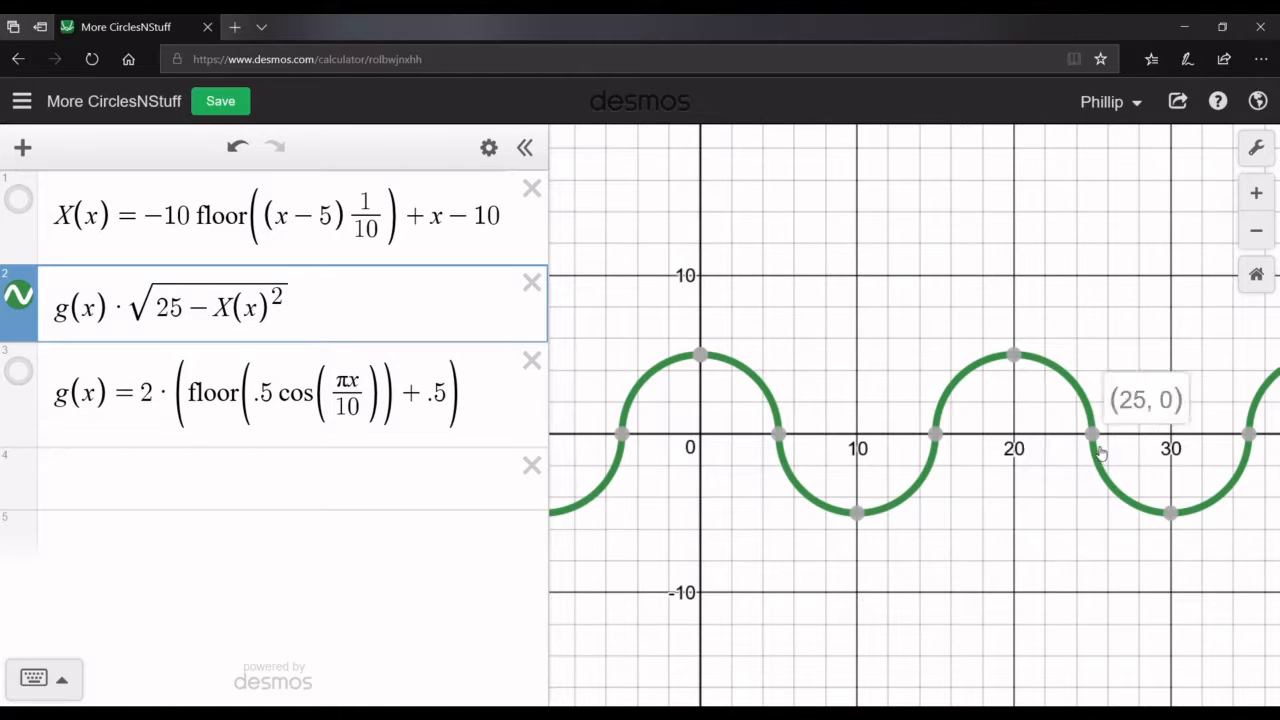
left_click(1081, 502)
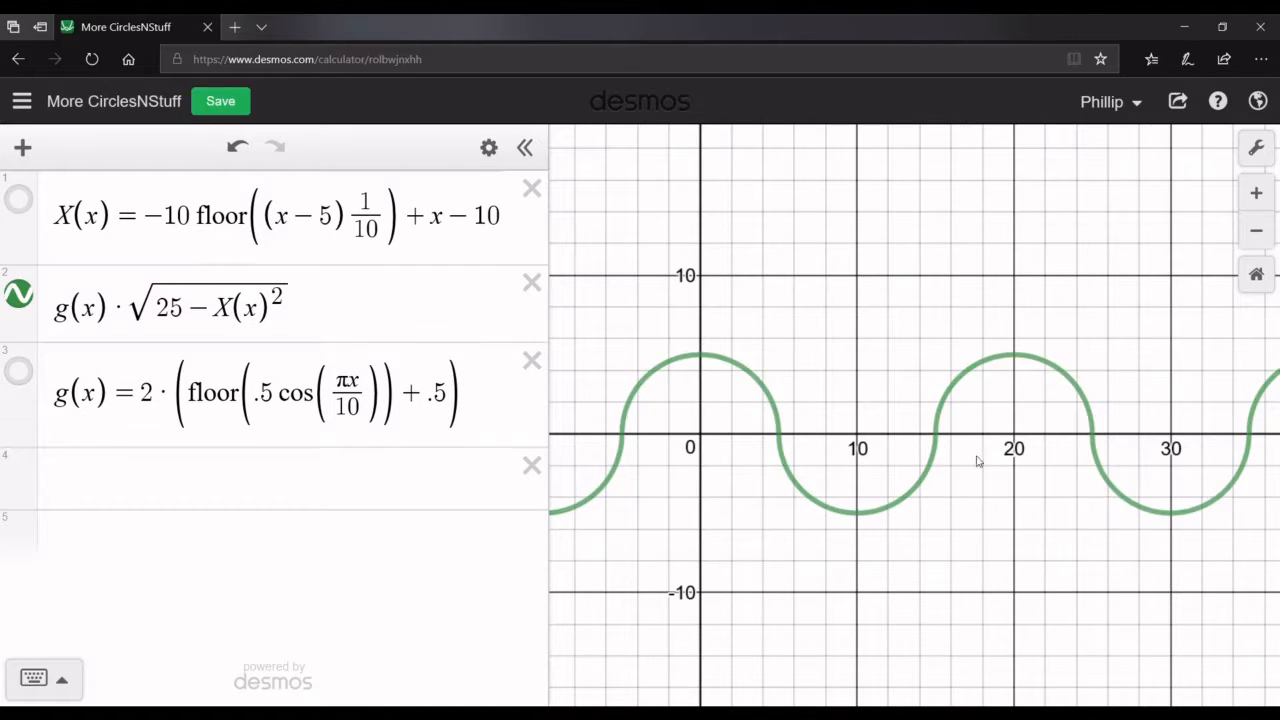
left_click_drag(612, 429, 665, 362)
left_click(703, 414)
mouse_move(640, 416)
left_mouse_down()
mouse_move(637, 391)
mouse_move(778, 433)
mouse_move(828, 505)
left_mouse_up()
left_click(980, 530)
mouse_move(618, 458)
left_mouse_down()
mouse_move(666, 363)
mouse_move(814, 517)
mouse_move(1086, 457)
mouse_move(1230, 487)
mouse_move(891, 533)
mouse_move(668, 516)
mouse_move(660, 492)
left_mouse_up()
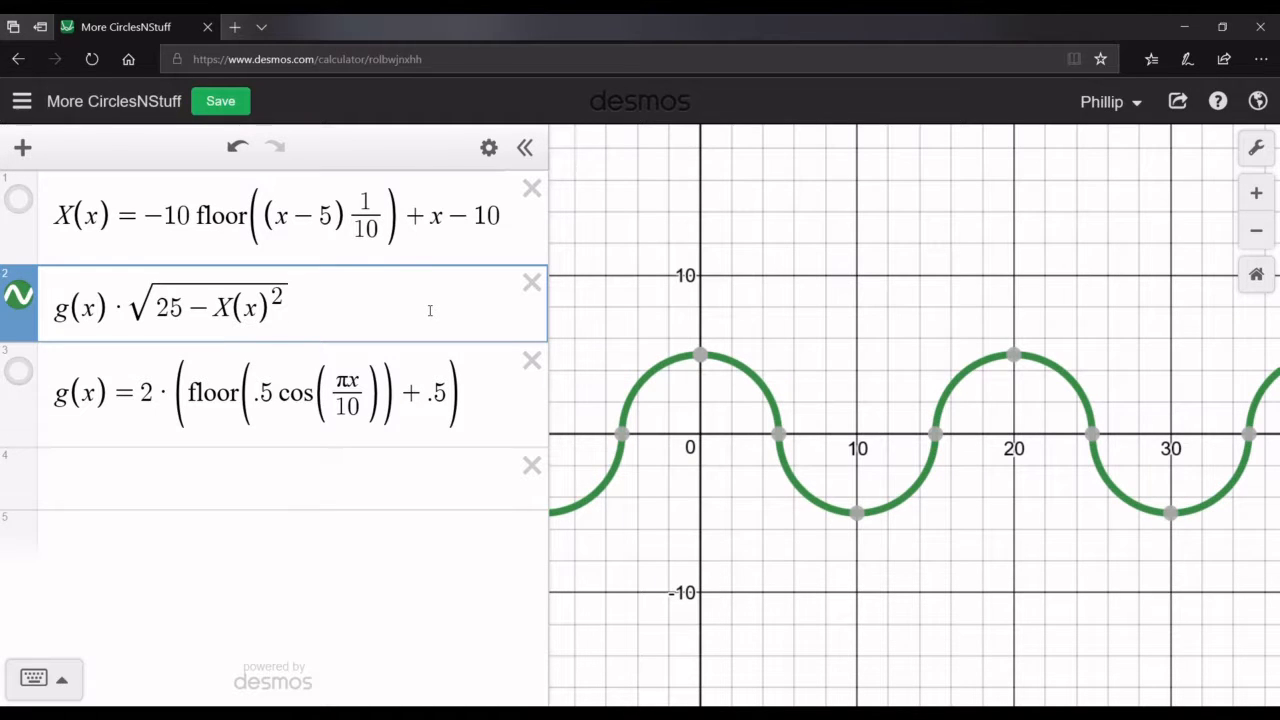
mouse_move(743, 396)
left_mouse_down()
mouse_move(700, 383)
mouse_move(745, 393)
left_mouse_up()
left_click_drag(740, 494, 755, 497)
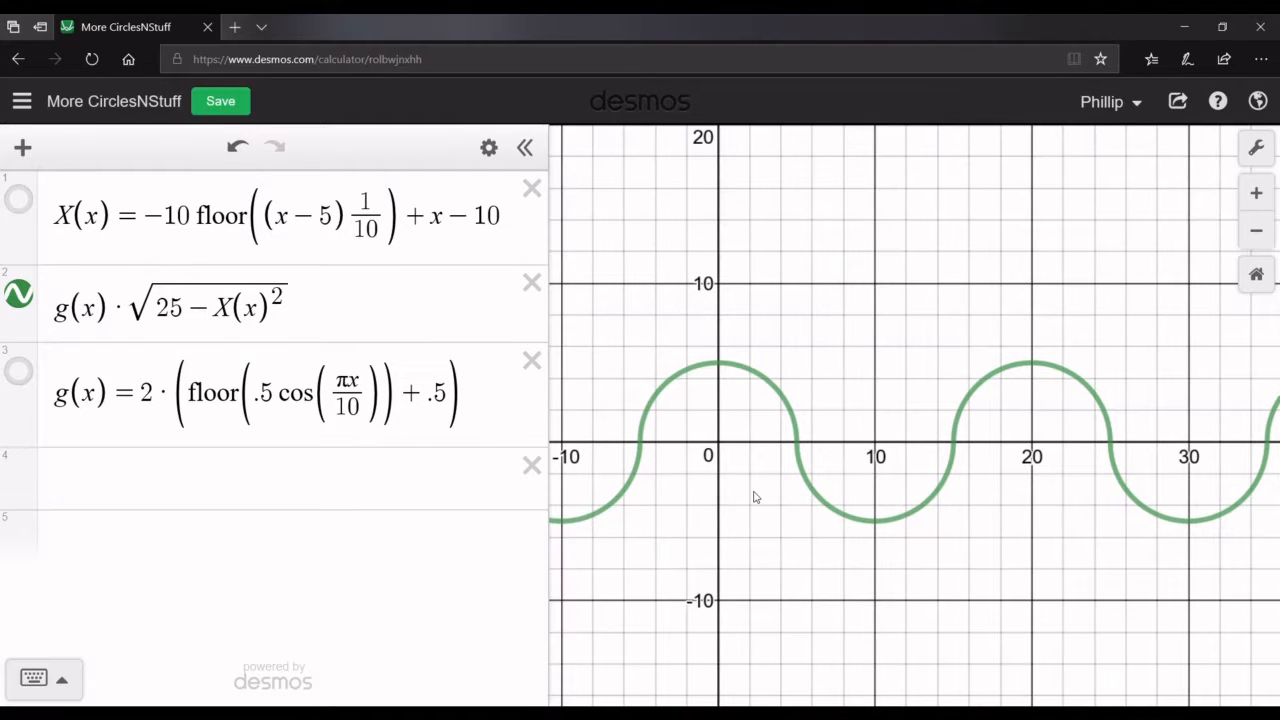
left_click_drag(700, 530, 703, 525)
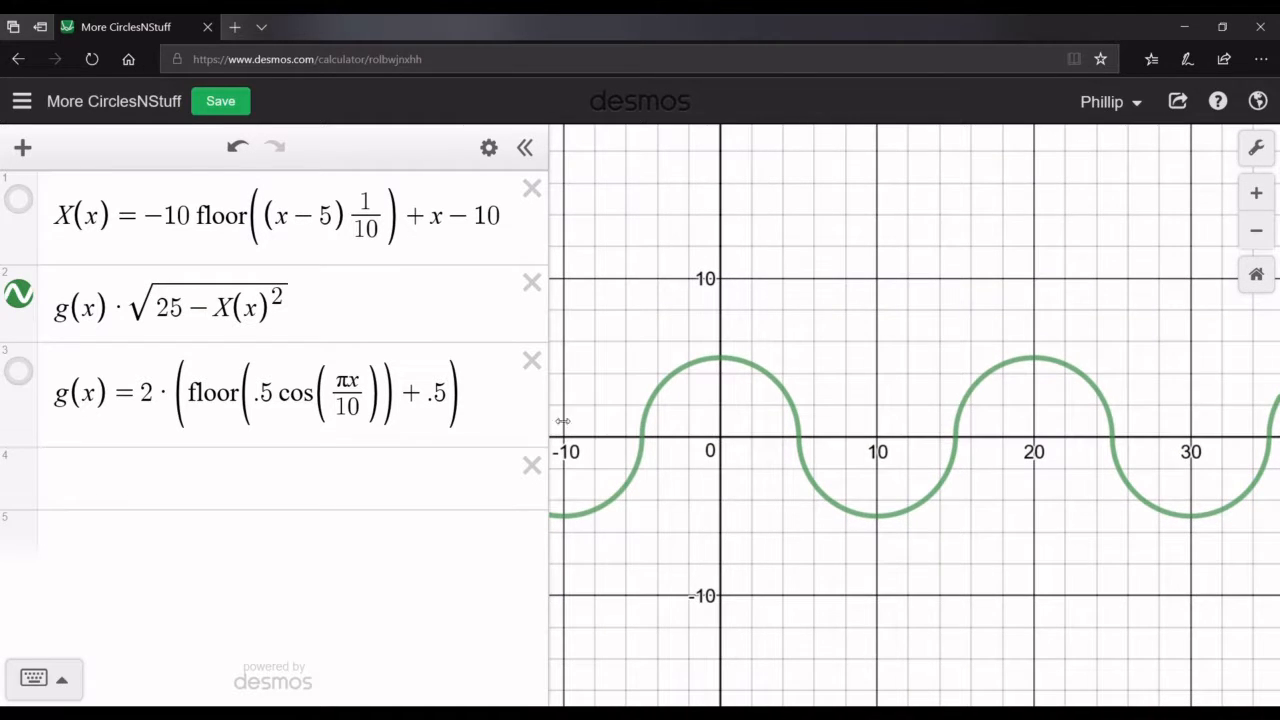
Hide the semicircle curve of the second expression and show the graph of X(x) instead
left_click(19, 294)
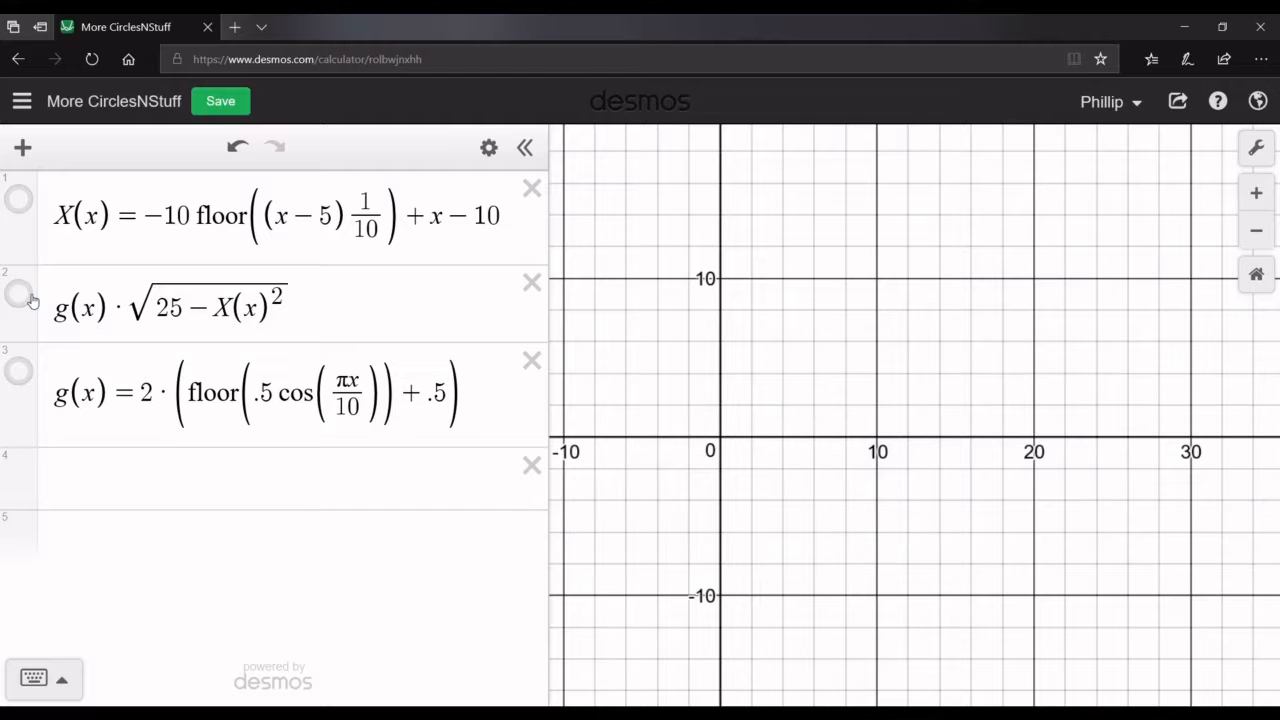
left_click(19, 199)
mouse_move(875, 574)
left_mouse_down()
mouse_move(970, 567)
mouse_move(889, 571)
left_mouse_up()
left_click_drag(1006, 571, 966, 570)
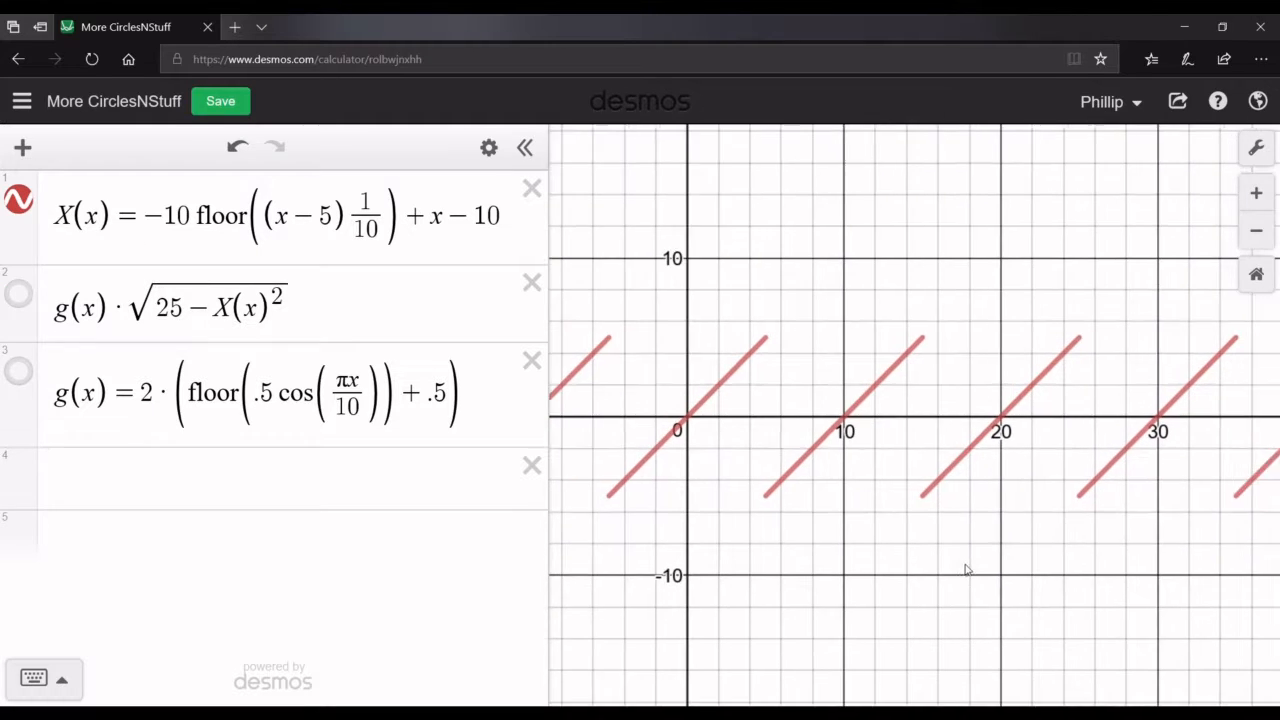
Enter x as the fourth expression and trace its line against the X(x) segments
left_click(309, 491)
type("x")
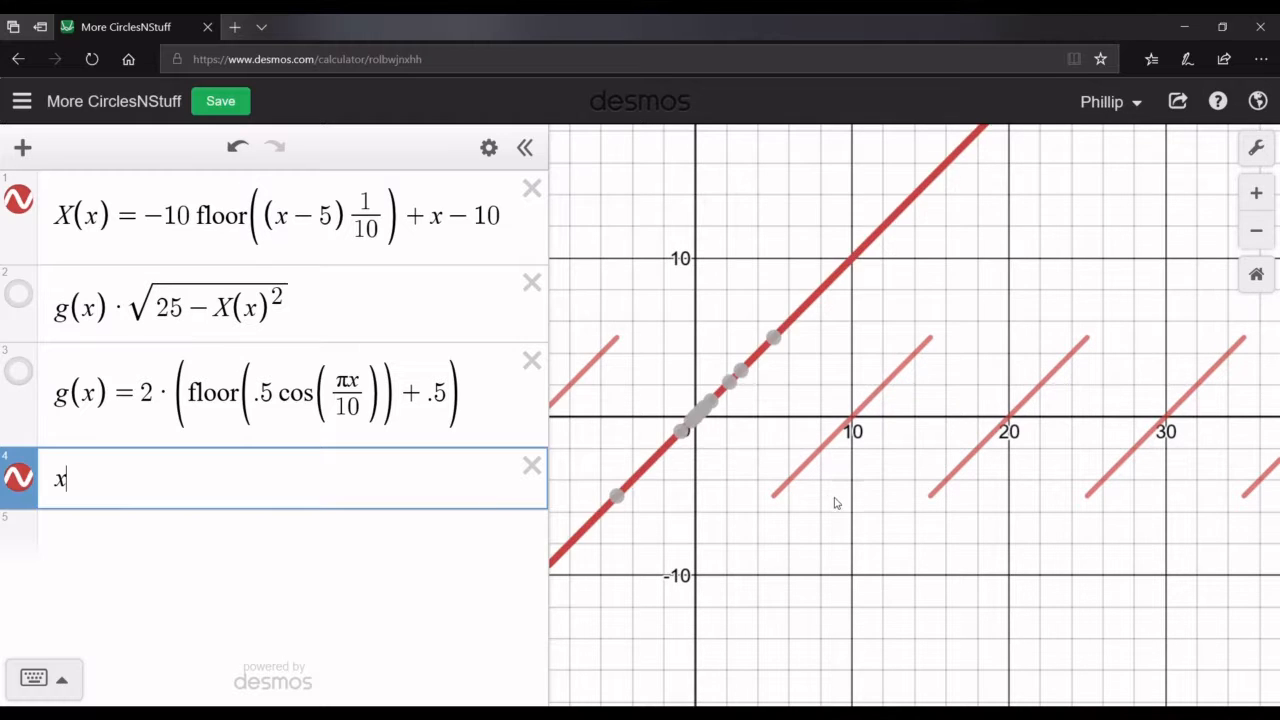
left_click_drag(818, 547, 858, 539)
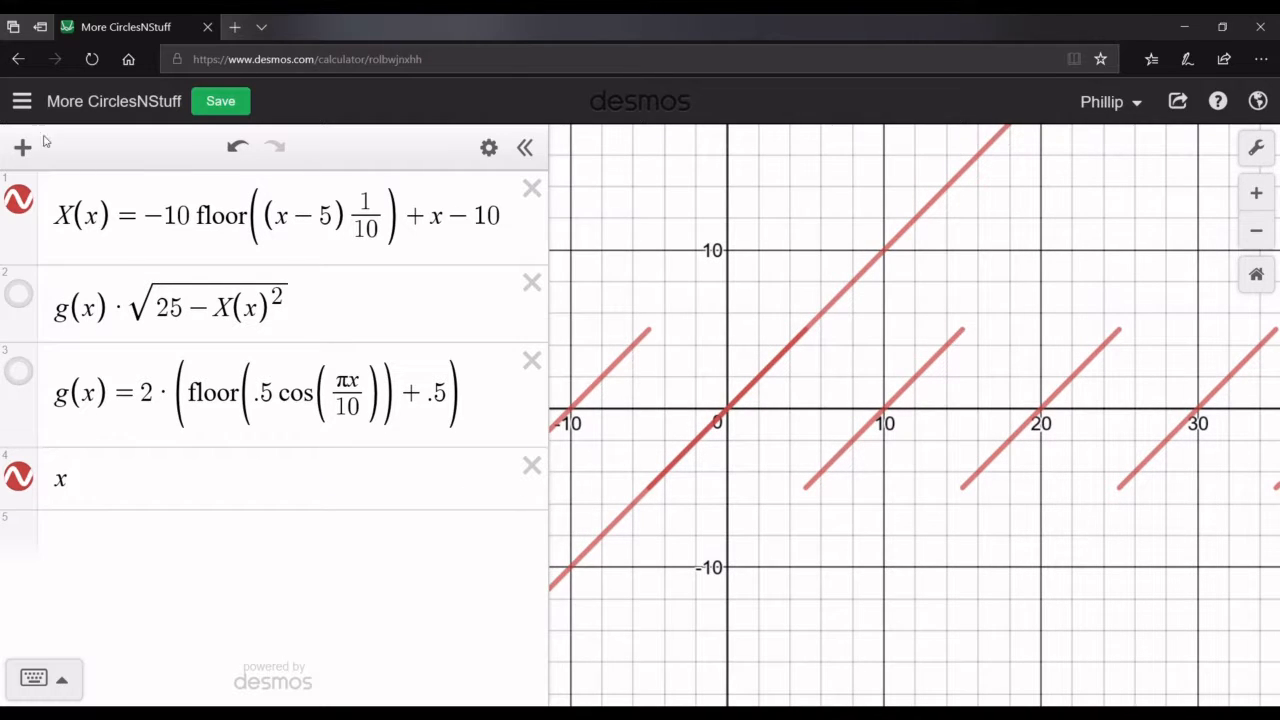
left_click(760, 375)
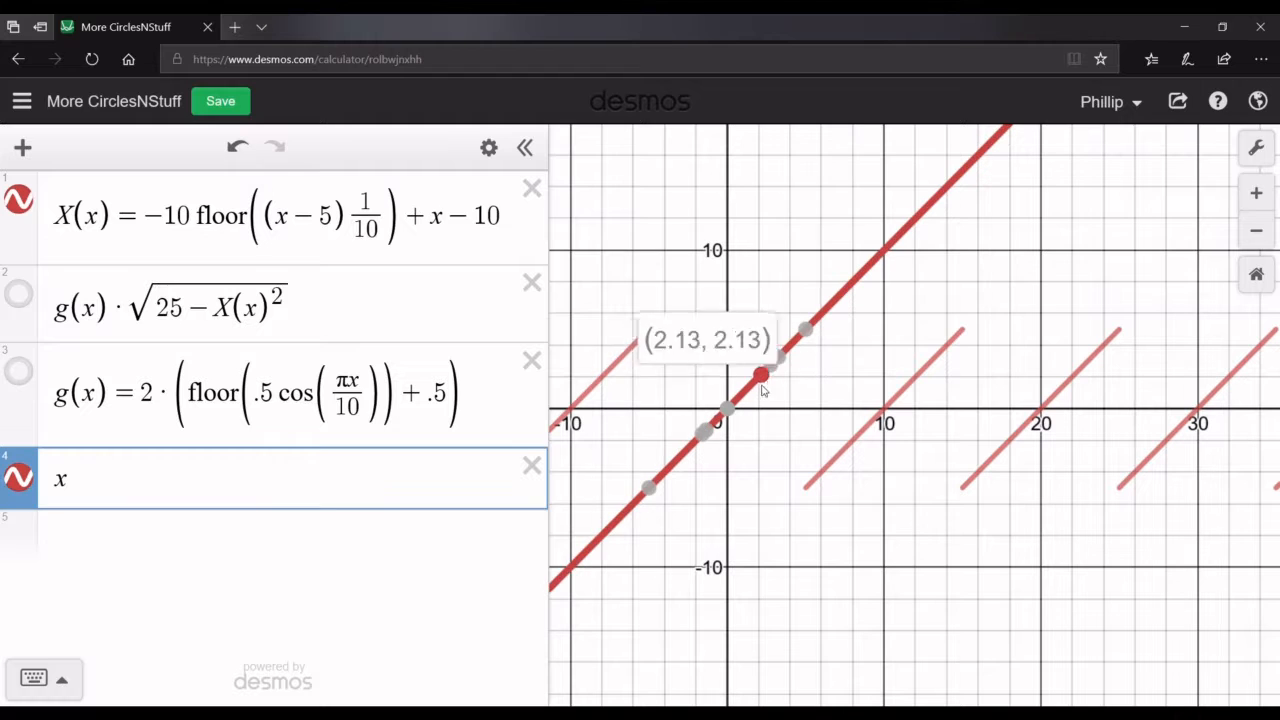
Hide the graph of X(x) so that only the line of the fourth expression is plotted
left_click(18, 200)
left_click(702, 514)
mouse_move(677, 464)
left_mouse_down()
mouse_move(796, 341)
mouse_move(690, 446)
mouse_move(713, 478)
mouse_move(660, 472)
mouse_move(745, 372)
mouse_move(771, 416)
mouse_move(700, 440)
mouse_move(815, 350)
mouse_move(760, 400)
mouse_move(768, 408)
mouse_move(703, 448)
left_mouse_up()
left_click(854, 440)
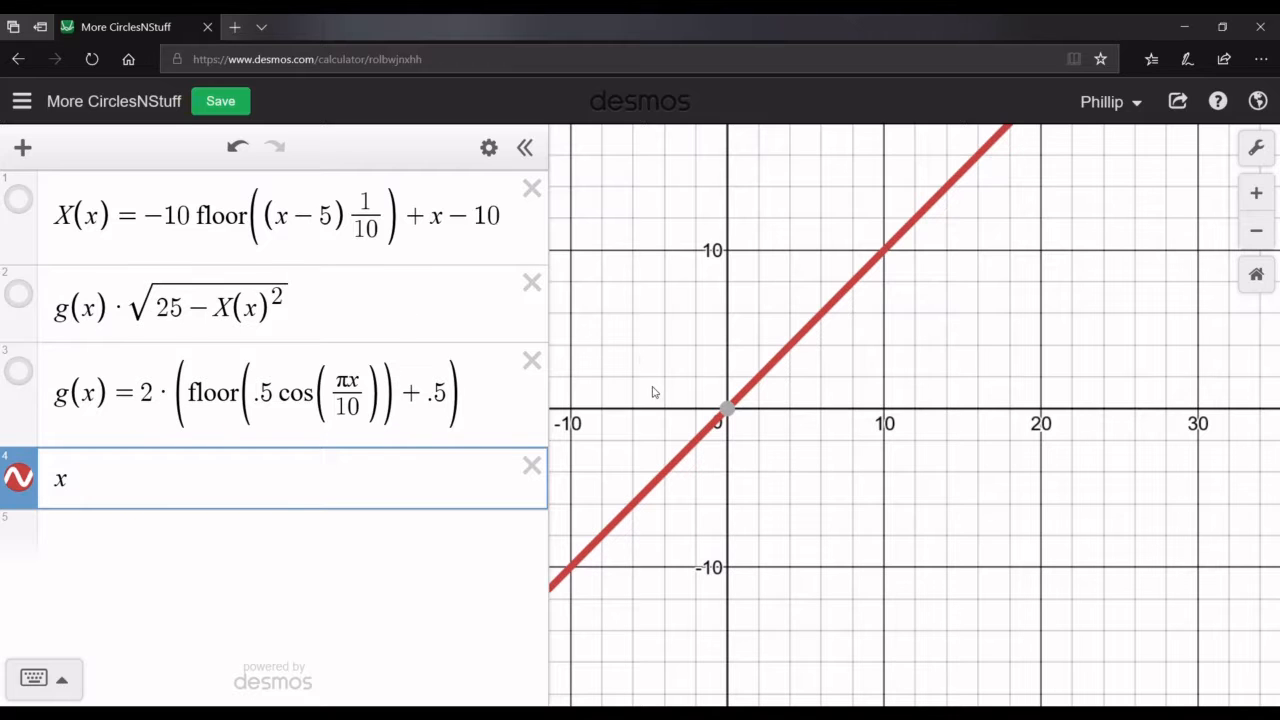
mouse_move(798, 360)
left_mouse_down()
mouse_move(728, 445)
mouse_move(846, 368)
mouse_move(819, 376)
left_mouse_up()
left_click(827, 374)
Replace the content of the fourth expression with floor(x)
left_click(169, 492)
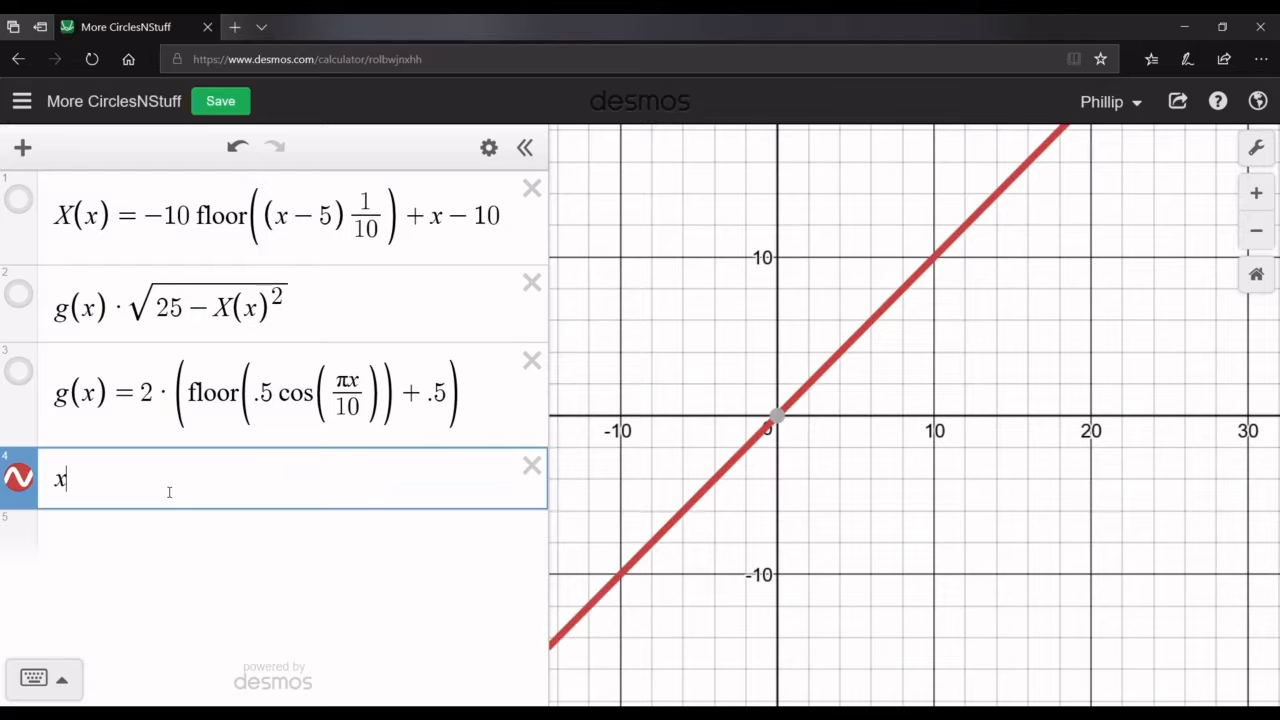
key("BackSpace")
type("floor")
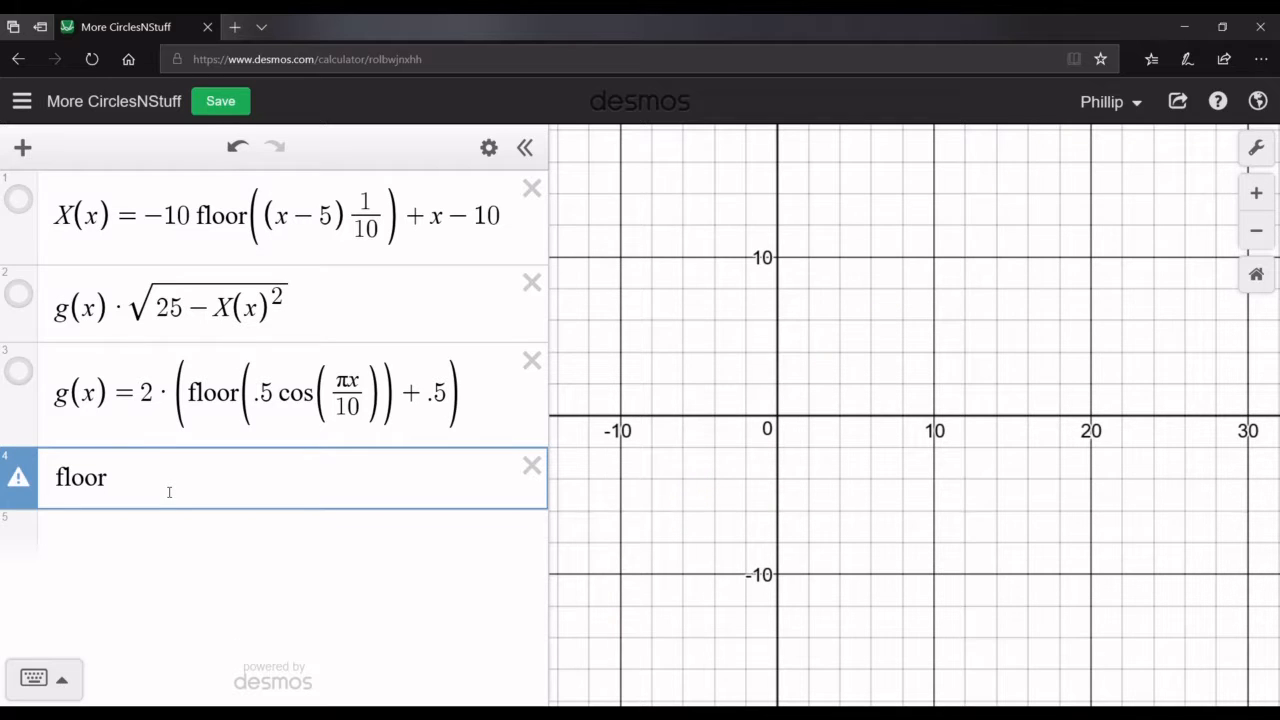
type("(x)")
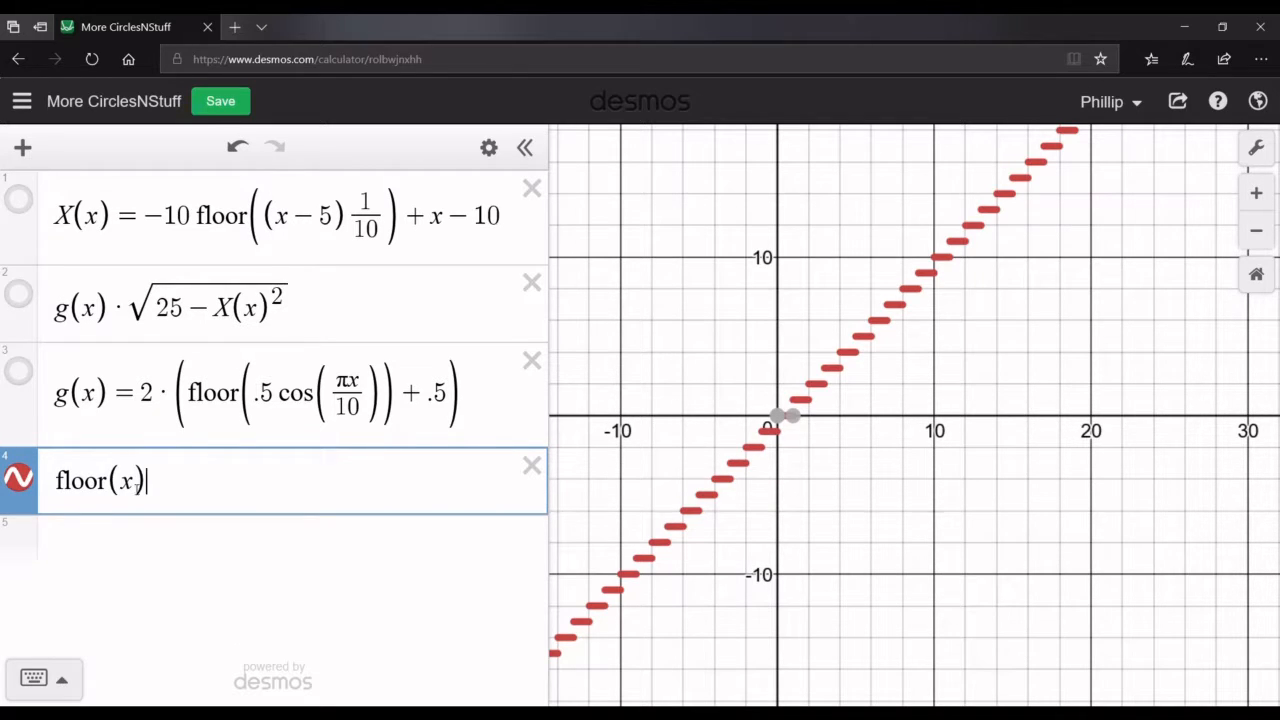
Negate the floor term and add x, making the fourth expression −floor(x) + x
key("Home")
type("-")
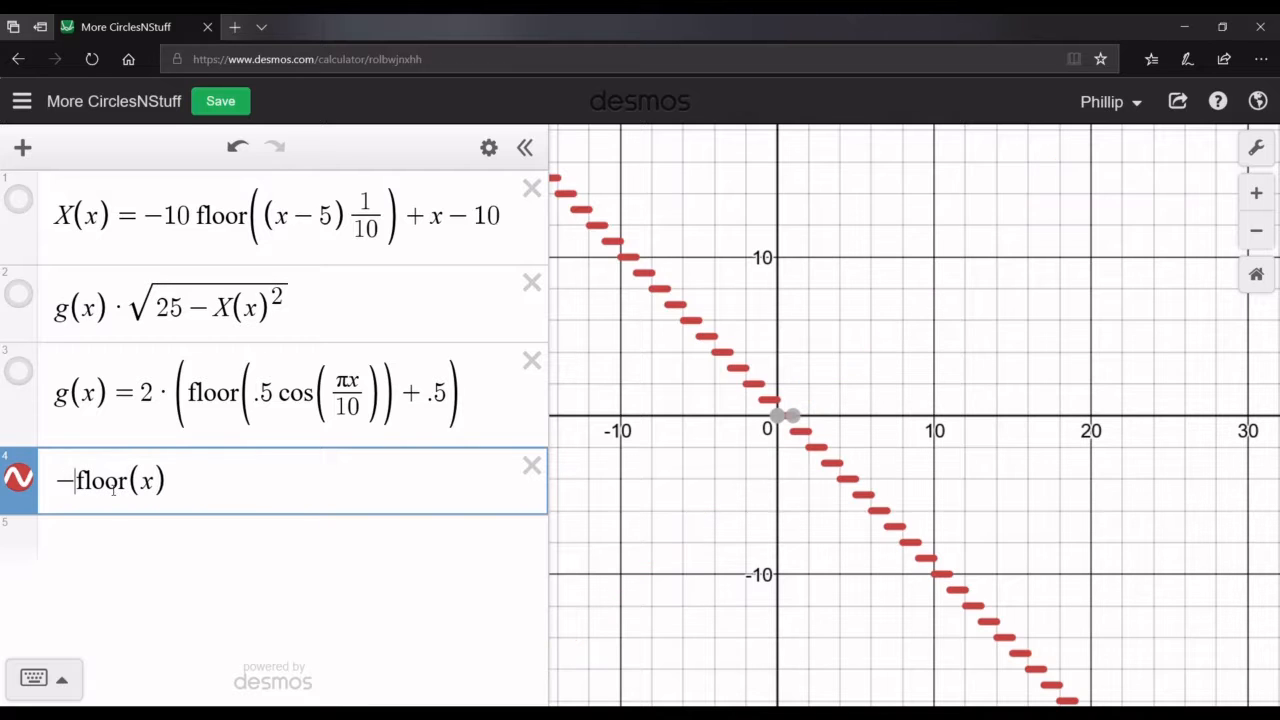
key("End")
type("+x")
left_click(771, 534)
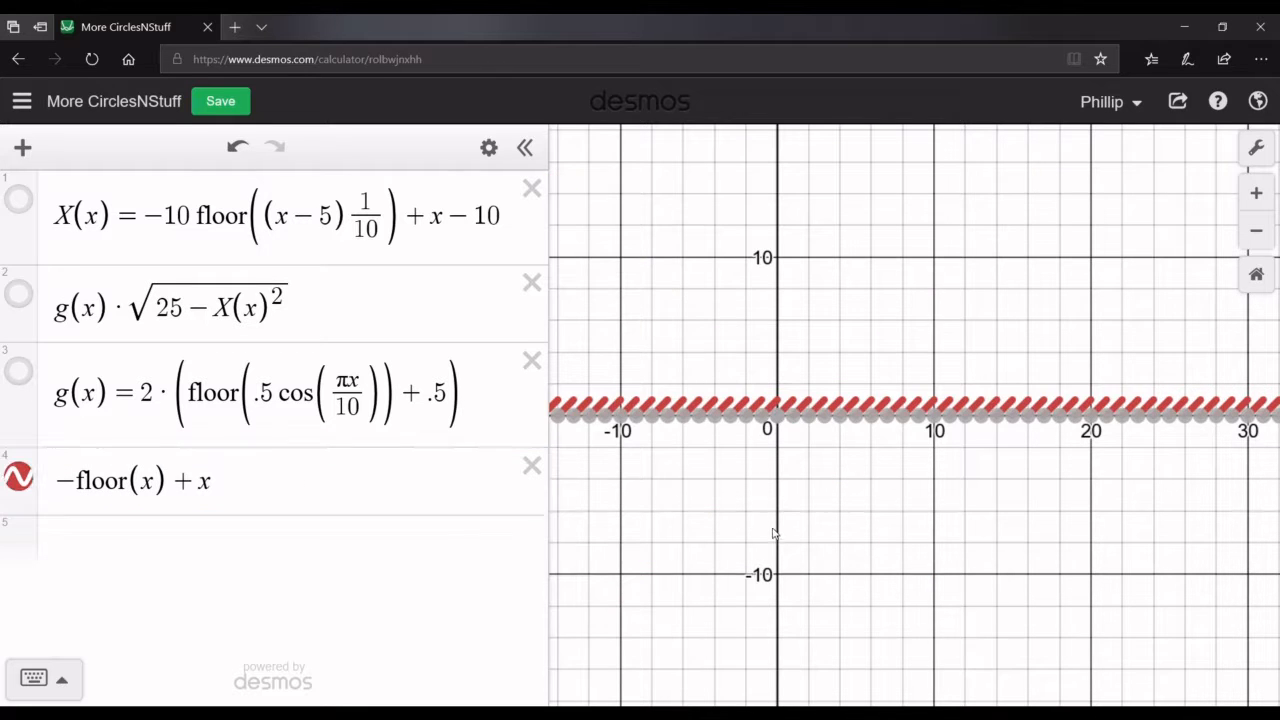
Examine the repeating ramp segments of −floor(x) + x up close and over a wider range
scroll(800, 410, "up", 5)
scroll(798, 408, "up", 3)
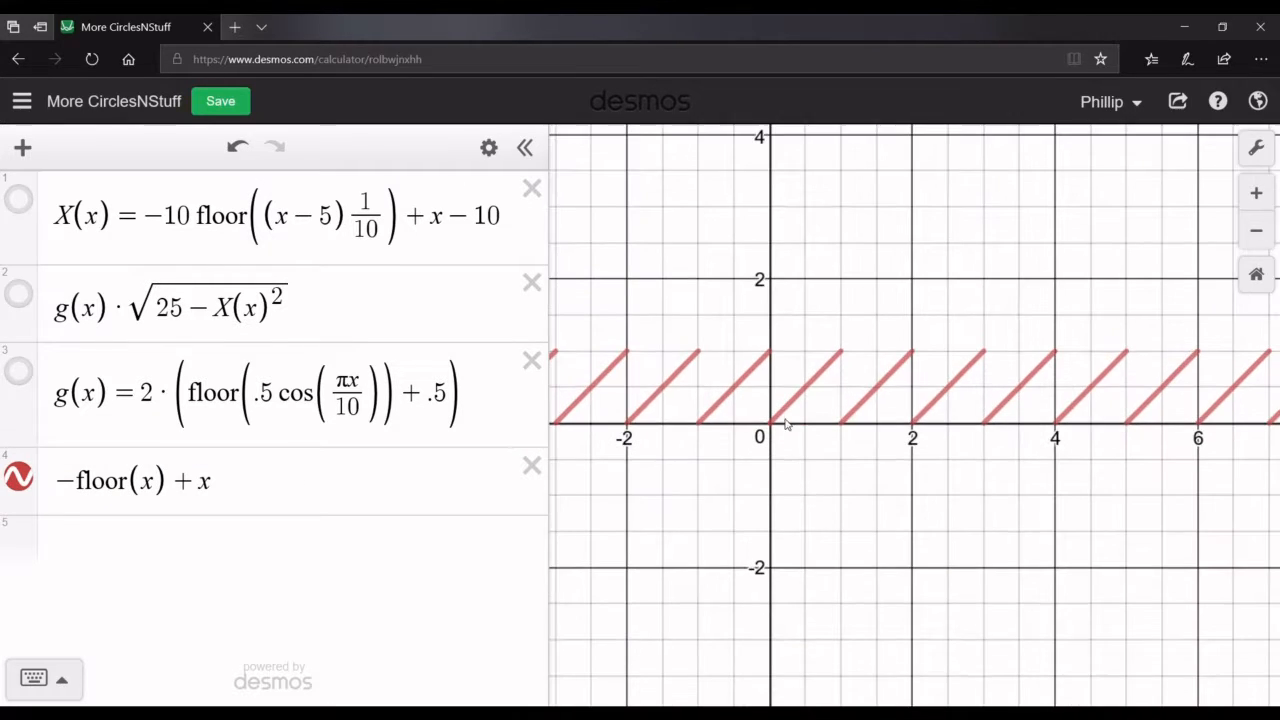
left_click(826, 367)
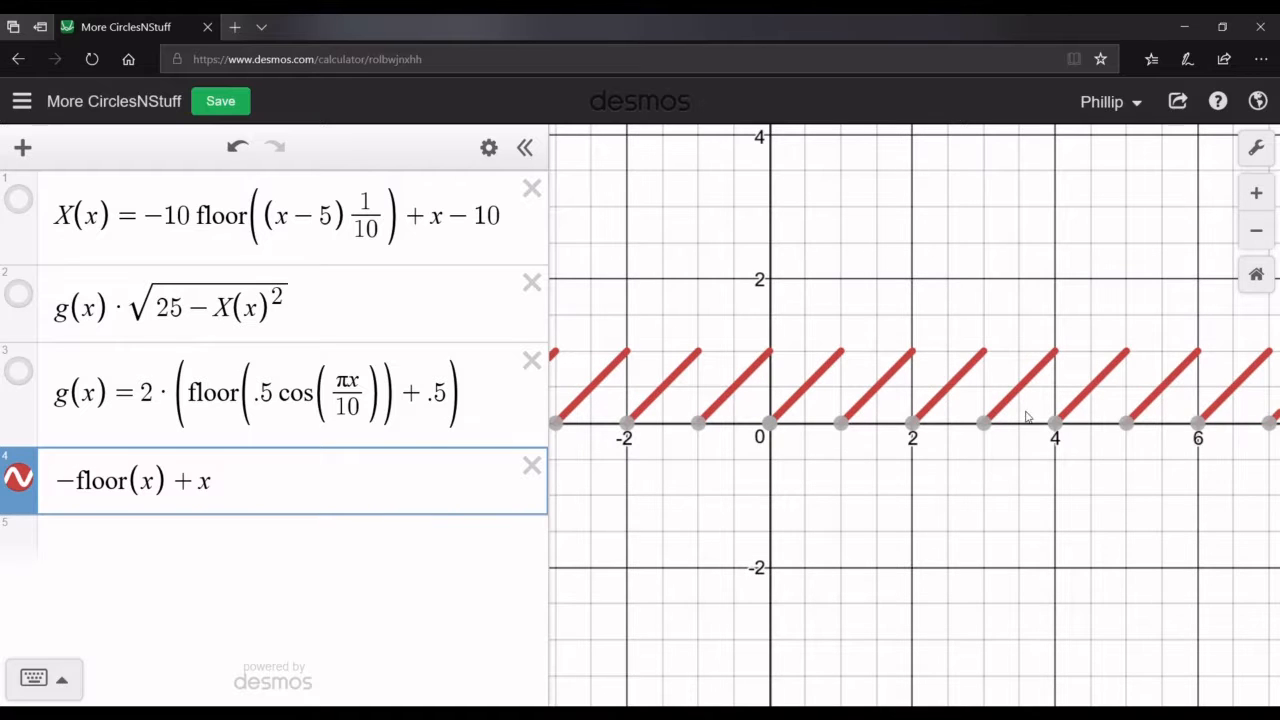
left_click_drag(941, 412, 963, 378)
left_click(1090, 466)
scroll(1095, 469, "down", 1)
scroll(1095, 469, "down", 3)
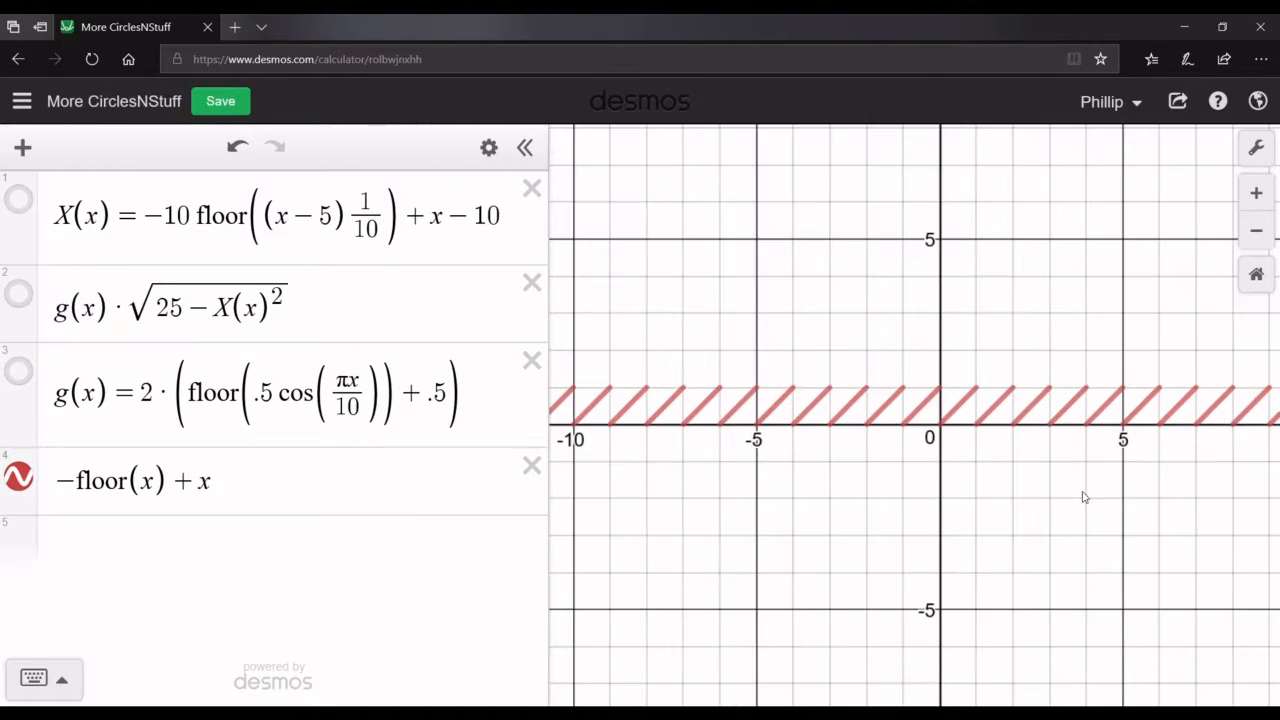
left_click_drag(1083, 497, 1013, 509)
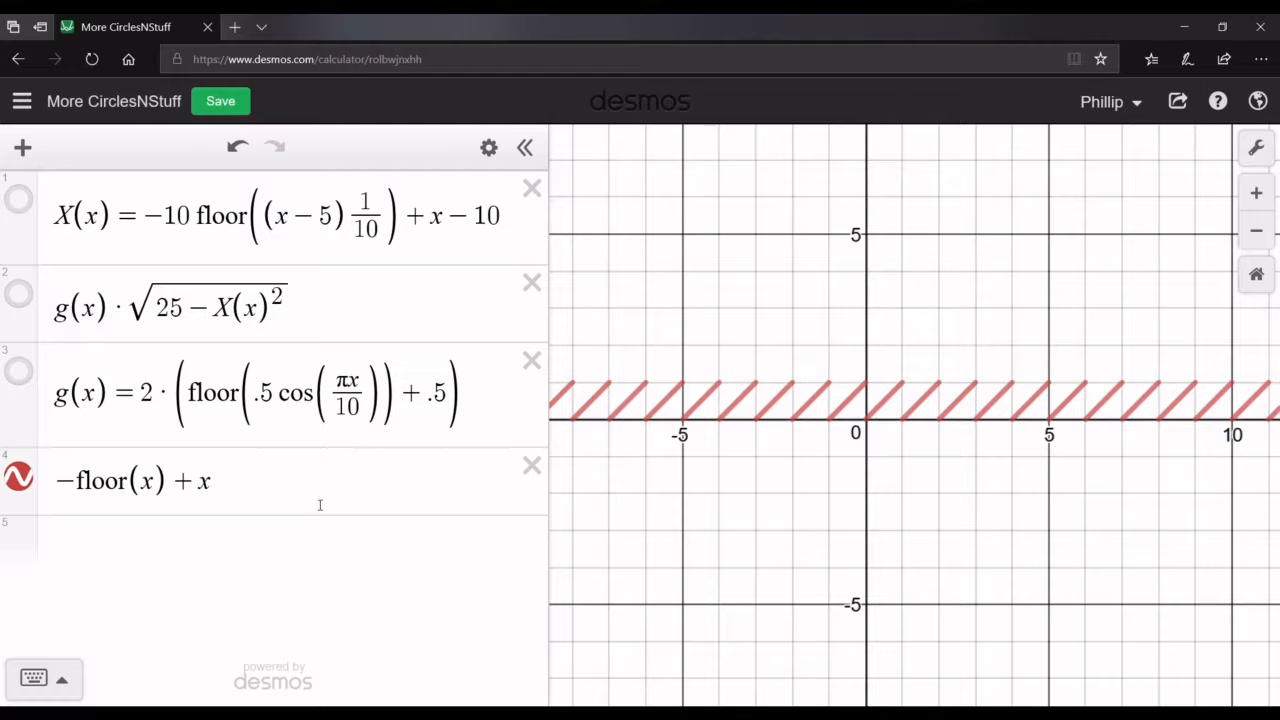
Divide the x inside the floor function by 10 in the fourth expression
left_click(157, 493)
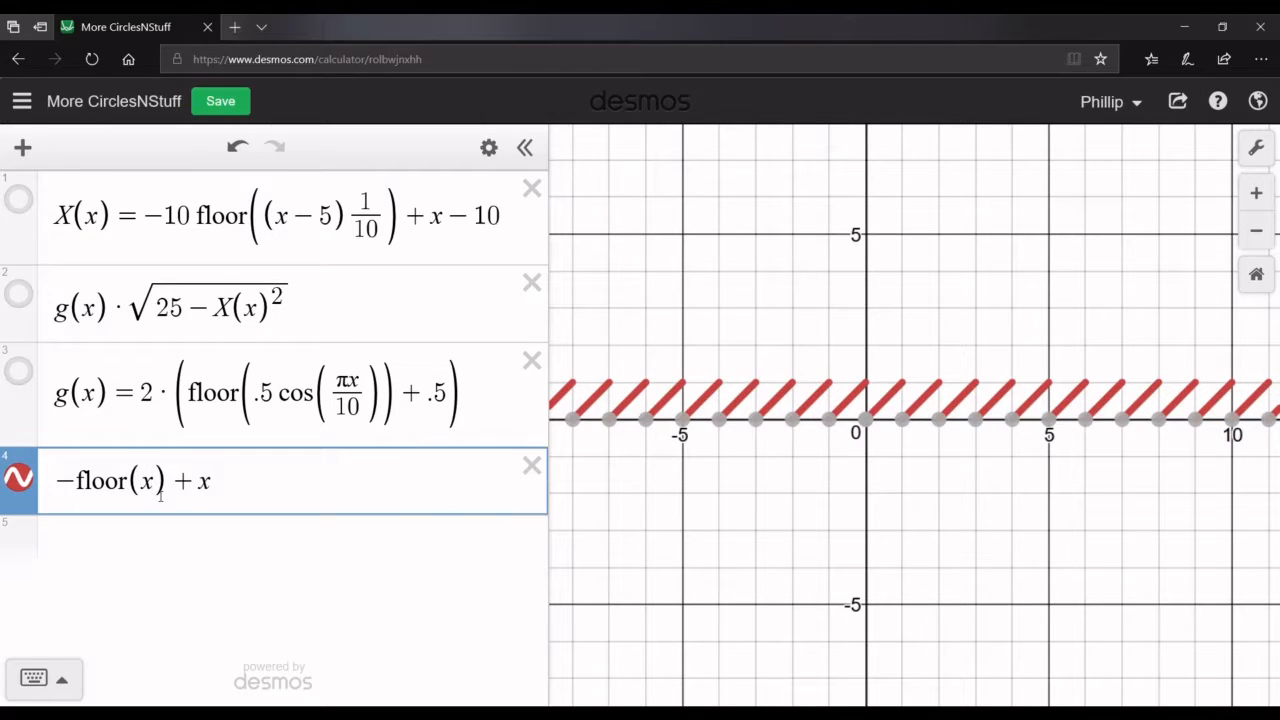
type("/10")
left_click(1021, 440)
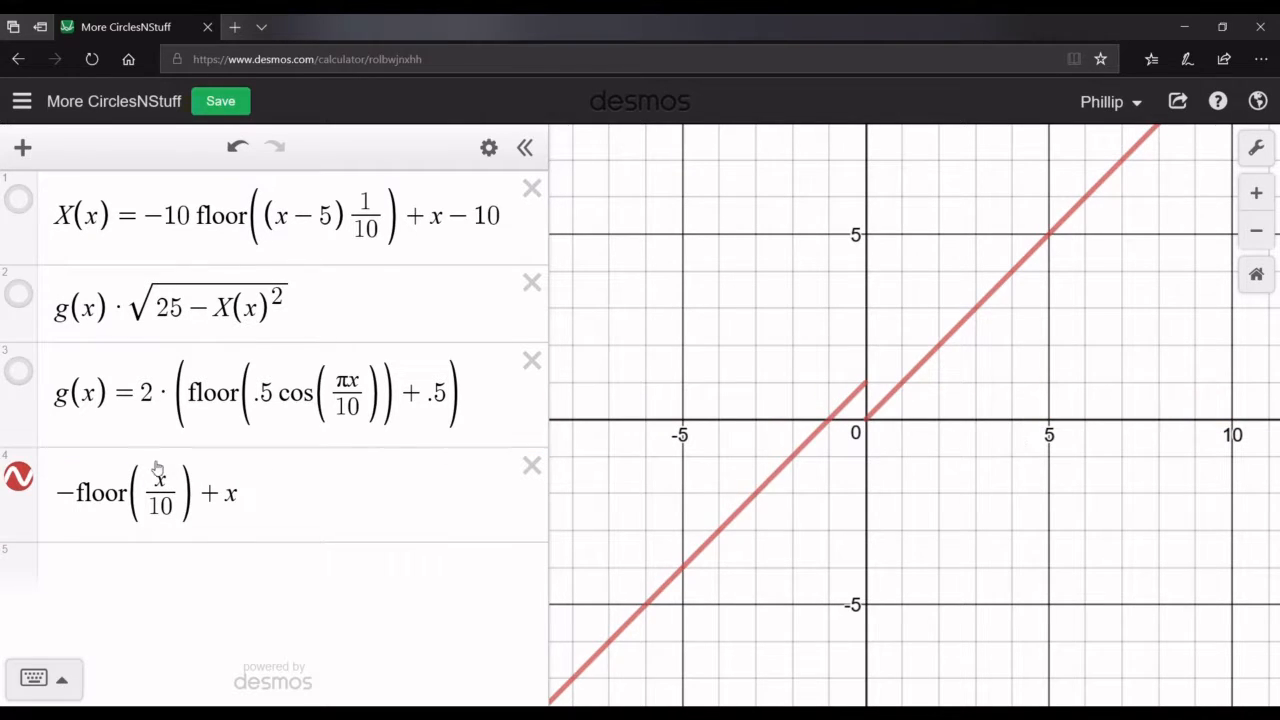
Remove the + x term from the fourth expression and inspect the steps of −floor(x/10)
left_click(240, 500)
key("BackSpace")
key("BackSpace")
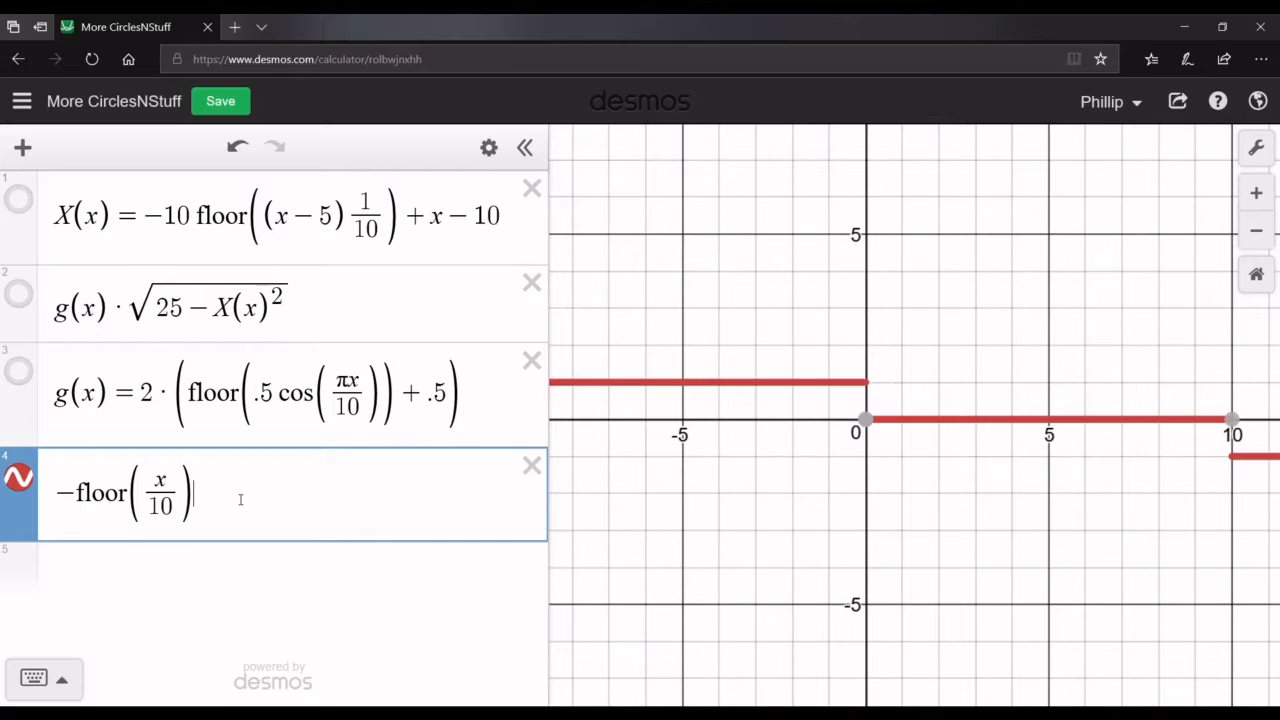
scroll(789, 549, "down", 5)
mouse_move(812, 472)
left_mouse_down()
mouse_move(907, 470)
mouse_move(1029, 497)
mouse_move(1108, 566)
left_mouse_up()
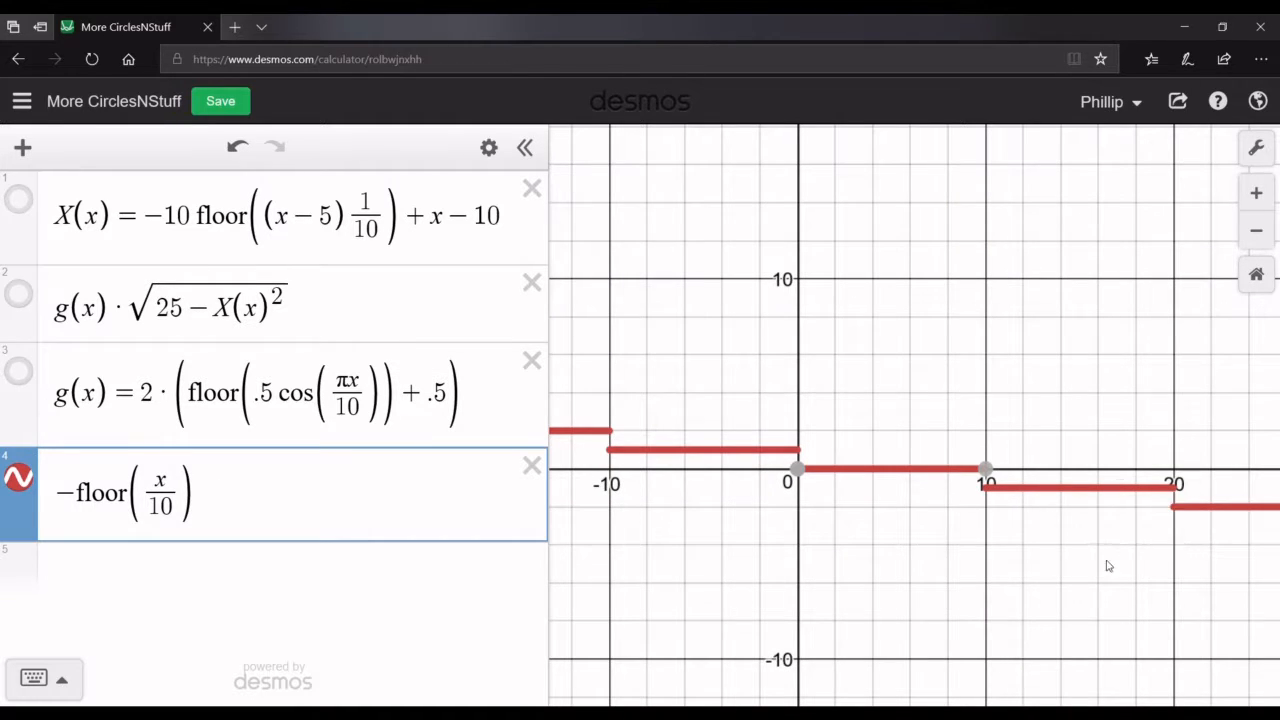
left_click(1106, 570)
left_click_drag(1060, 607, 1047, 601)
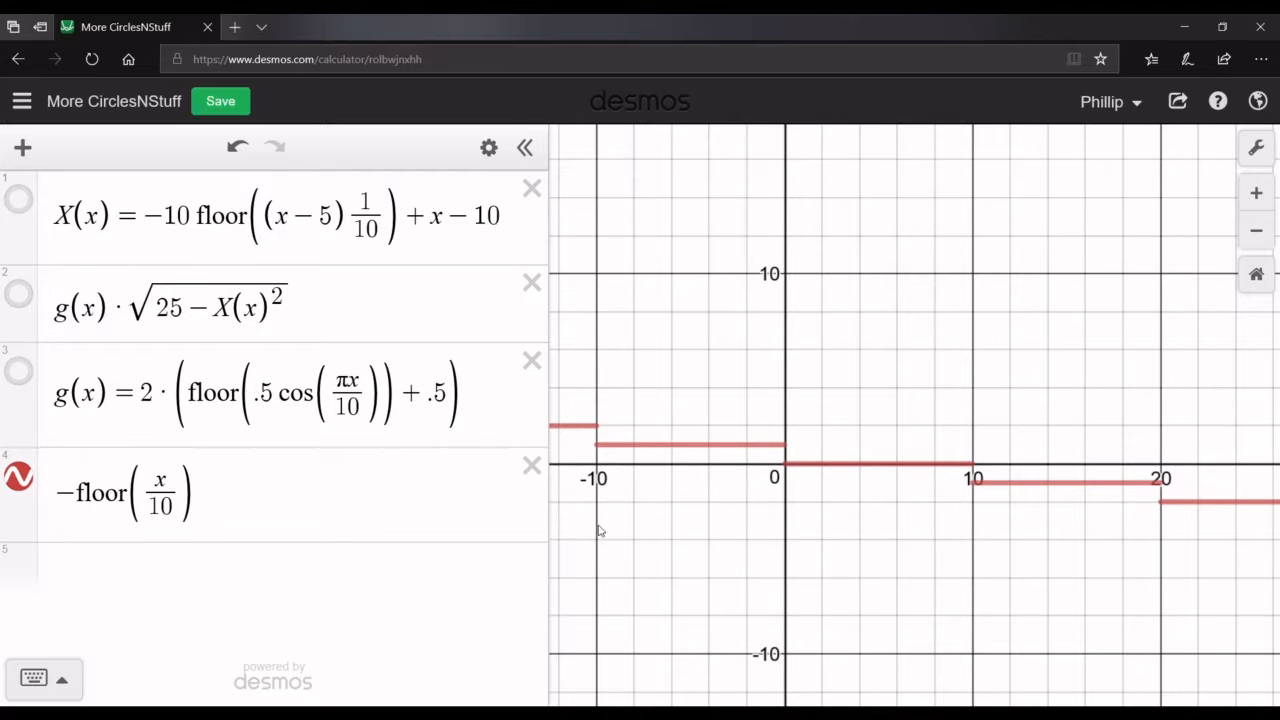
Multiply the floor term by 10, making the fourth expression −10 floor(x/10)
left_click(76, 493)
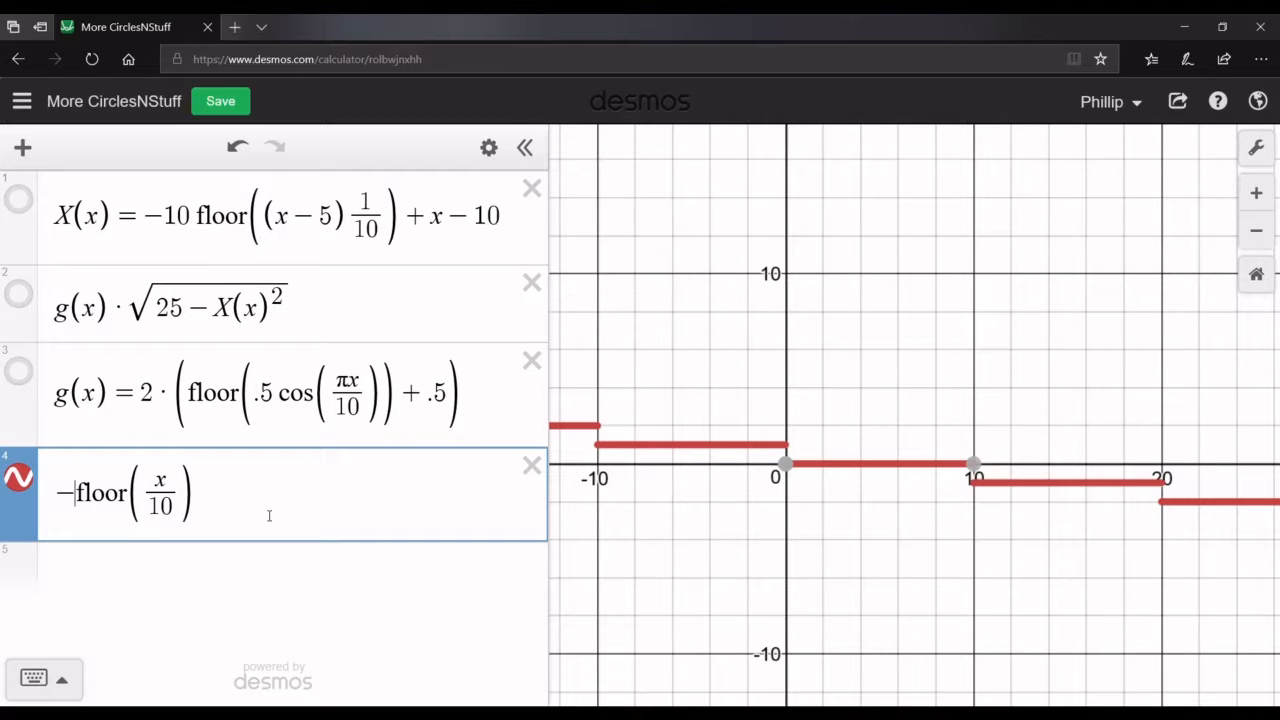
type("10")
left_click(630, 519)
scroll(809, 442, "down", 2)
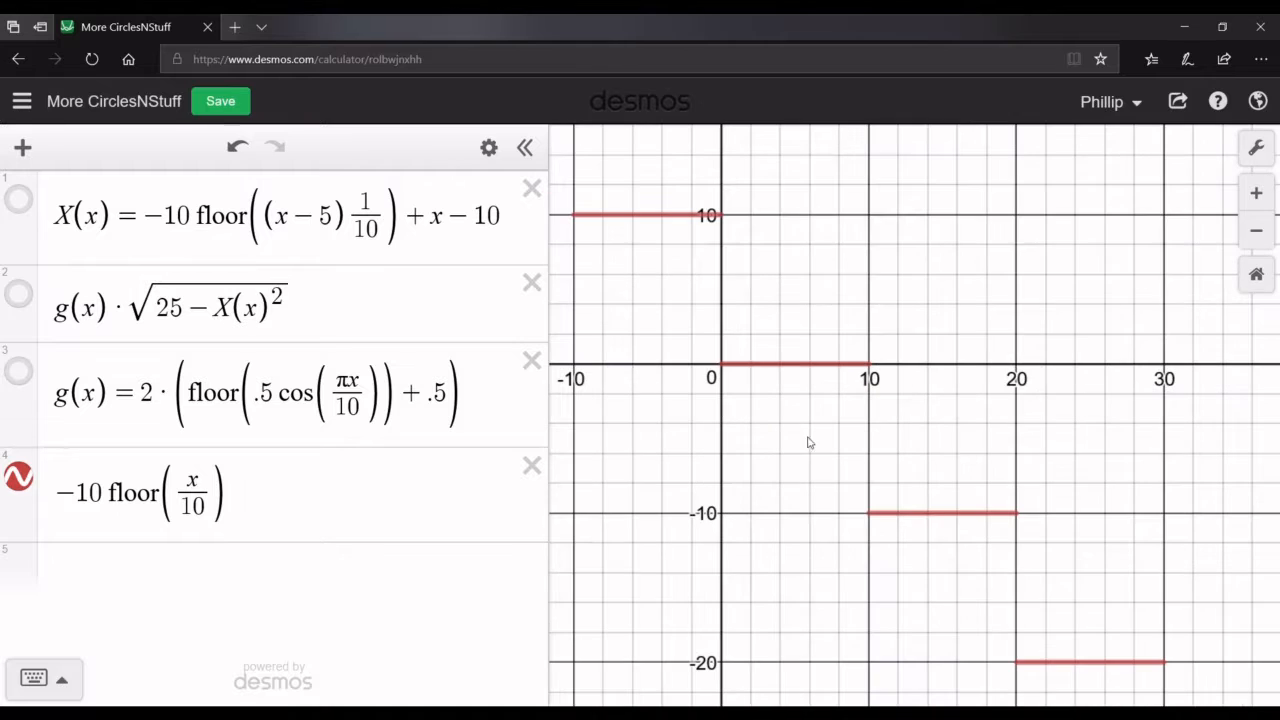
Add + x to the end of −10 floor(x/10) and inspect the start of the ramp at the origin
left_click(195, 519)
double_click(89, 493)
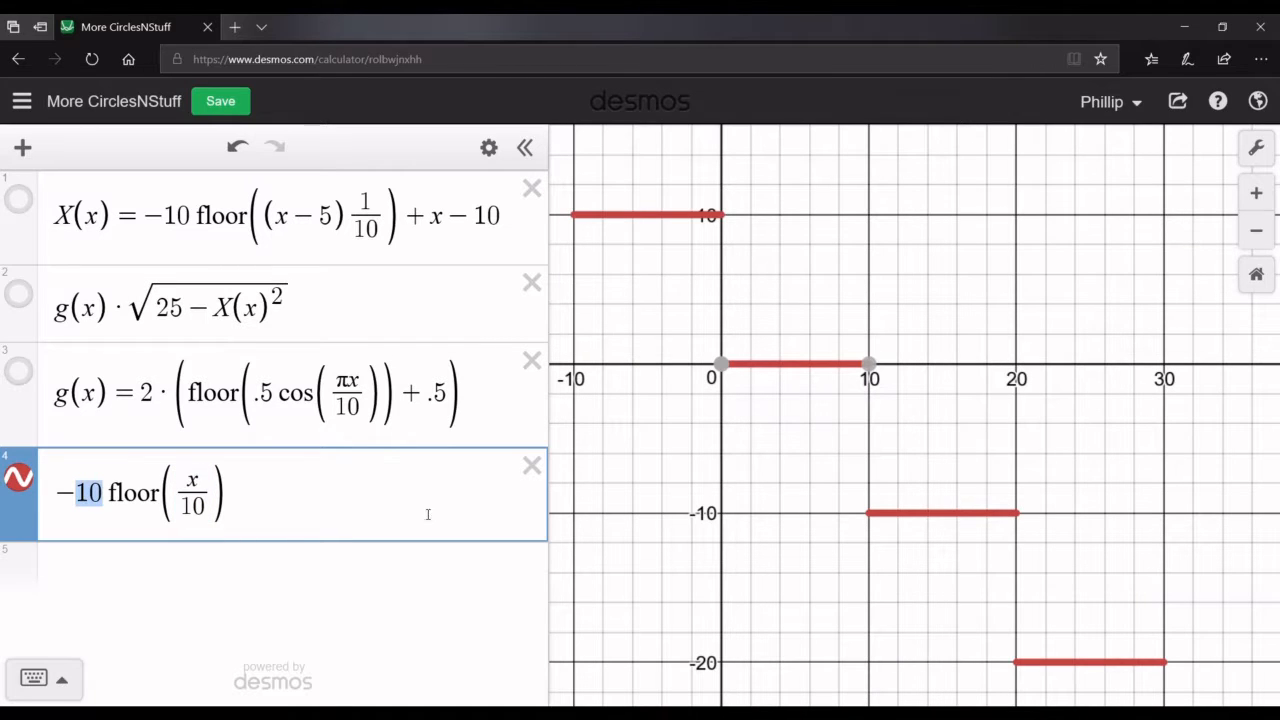
left_click(481, 533)
type("+x")
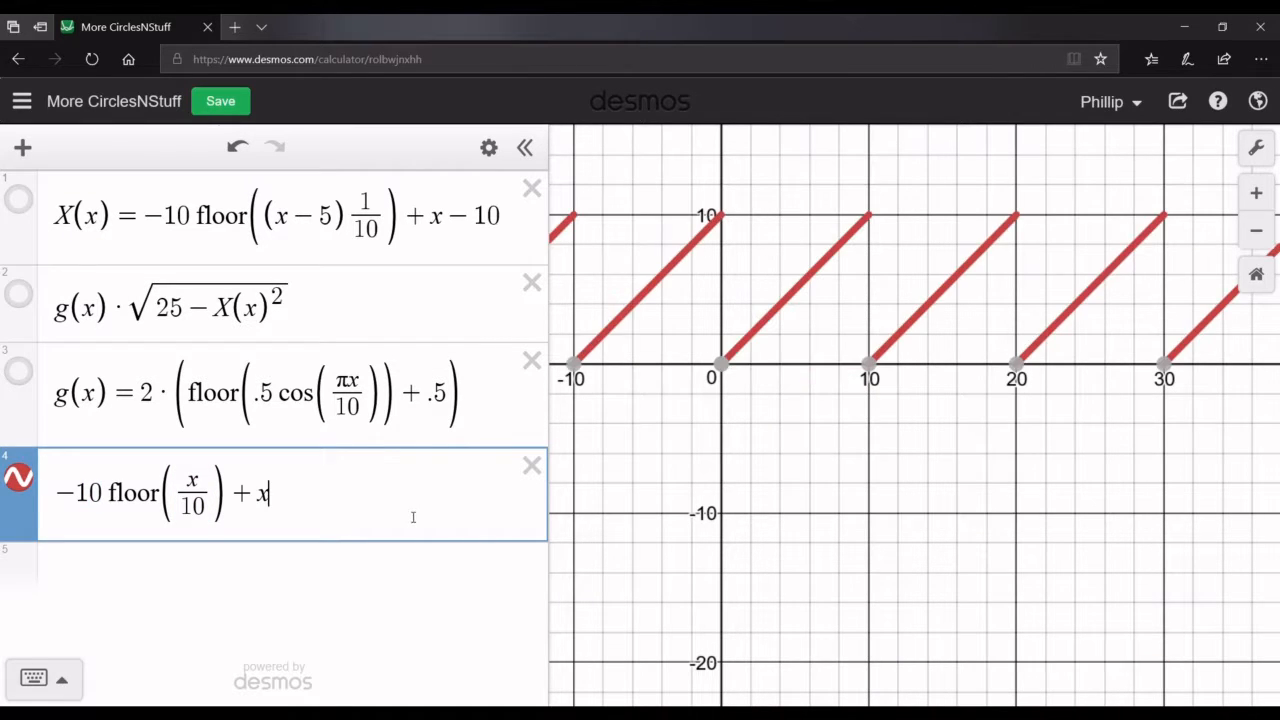
left_click(757, 489)
left_click_drag(743, 430, 739, 479)
left_click(718, 414)
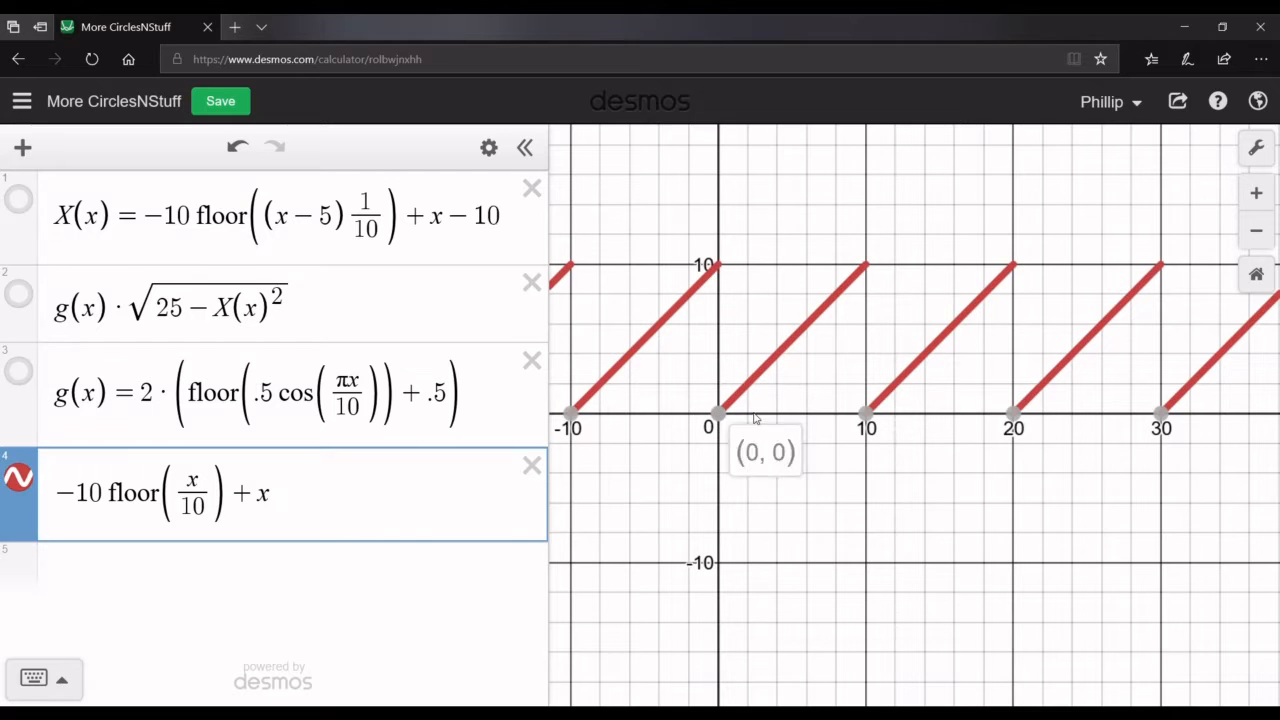
left_click(885, 421)
Trace the flat segments of −10 floor(x/10) without the + x term, and add + x back to the expression
left_click(300, 514)
key("BackSpace")
key("BackSpace")
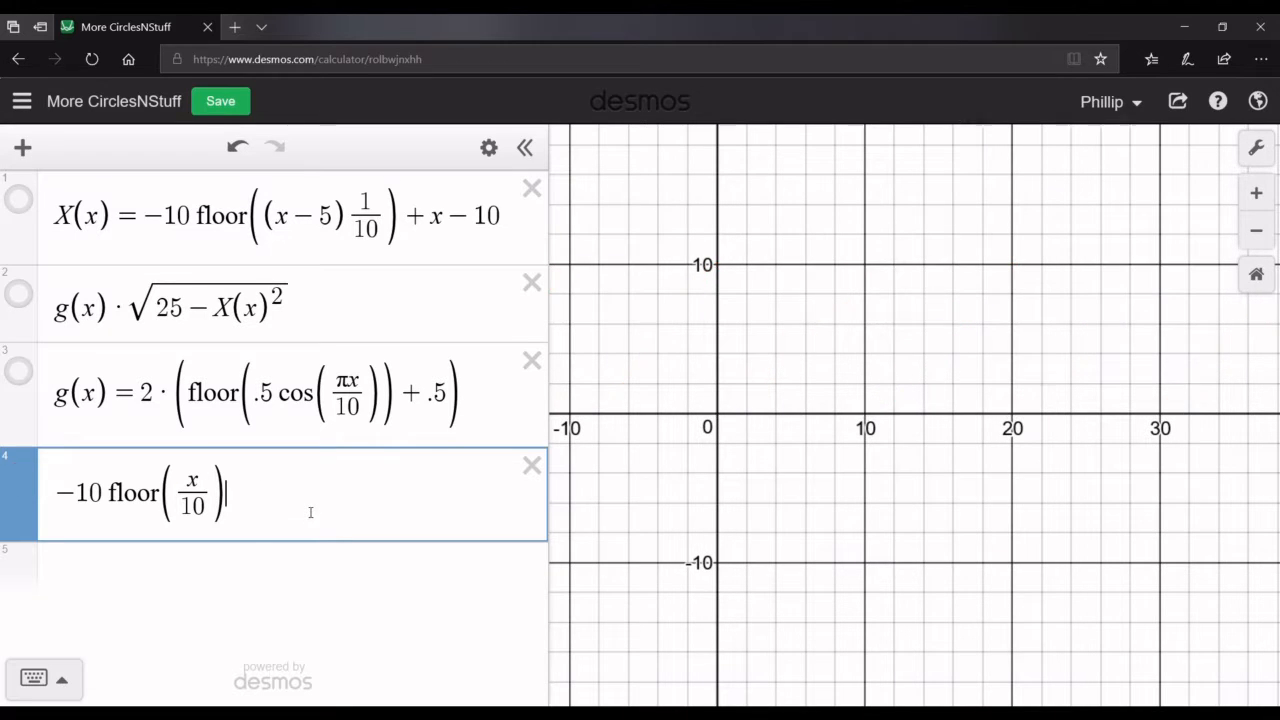
left_click(760, 429)
left_click(810, 415)
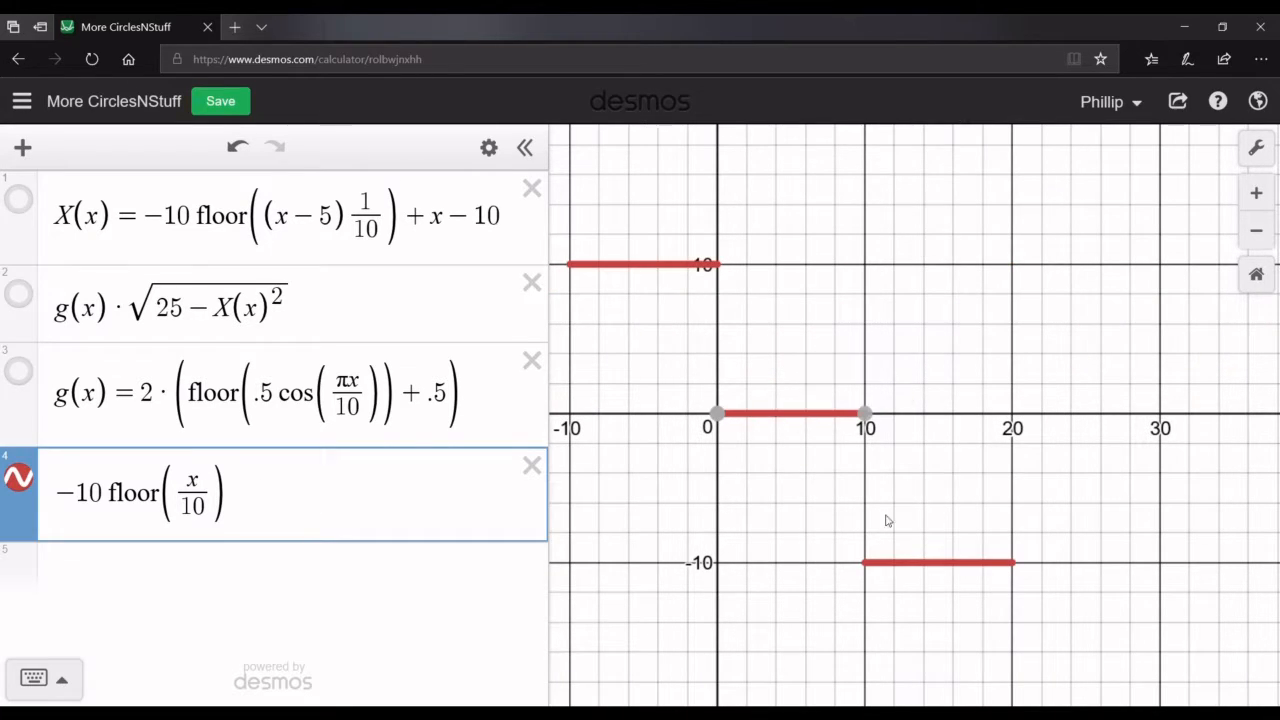
left_click(934, 563)
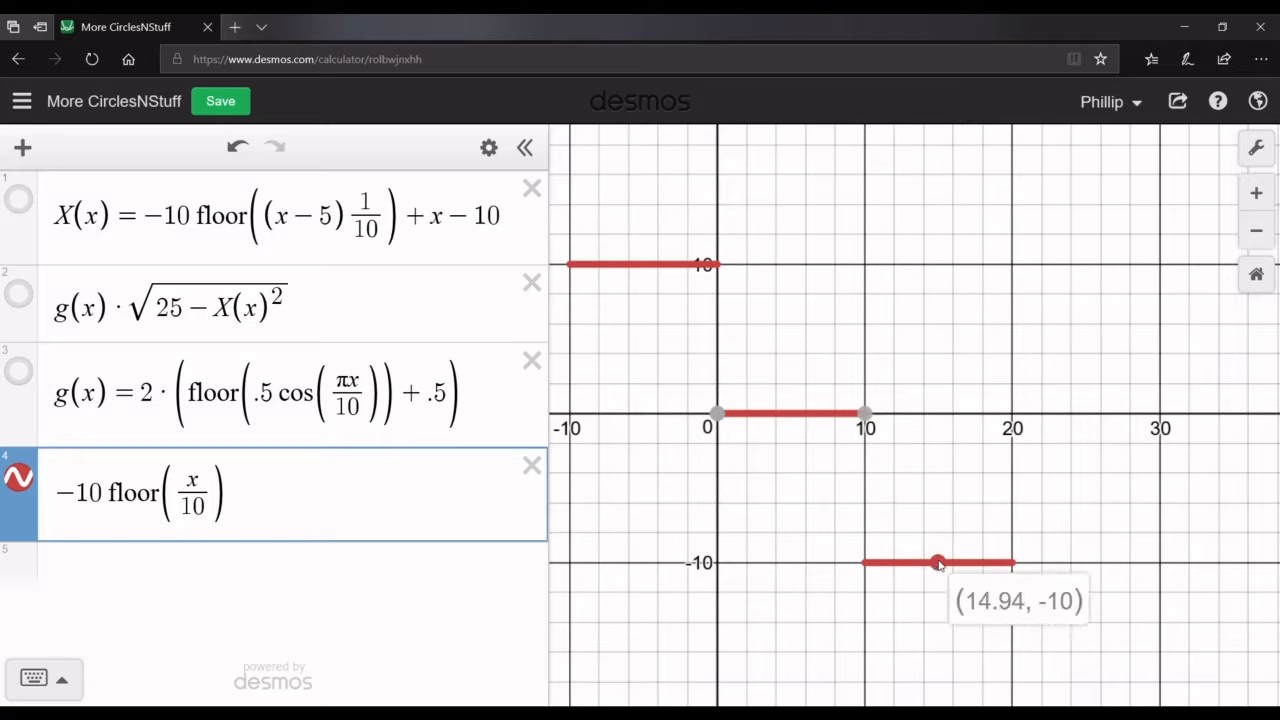
left_click(343, 514)
type("+x")
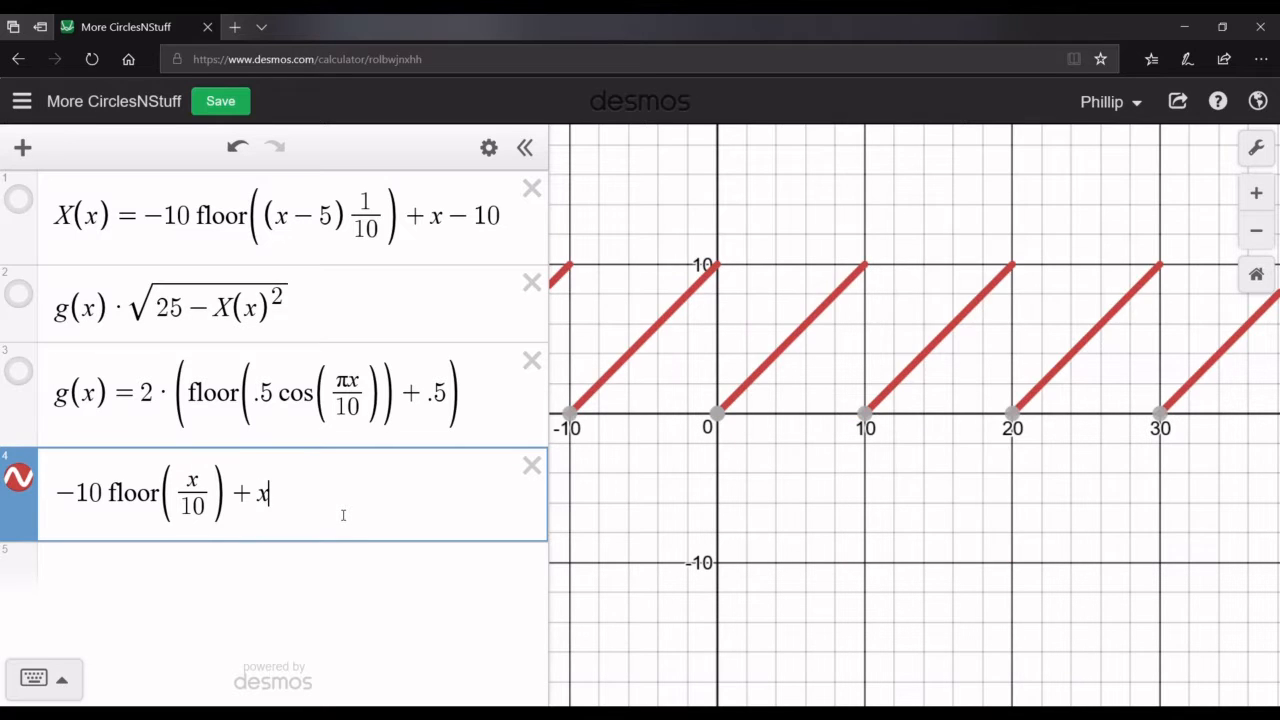
Examine the repeating ramp segments of −10 floor(x/10) + x, tracing the segment that starts at the origin
left_click(784, 534)
scroll(784, 534, "up", 3)
scroll(789, 463, "down", 2)
left_click_drag(809, 417, 730, 527)
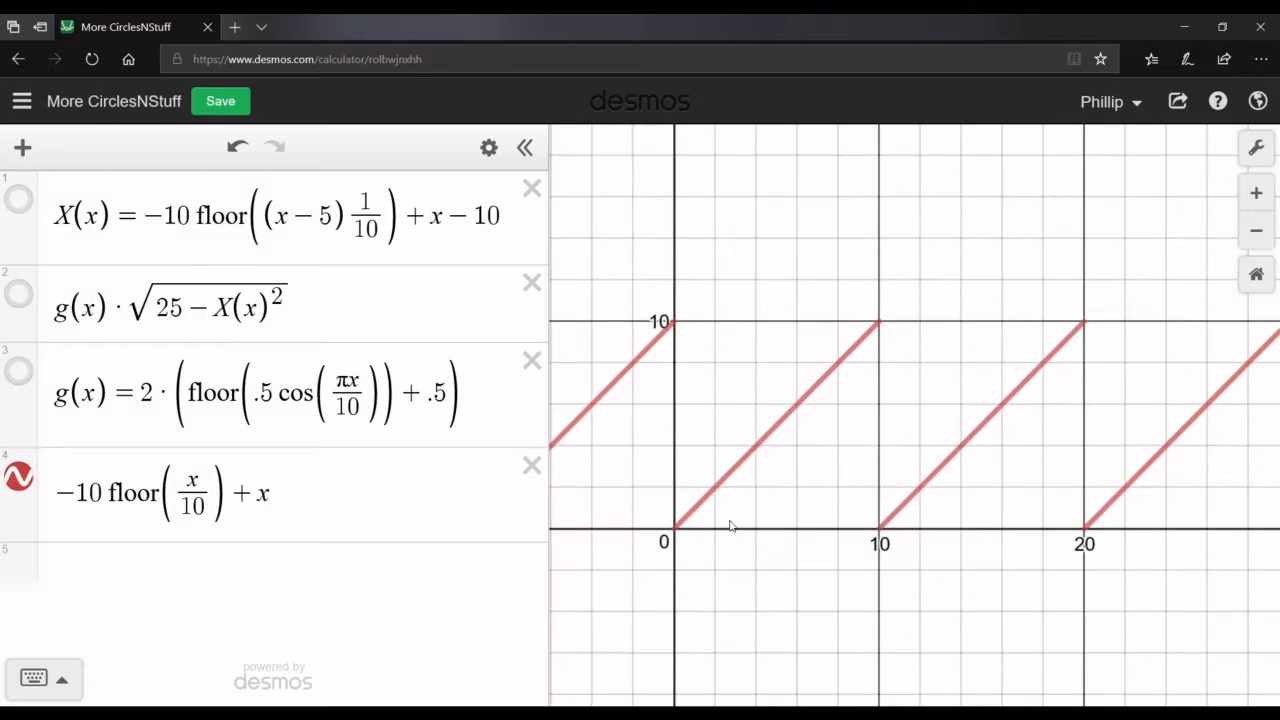
left_click(858, 342)
left_click(923, 500)
left_click_drag(923, 500, 1025, 433)
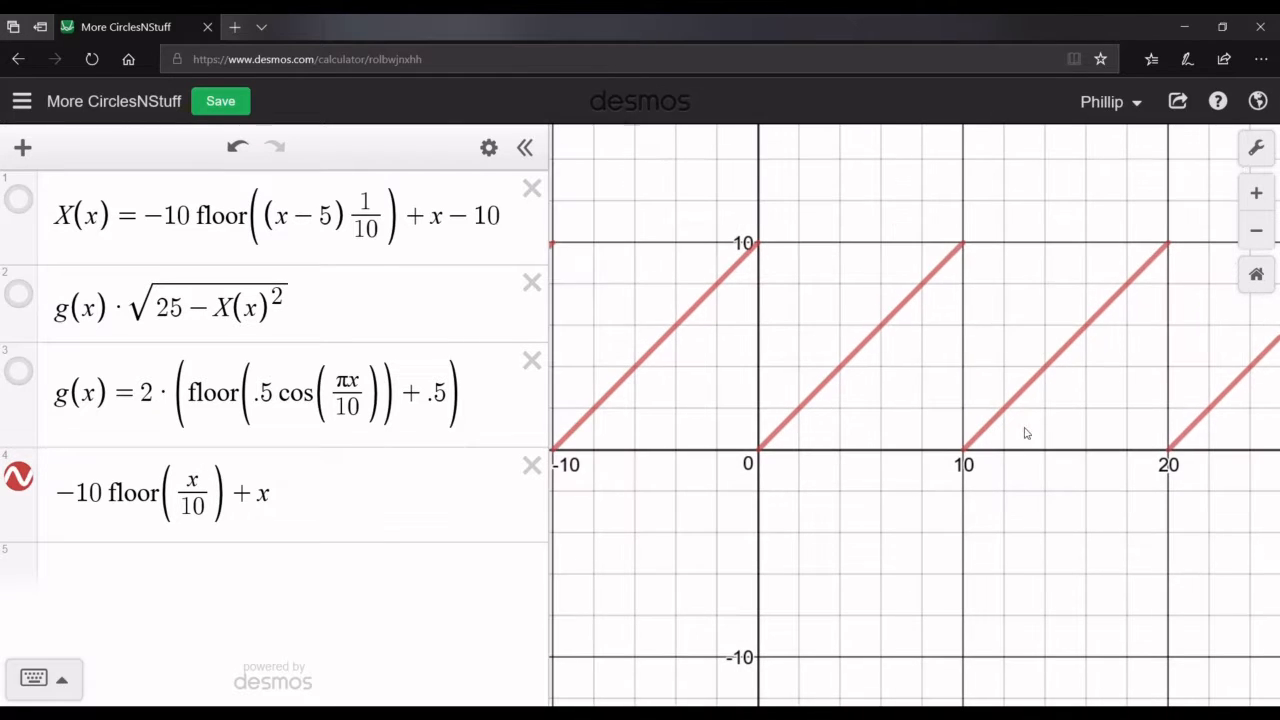
left_click(1046, 367)
left_click(1037, 557)
left_click_drag(748, 464, 786, 472)
left_click(820, 440)
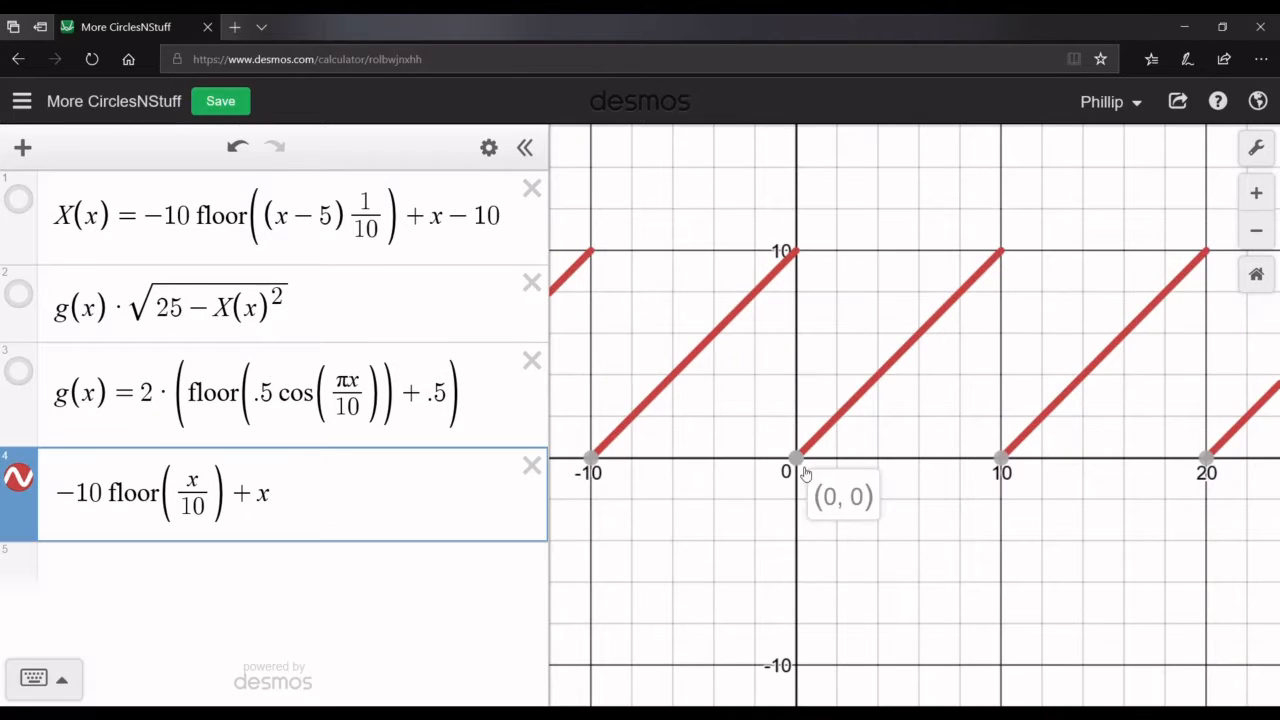
left_click(806, 460)
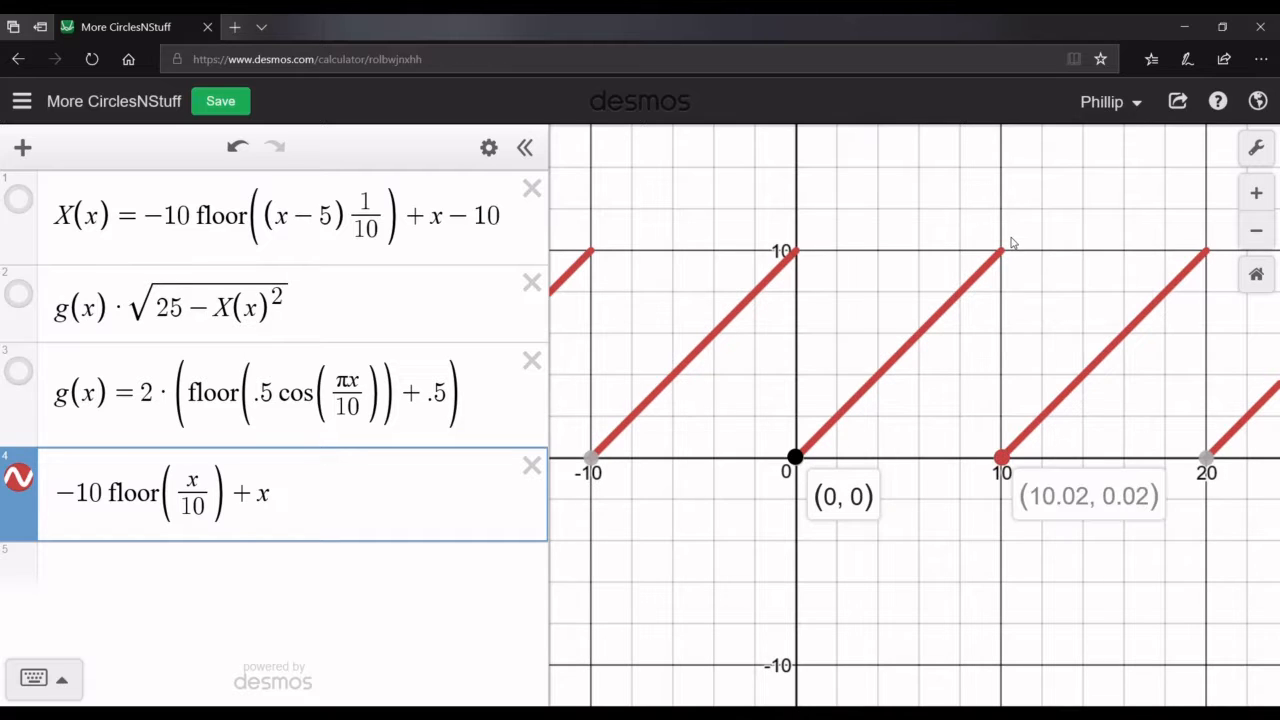
left_click(864, 375)
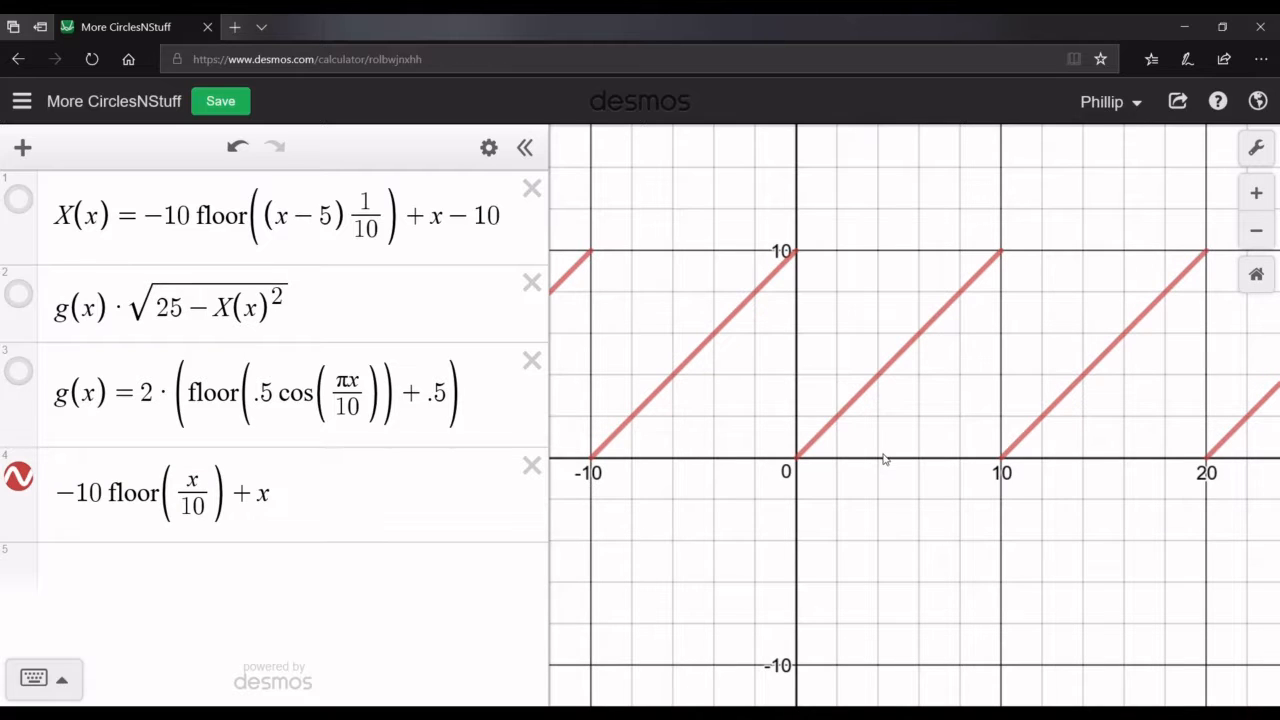
Change the numerator inside the floor of the fourth expression from x to (x − 5)
left_click(213, 489)
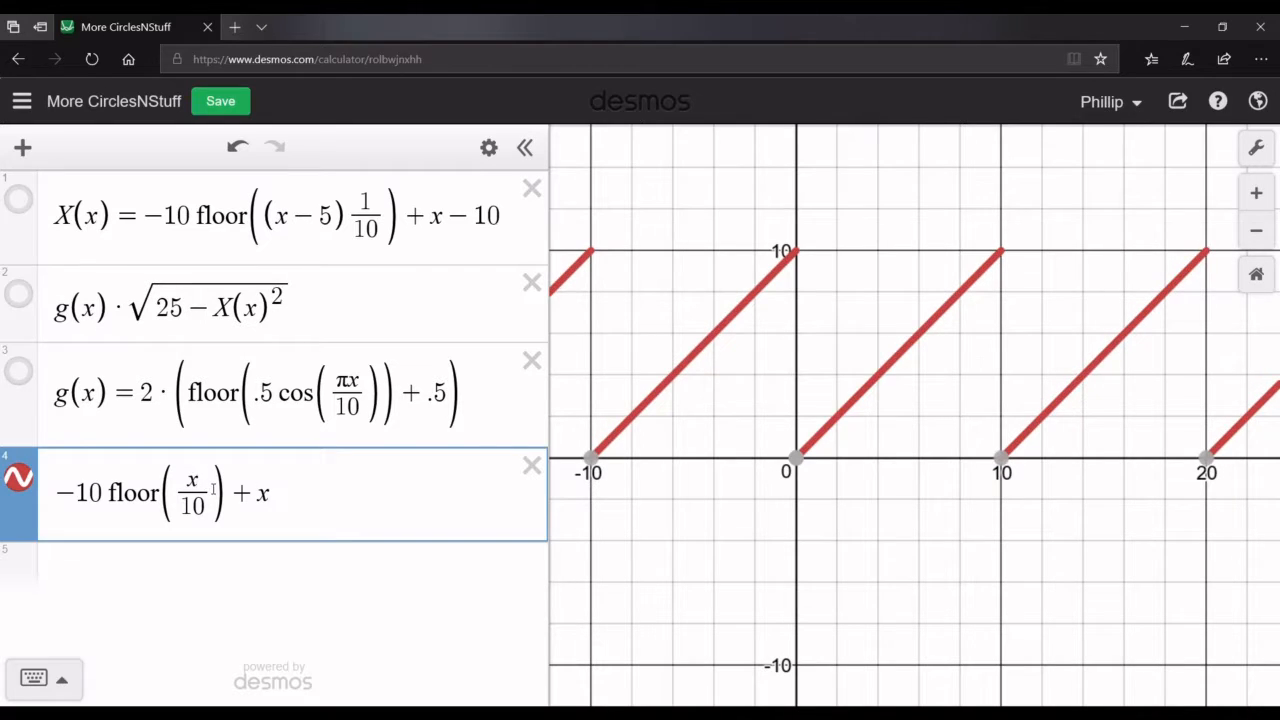
key("Left")
type("(")
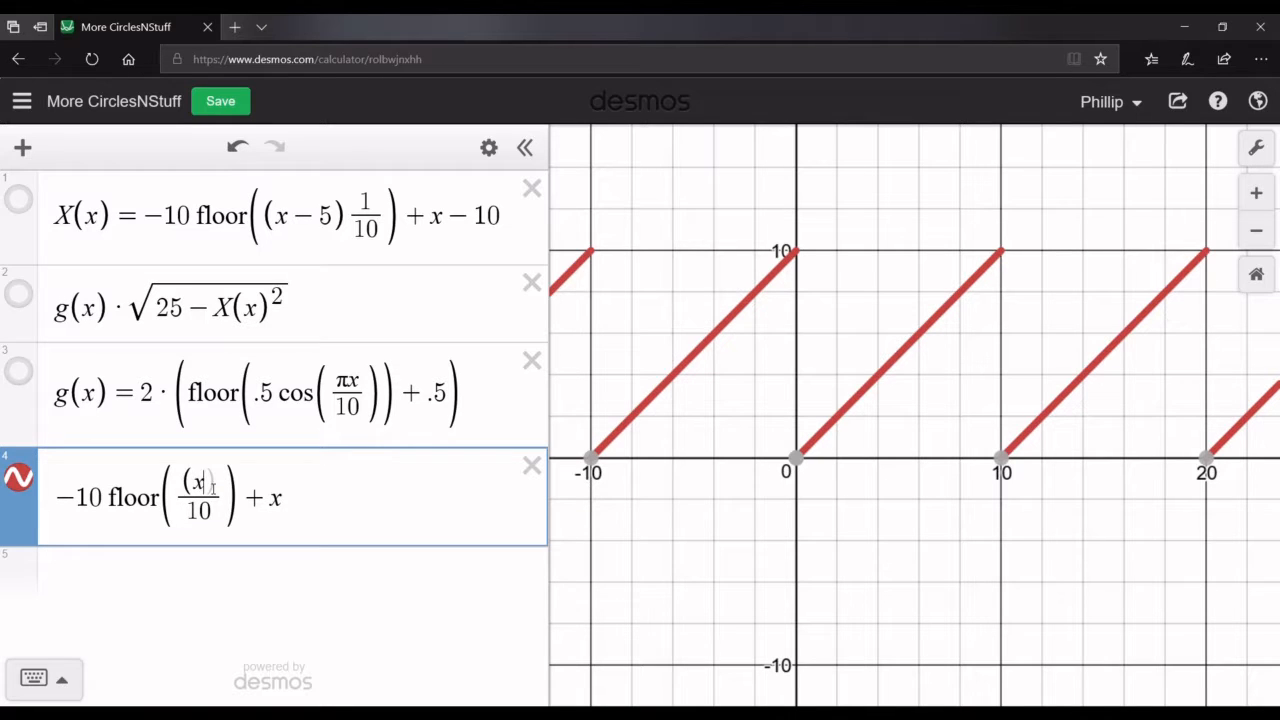
type("-5")
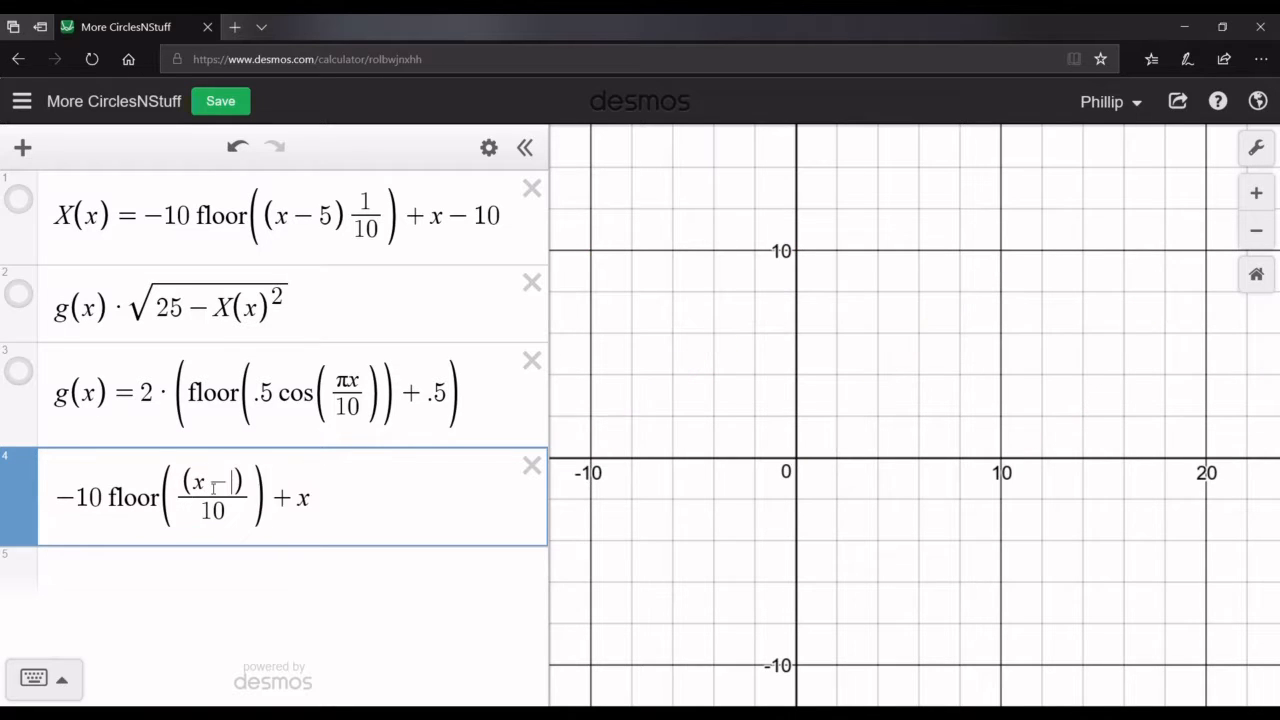
left_click(768, 465)
Append − 5 to the end of the fourth expression and trace where the shifted ramp meets the axes
left_click(352, 518)
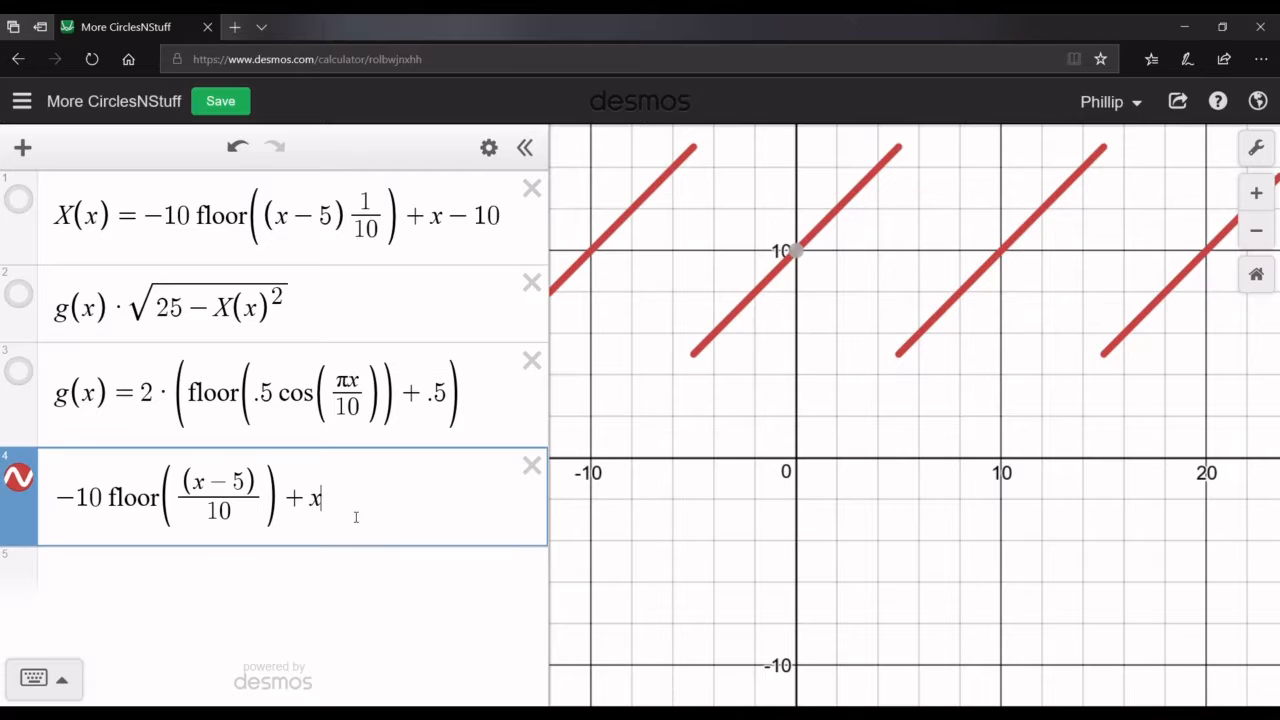
type("-5")
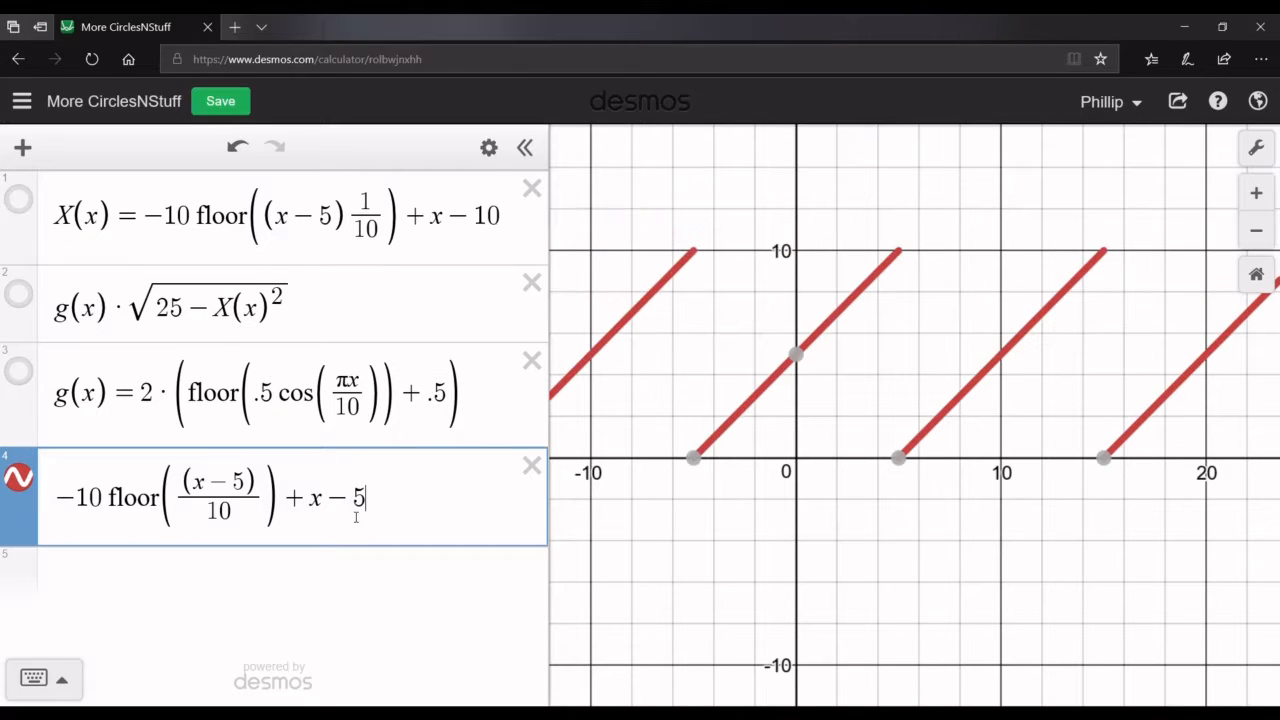
left_click(1045, 570)
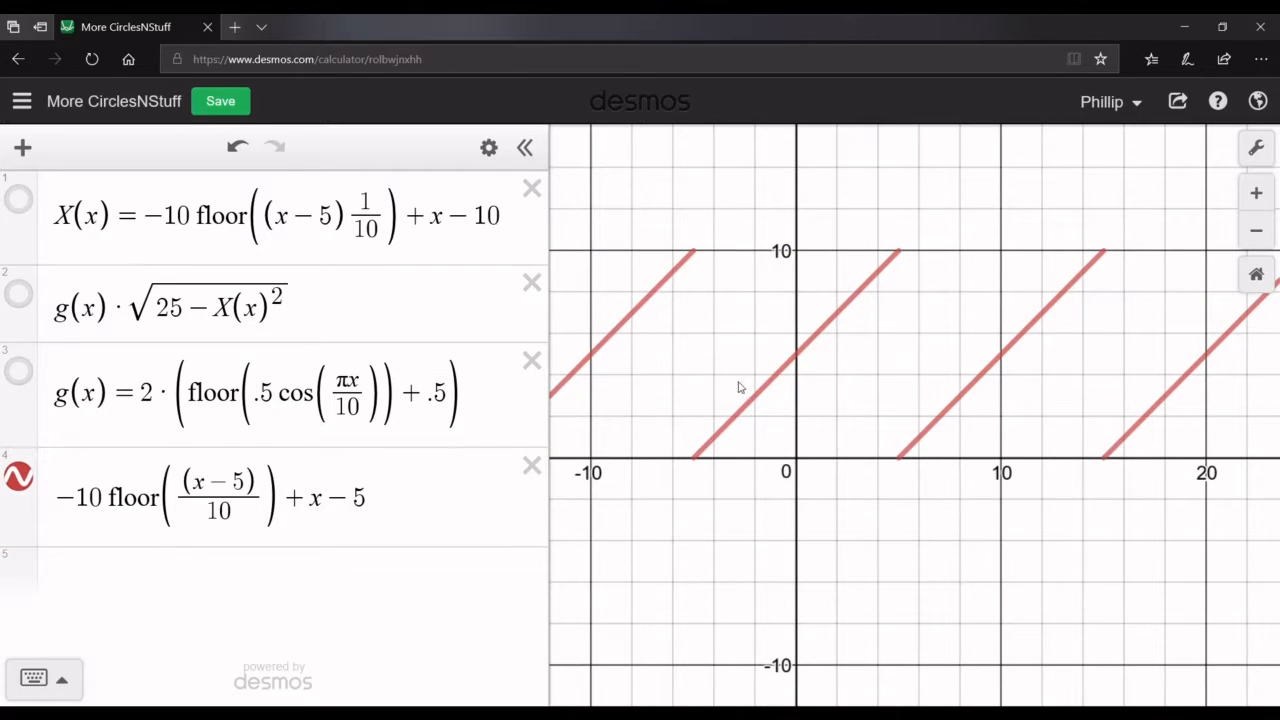
mouse_move(739, 387)
left_mouse_down()
mouse_move(749, 401)
mouse_move(811, 406)
left_mouse_up()
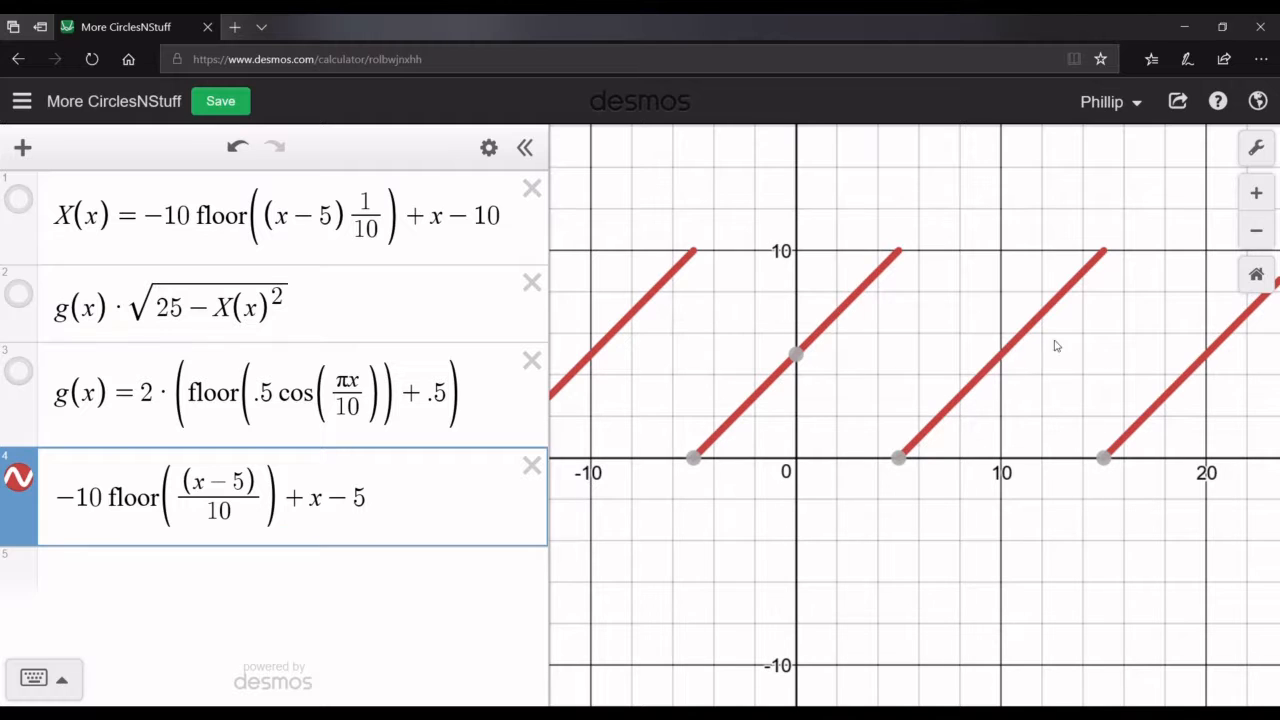
scroll(1014, 580, "down", 3)
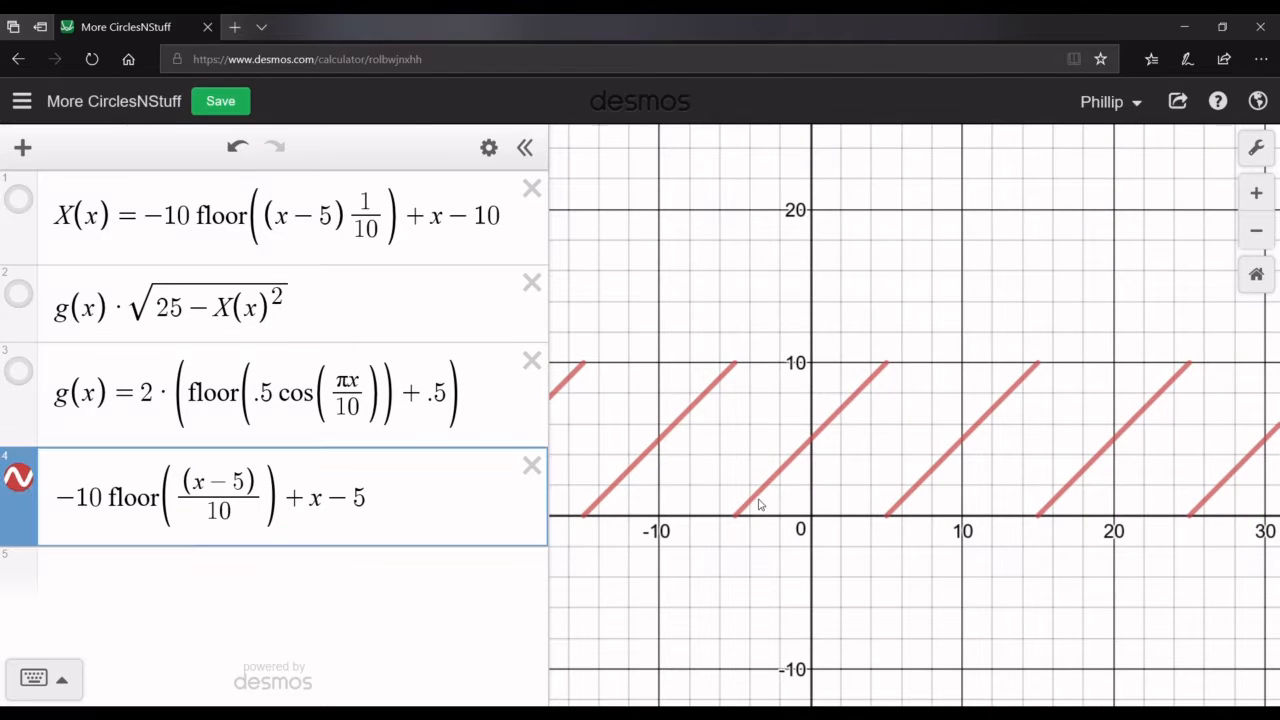
mouse_move(759, 505)
left_mouse_down()
mouse_move(871, 429)
mouse_move(870, 406)
mouse_move(887, 505)
mouse_move(885, 368)
left_mouse_up()
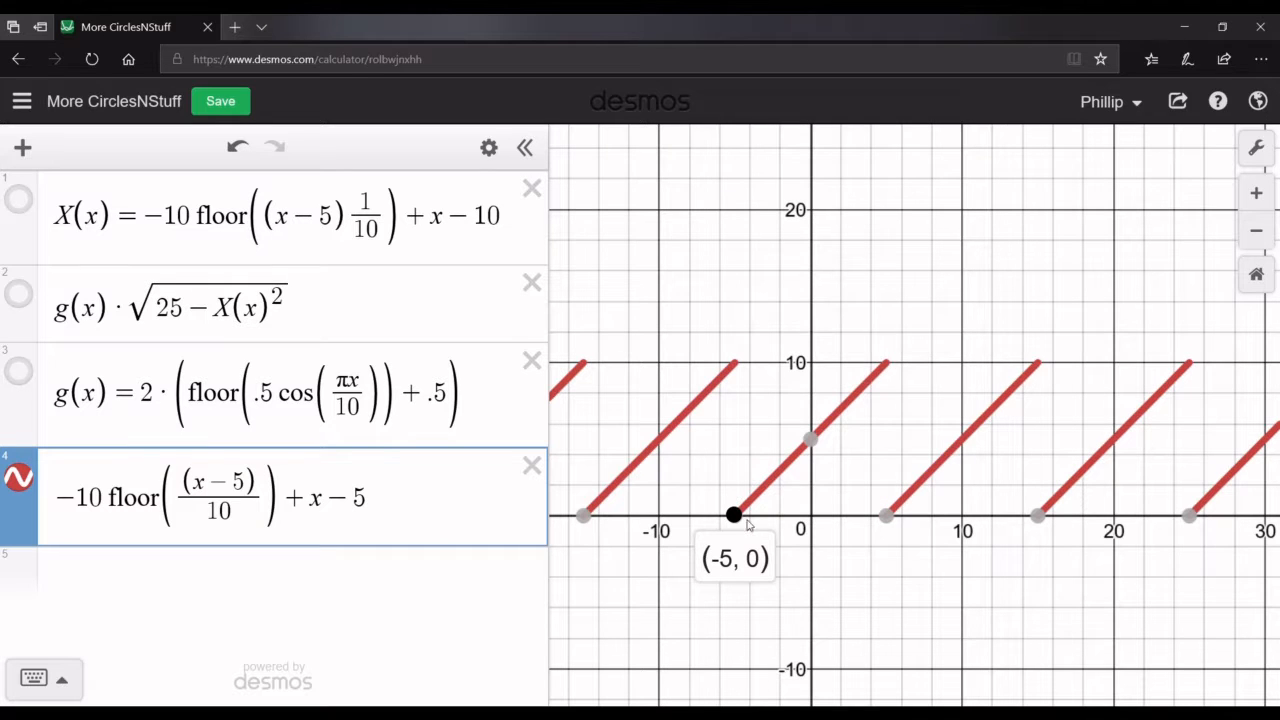
left_click(413, 521)
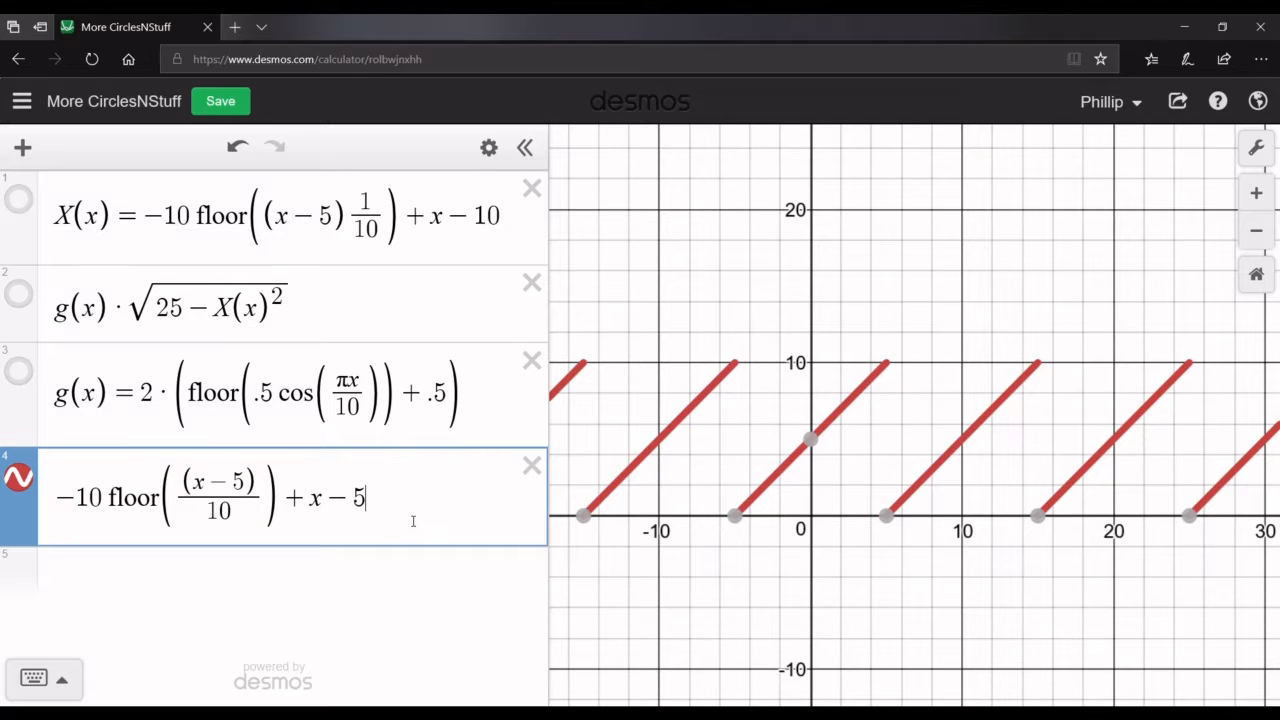
left_click(685, 522)
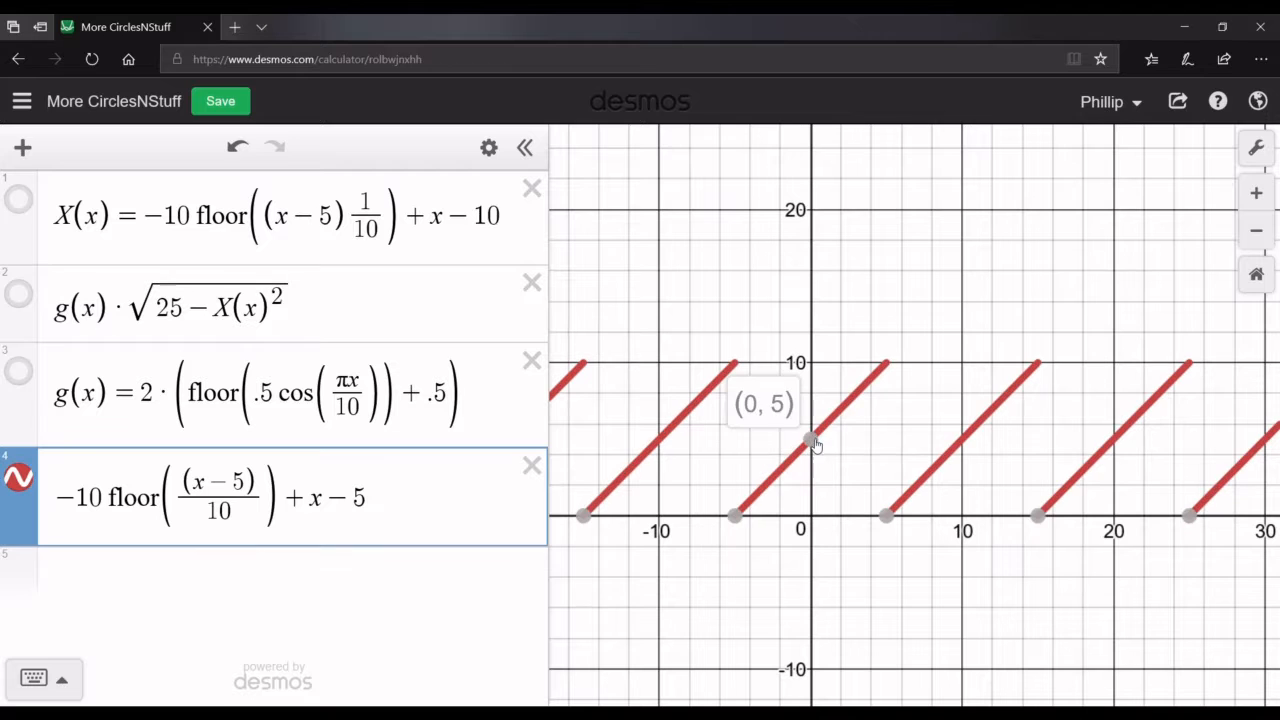
Plot x as a fifth expression, compare its line with the shifted ramp, and delete it
left_click(206, 585)
type("x")
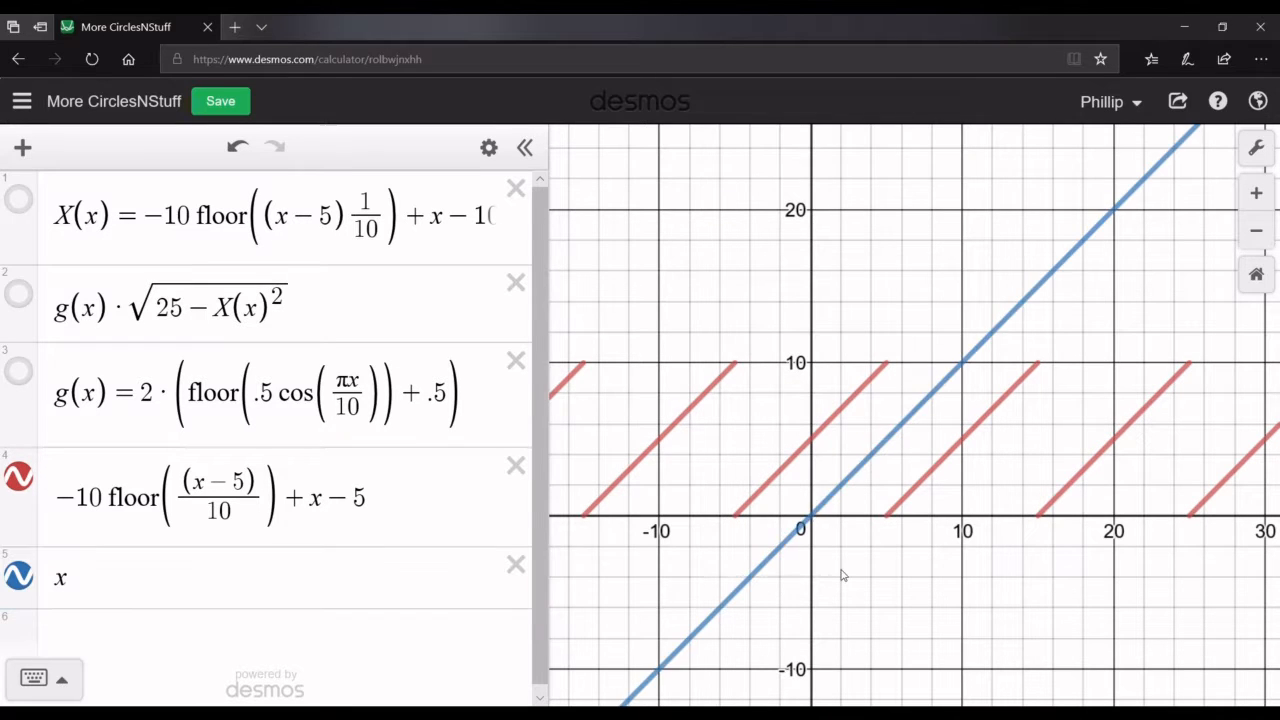
mouse_move(706, 608)
left_mouse_down()
mouse_move(754, 510)
mouse_move(676, 566)
left_mouse_up()
left_click_drag(737, 519, 870, 417)
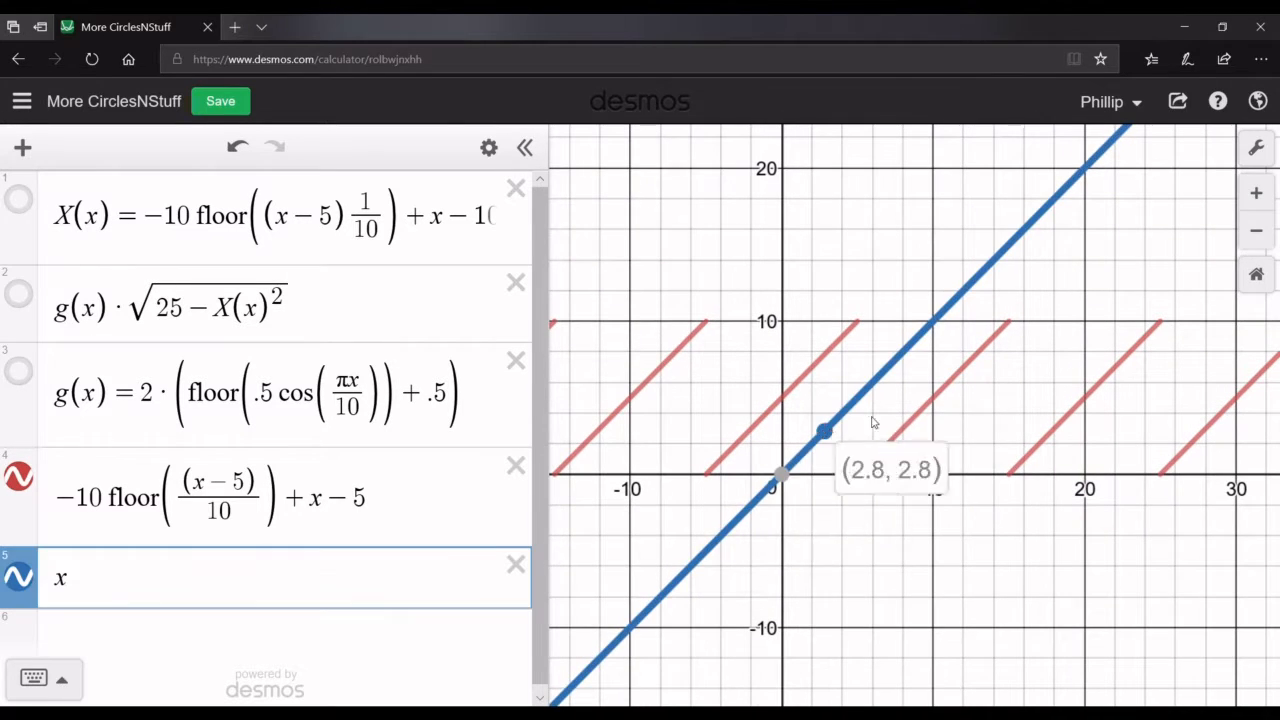
mouse_move(793, 390)
left_mouse_down()
mouse_move(754, 426)
mouse_move(803, 403)
mouse_move(768, 412)
left_mouse_up()
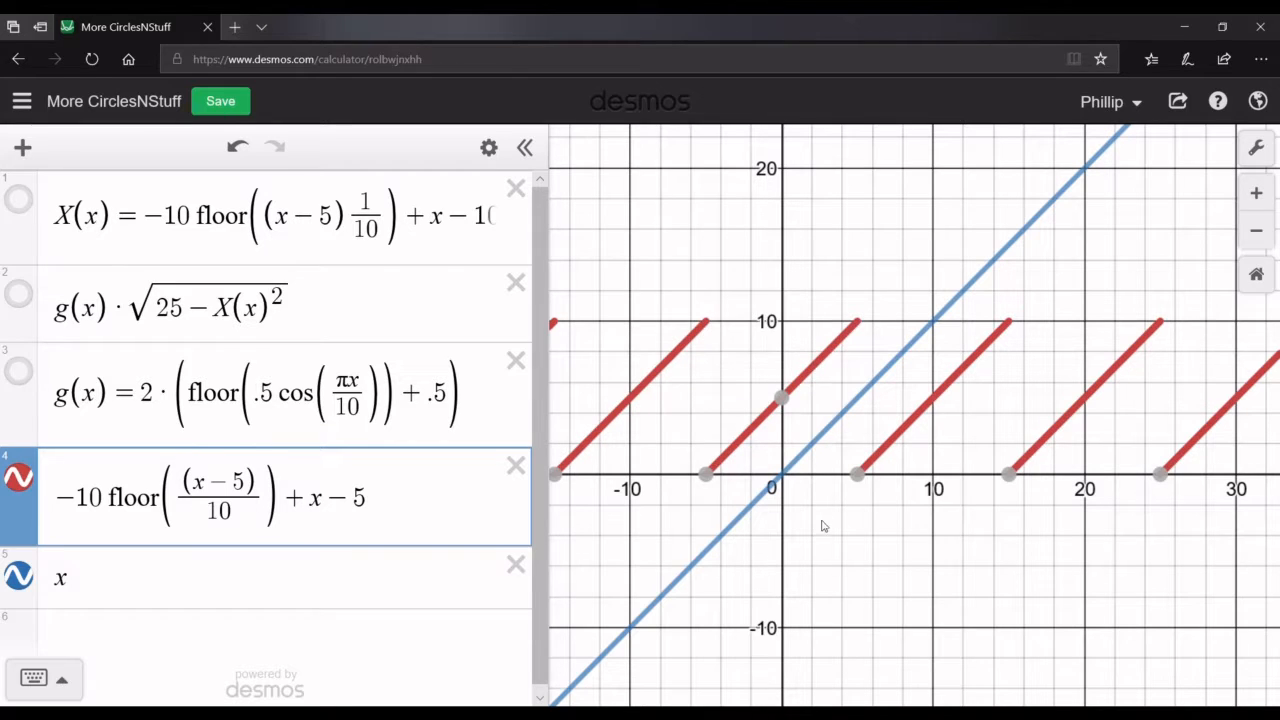
left_click(823, 522)
left_click(516, 565)
Check the ramp's y-intercept and change the fourth expression's final constant to − 10
left_click(784, 405)
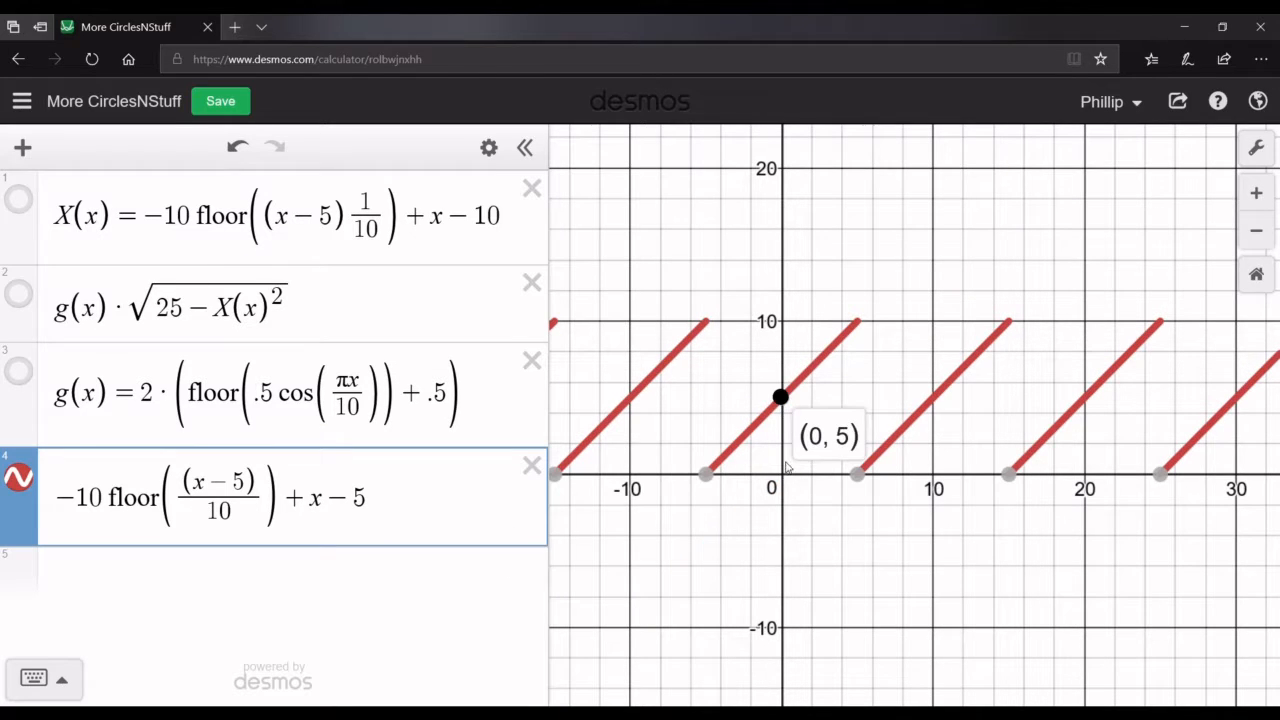
left_click(462, 506)
key("BackSpace")
type("10")
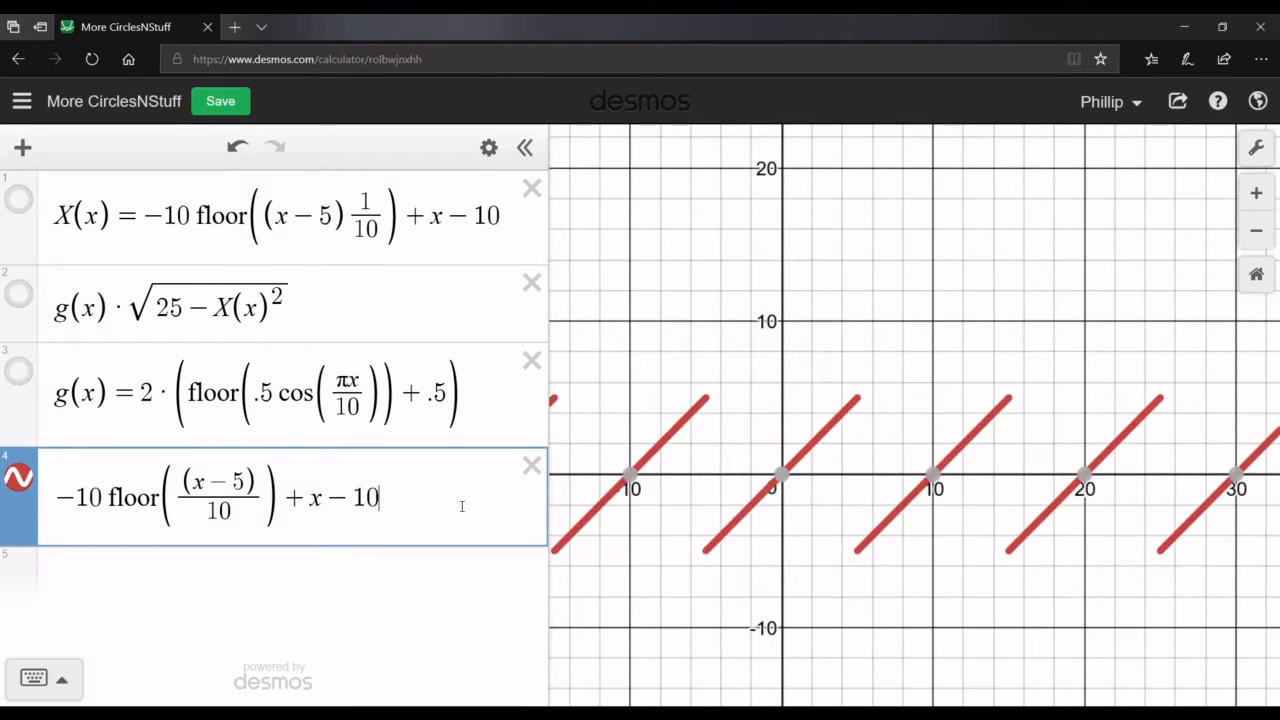
Examine how the ramp segments of the fourth expression cross the x-axis at the origin and repeat along it
left_click(780, 523)
scroll(781, 500, "up", 2)
left_click(780, 479)
scroll(827, 540, "down", 2)
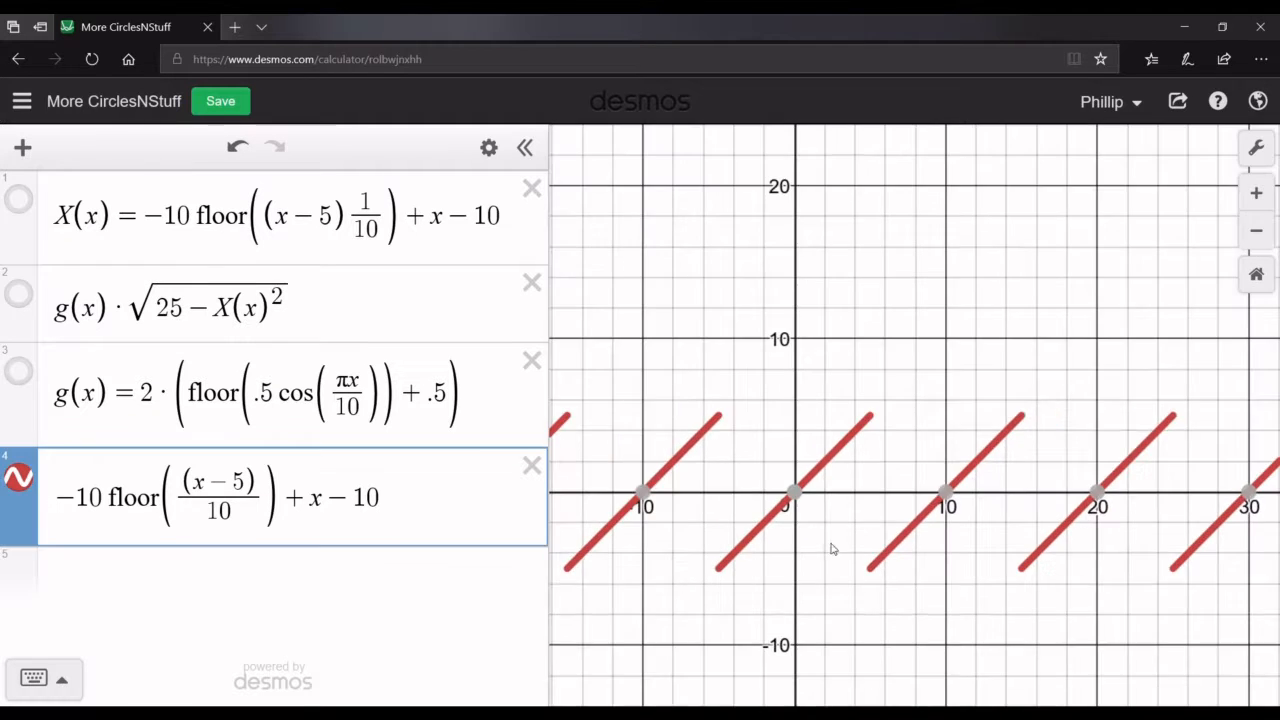
left_click_drag(830, 536, 828, 547)
scroll(829, 552, "down", 1)
mouse_move(850, 601)
left_mouse_down()
mouse_move(829, 515)
mouse_move(792, 542)
left_mouse_up()
left_click_drag(716, 470, 775, 412)
left_click_drag(818, 484, 934, 417)
mouse_move(943, 510)
left_mouse_down()
mouse_move(975, 478)
mouse_move(939, 505)
left_mouse_up()
mouse_move(943, 488)
left_mouse_down()
mouse_move(957, 473)
mouse_move(1057, 490)
left_mouse_up()
left_click(1145, 409)
left_click(1089, 518)
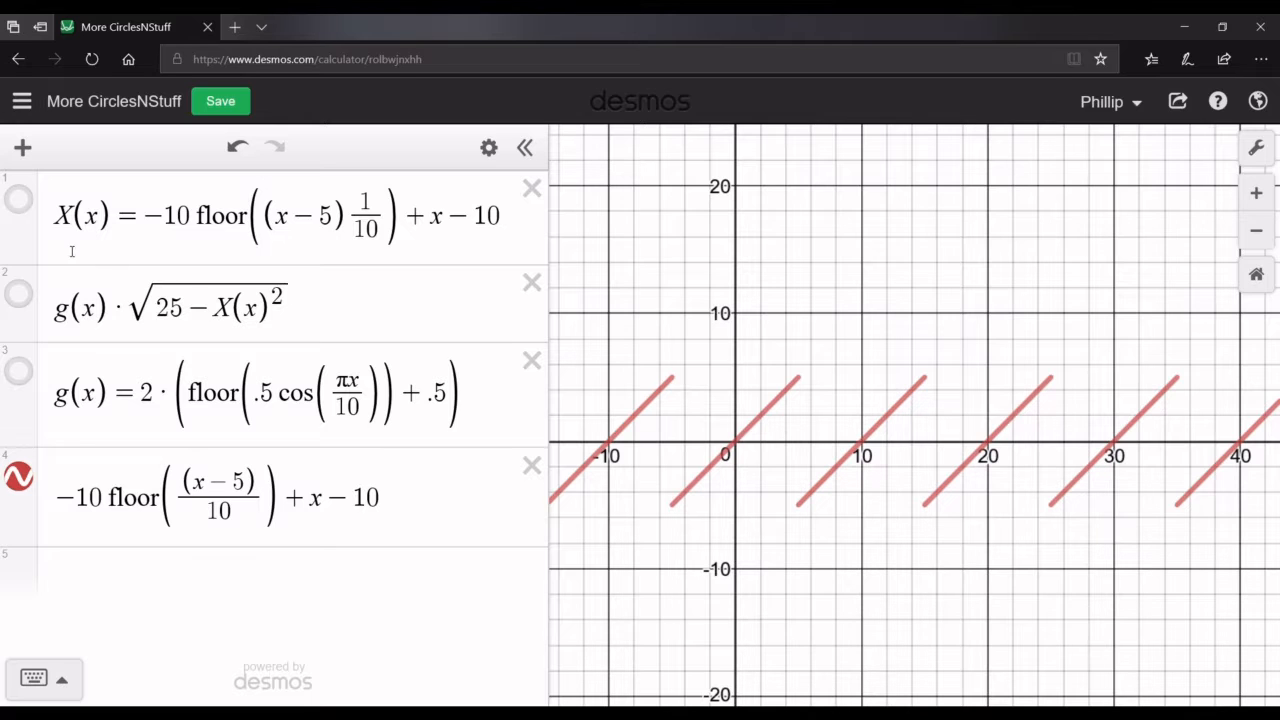
Show the graph of X(x) to compare it with the fourth expression, and delete the duplicate fourth expression
left_click(19, 200)
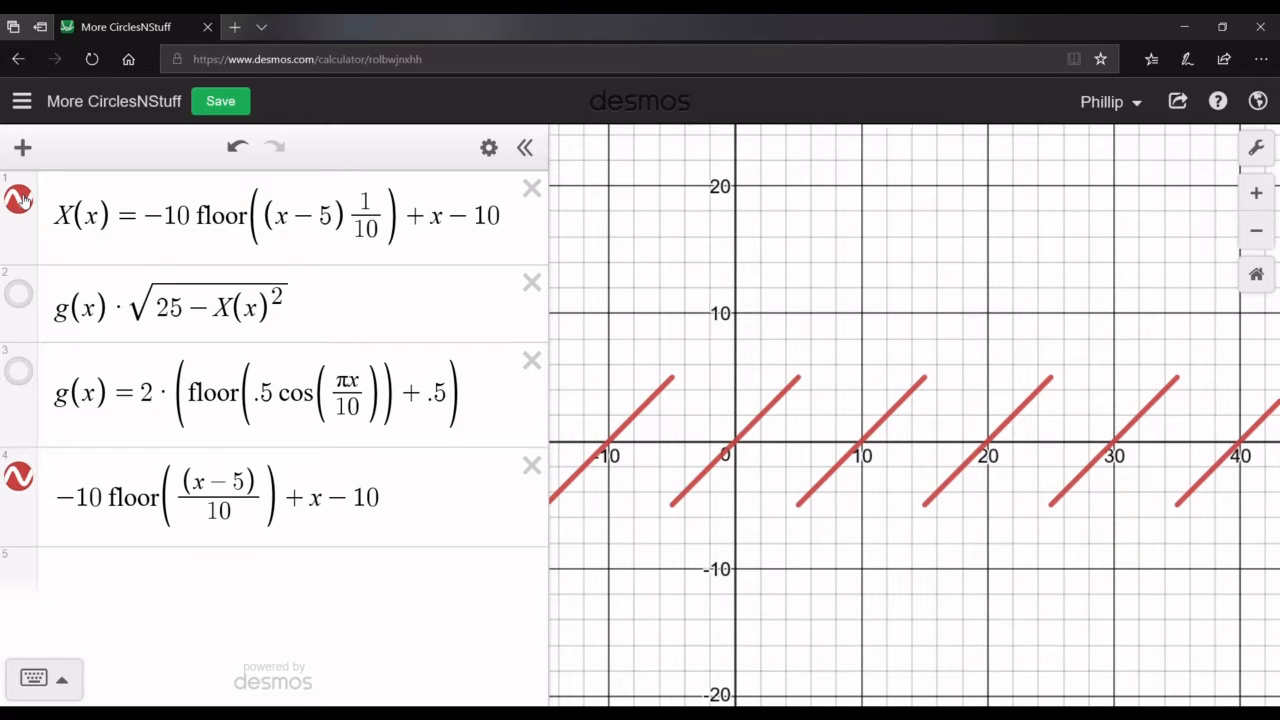
left_click_drag(70, 222, 100, 222)
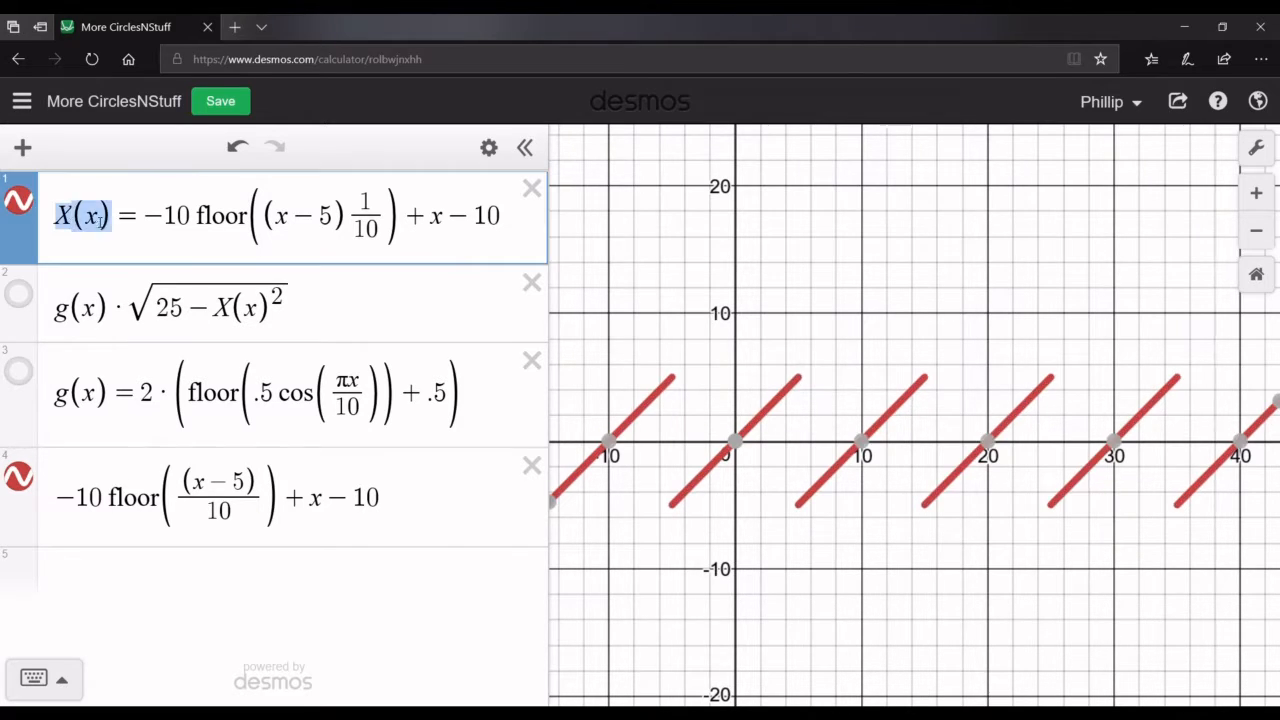
left_click(191, 216)
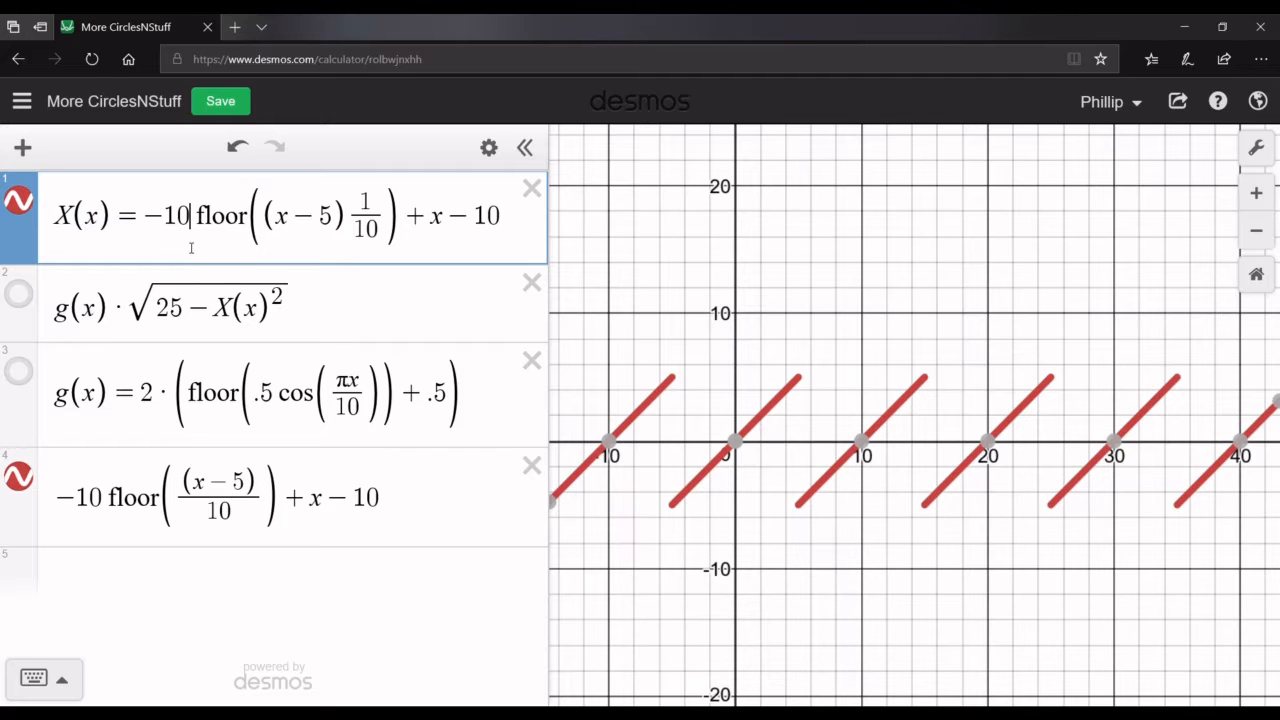
left_click(529, 466)
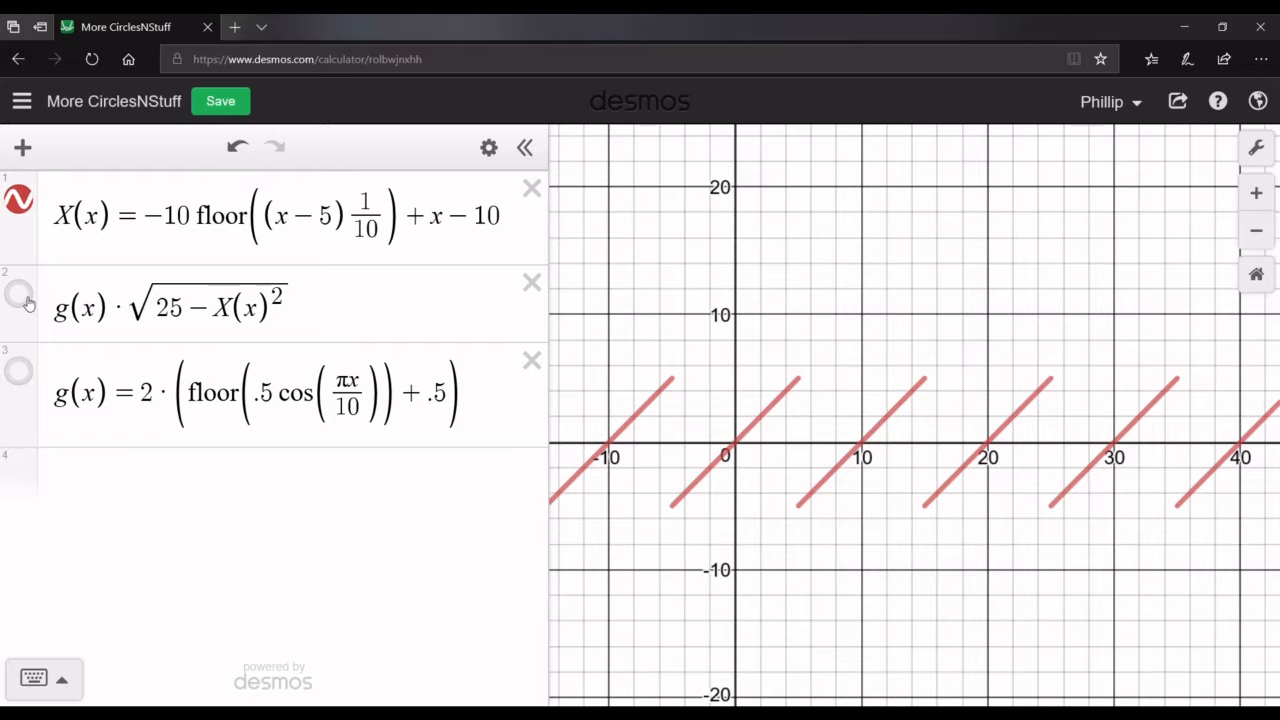
Enter √(25 − x²) as a new fourth expression and inspect the semicircle around the origin
left_click(187, 492)
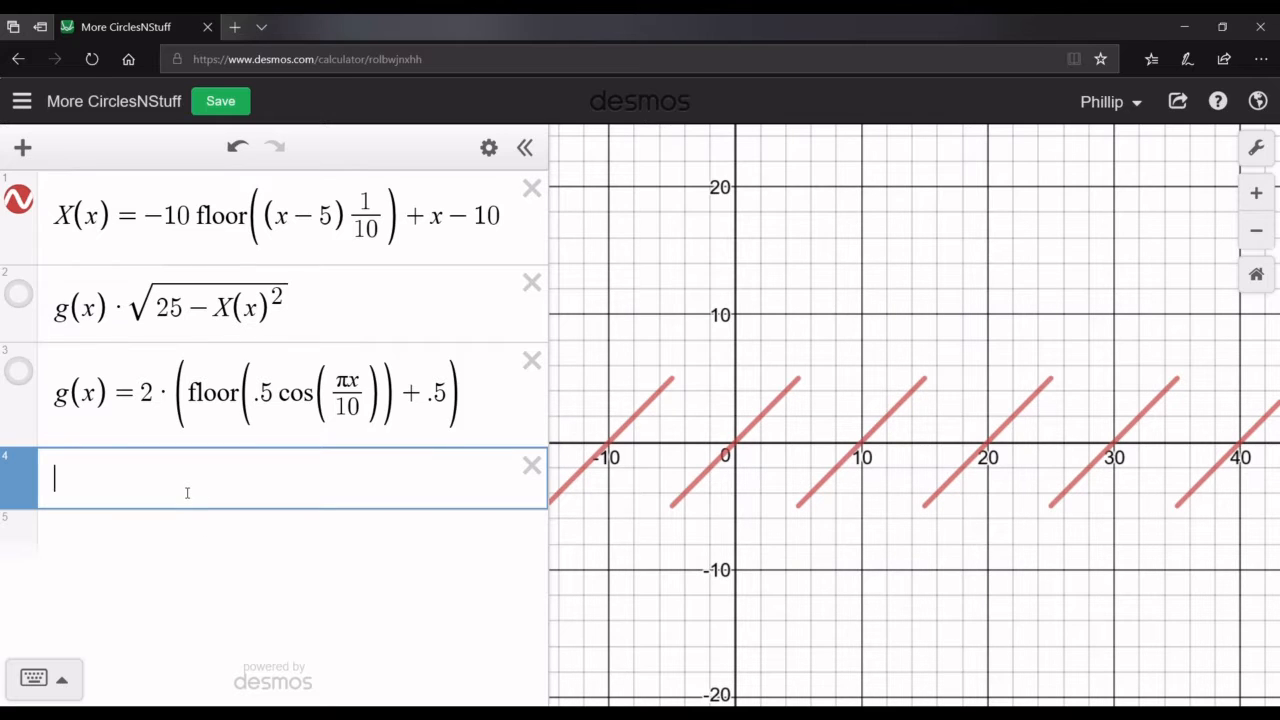
type("sqrt25")
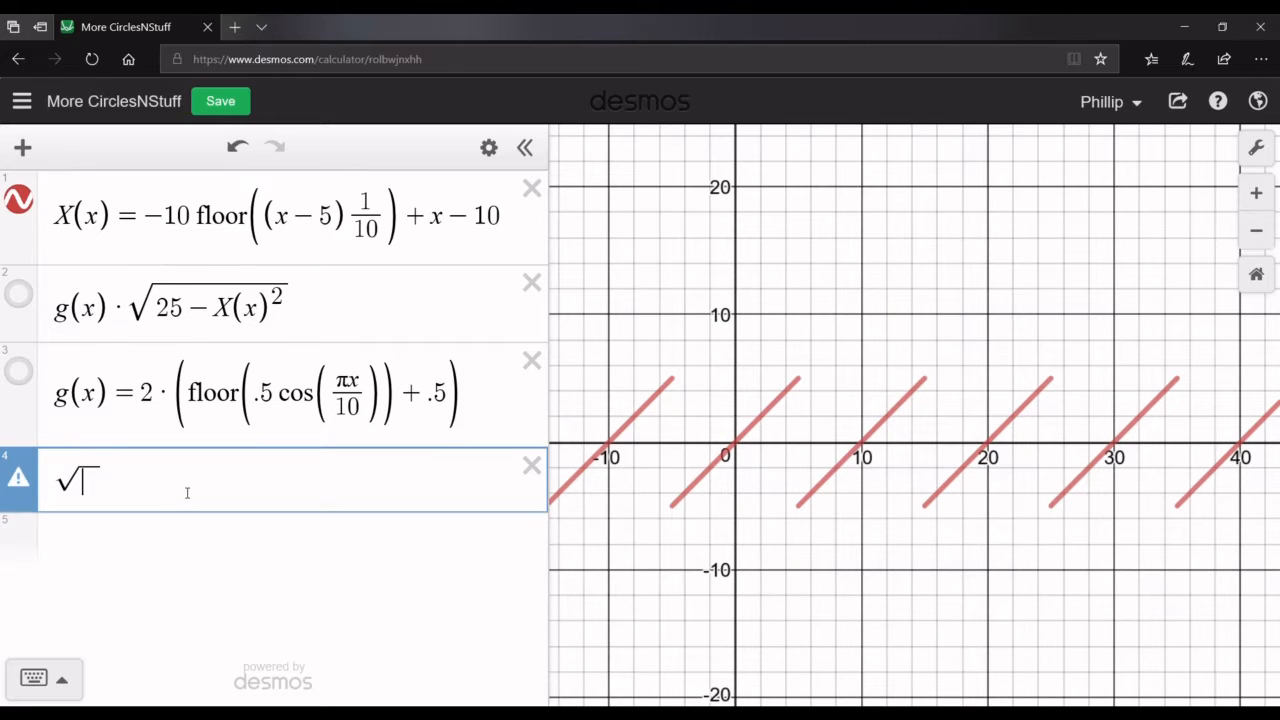
type("-x")
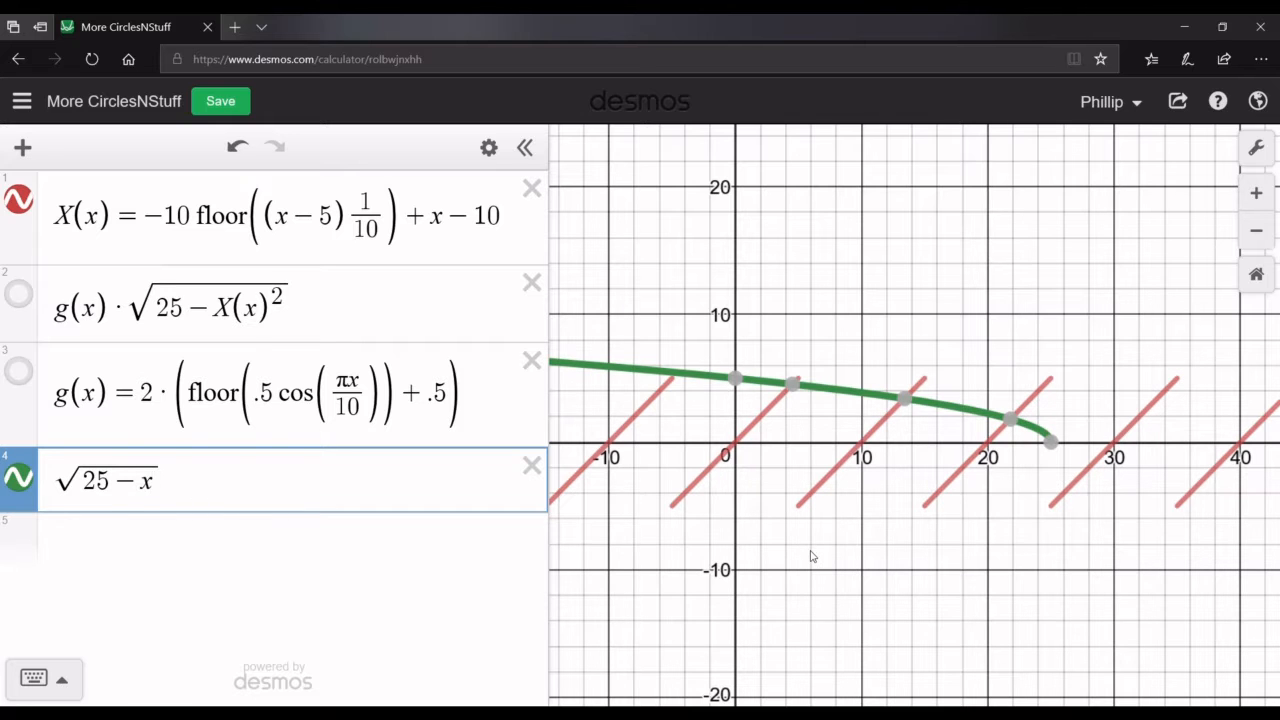
type("^2")
left_click(777, 502)
scroll(750, 430, "up", 5)
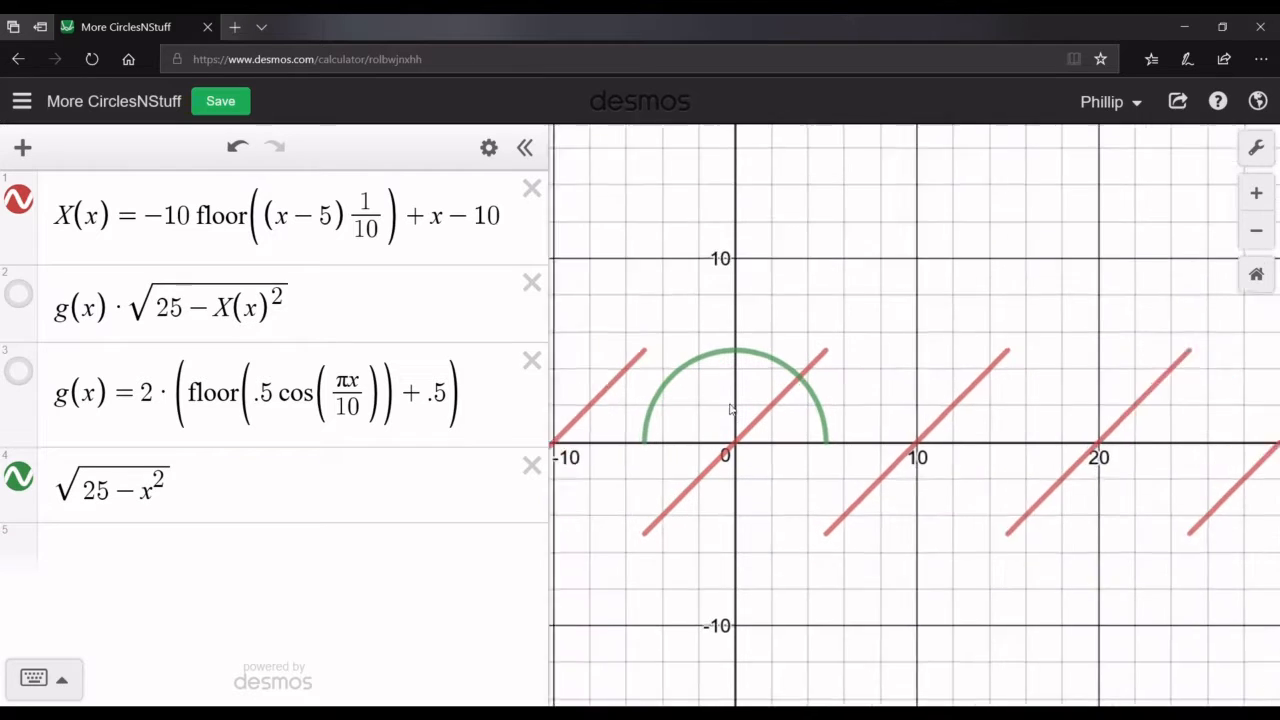
scroll(740, 403, "down", 4)
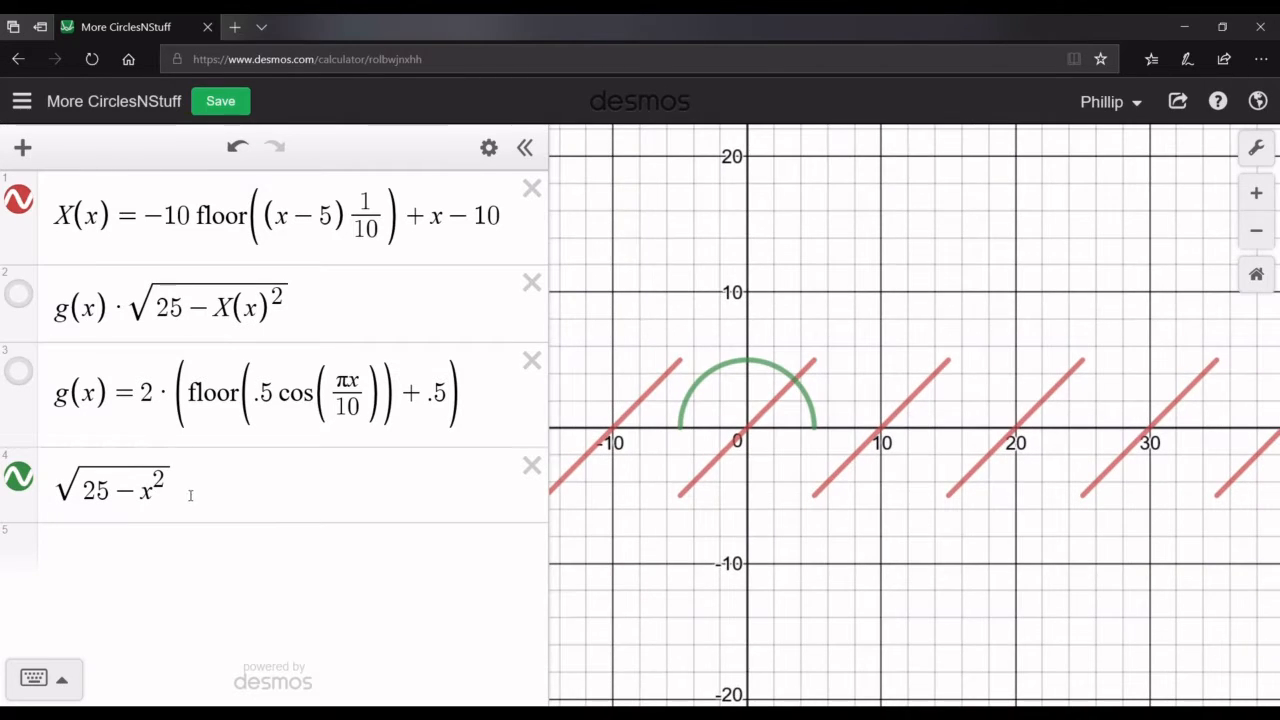
Replace x² under the root of the fourth expression with X(x)², making it √(25 − X(x)²)
left_click(178, 499)
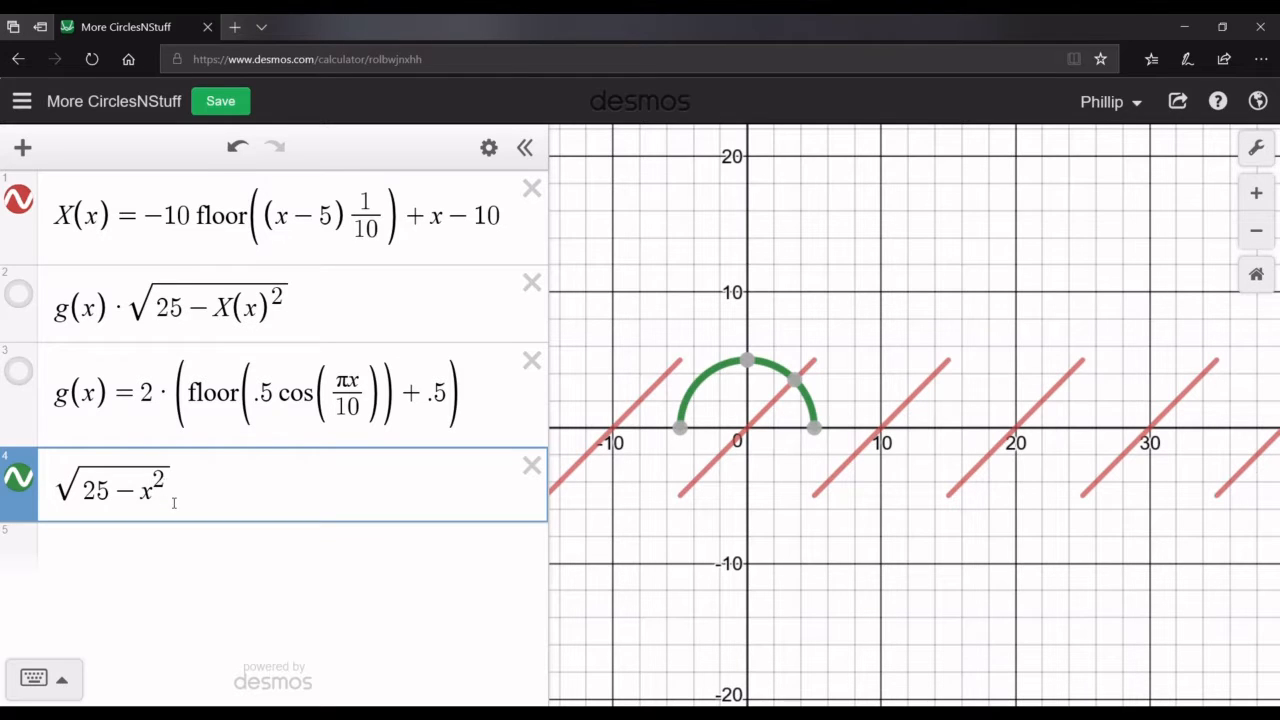
key("BackSpace")
key("BackSpace")
key("BackSpace")
type("X(x)")
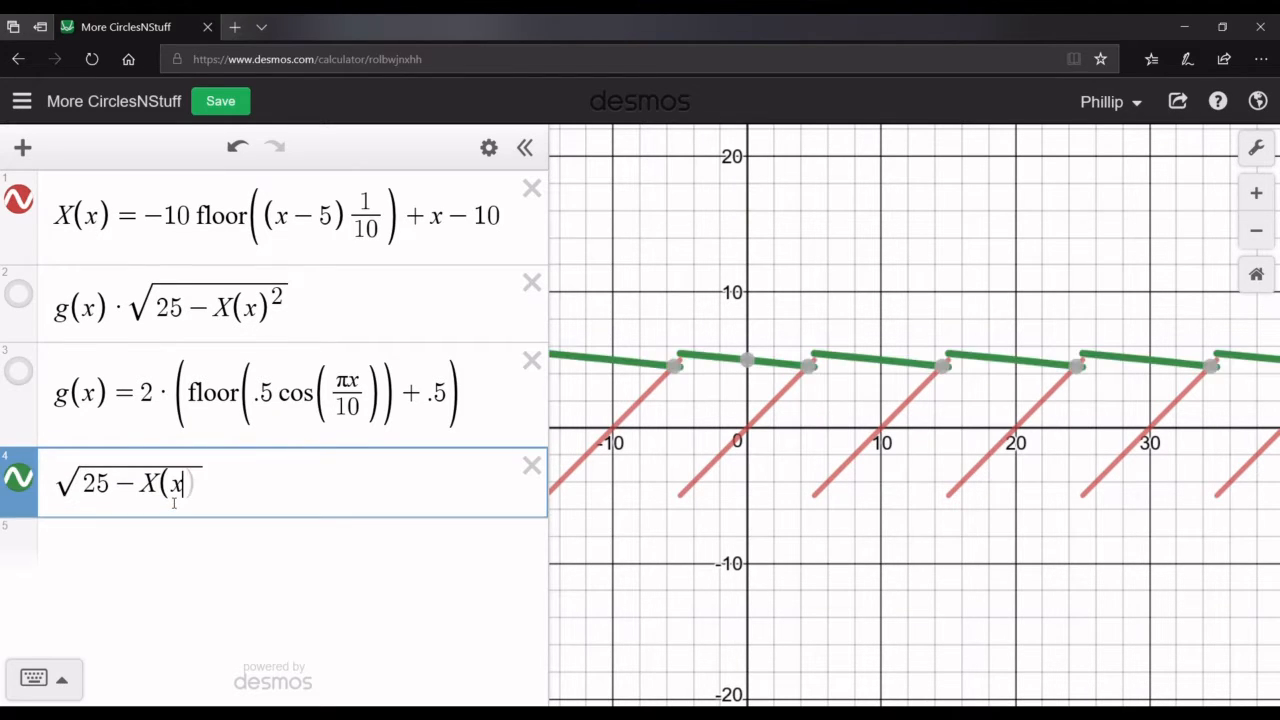
type("^2")
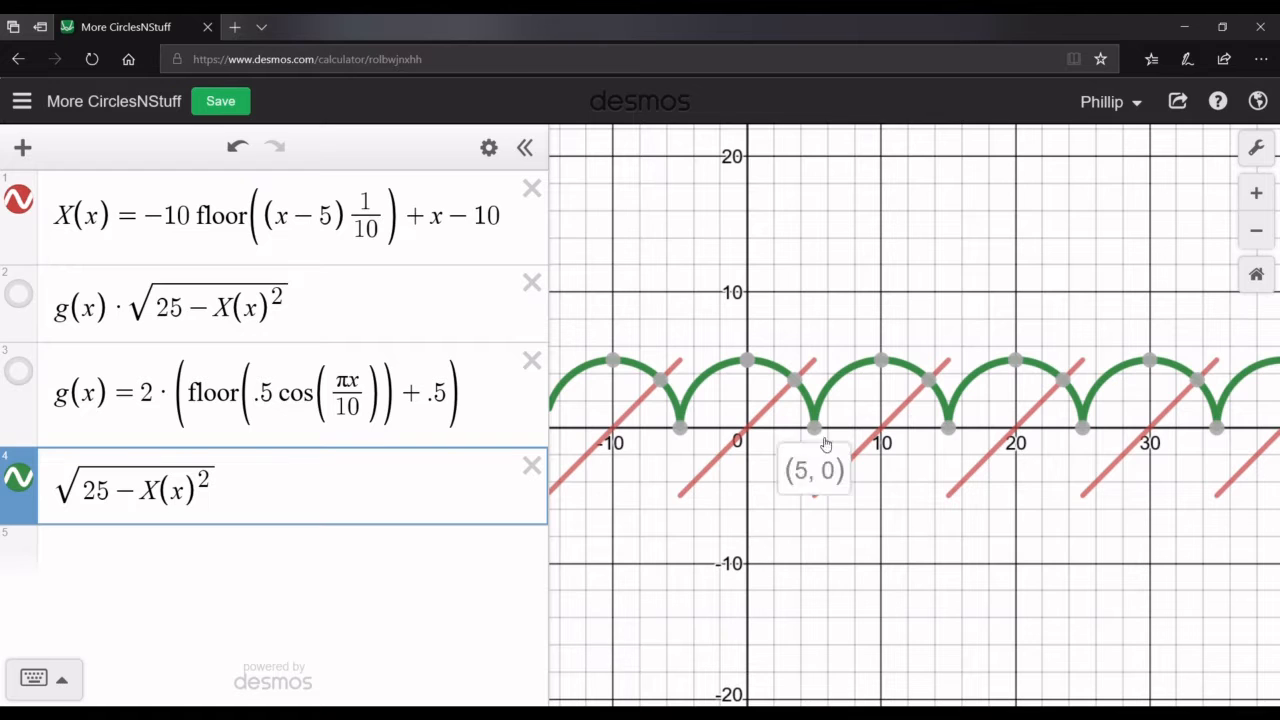
Examine how the semicircles of √(25 − X(x)²) line up with the ramp segments of X(x) along the x-axis
left_click(663, 503)
scroll(777, 480, "up", 4)
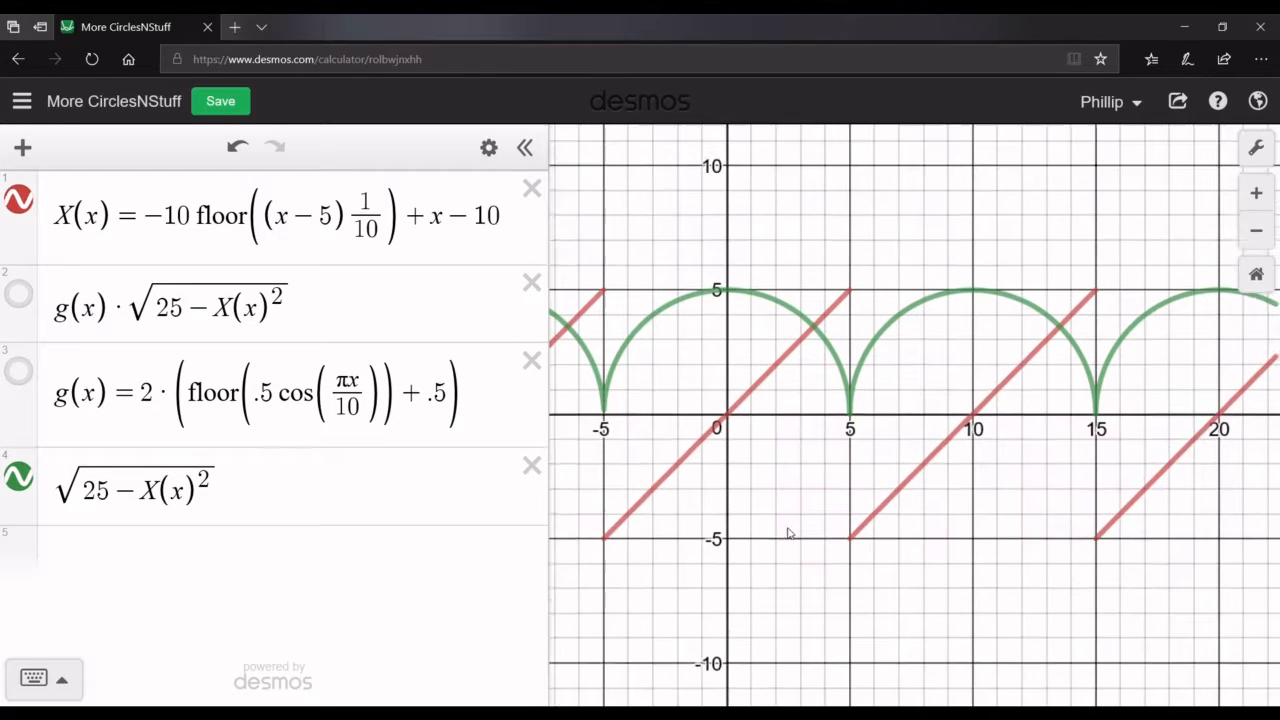
mouse_move(604, 410)
left_mouse_down()
mouse_move(843, 421)
mouse_move(903, 506)
mouse_move(1102, 563)
mouse_move(1043, 523)
mouse_move(657, 529)
left_mouse_up()
scroll(735, 552, "down", 3)
left_click_drag(761, 572, 758, 528)
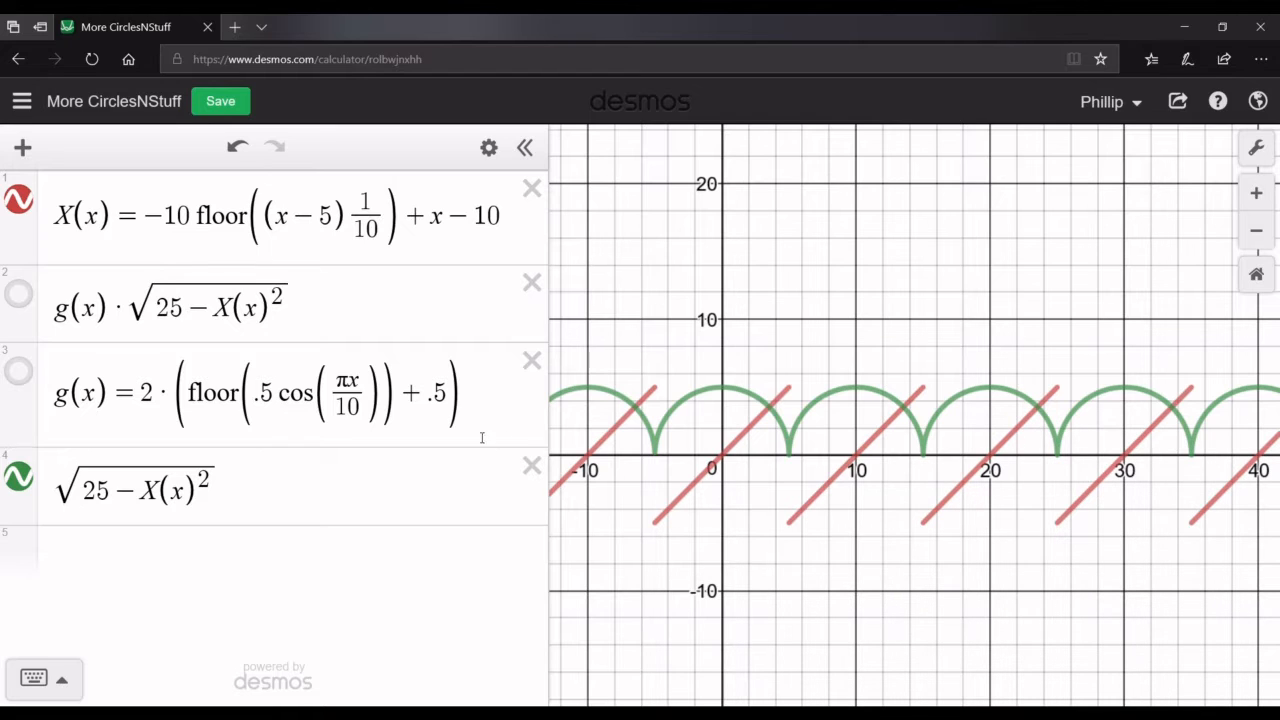
left_click_drag(903, 298, 907, 296)
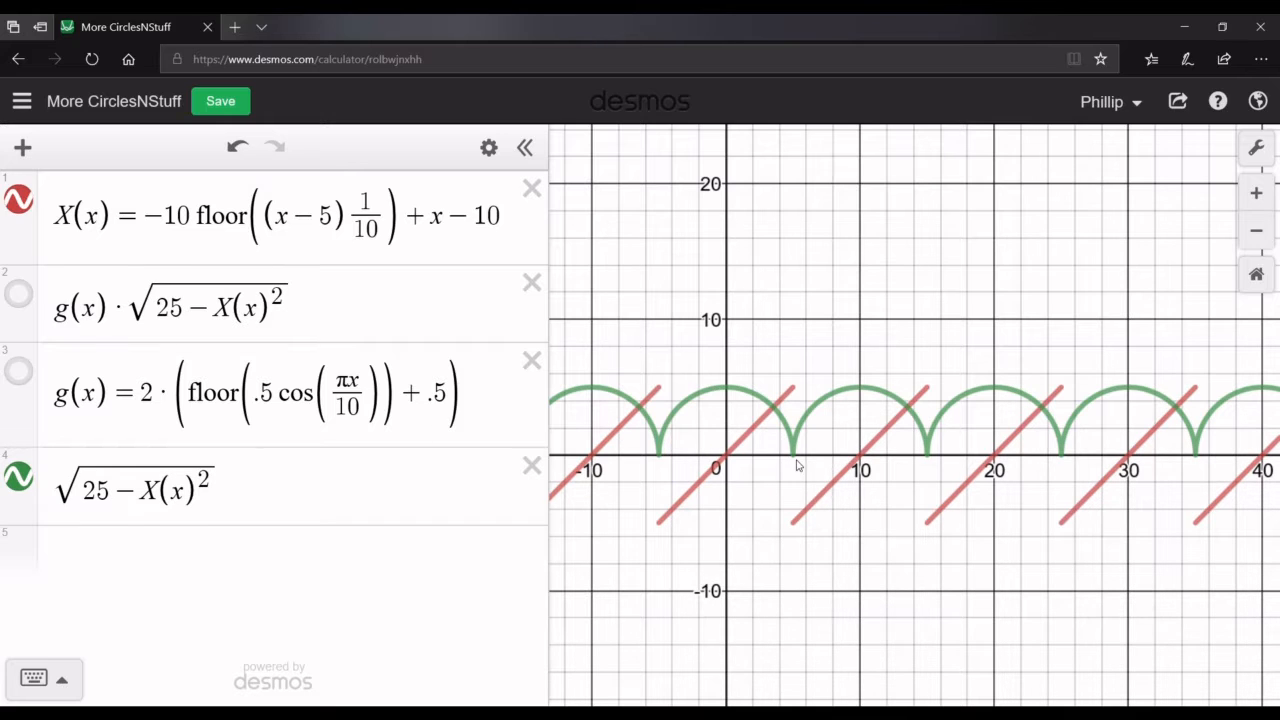
Replace the fourth expression with cos(x) and inspect its wave near the first peak past the origin
left_click(533, 470)
left_click(385, 478)
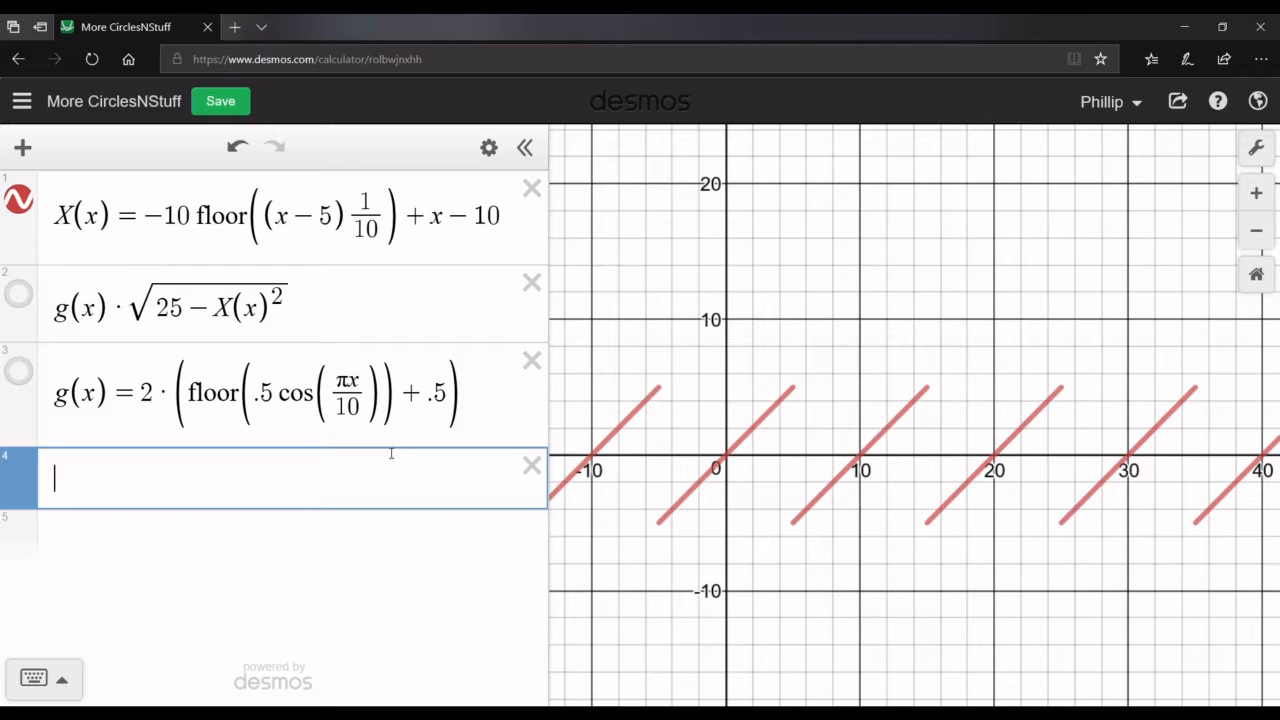
type("cos(")
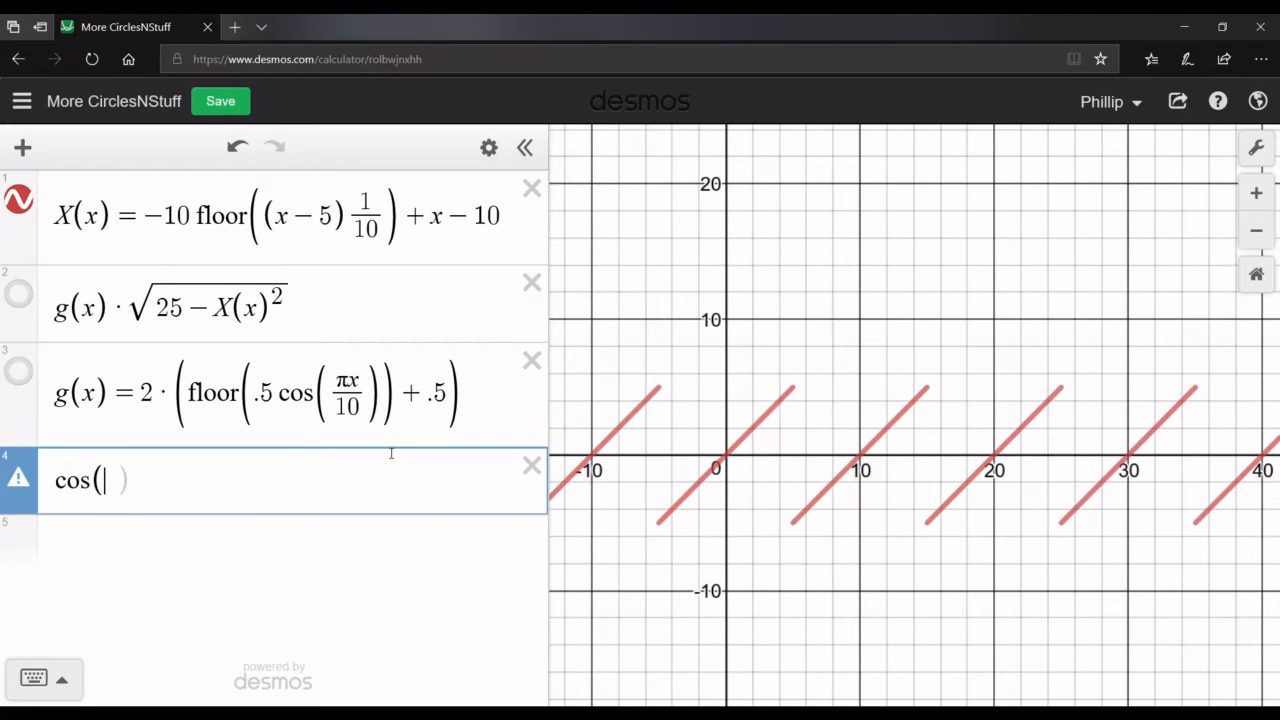
type("x")
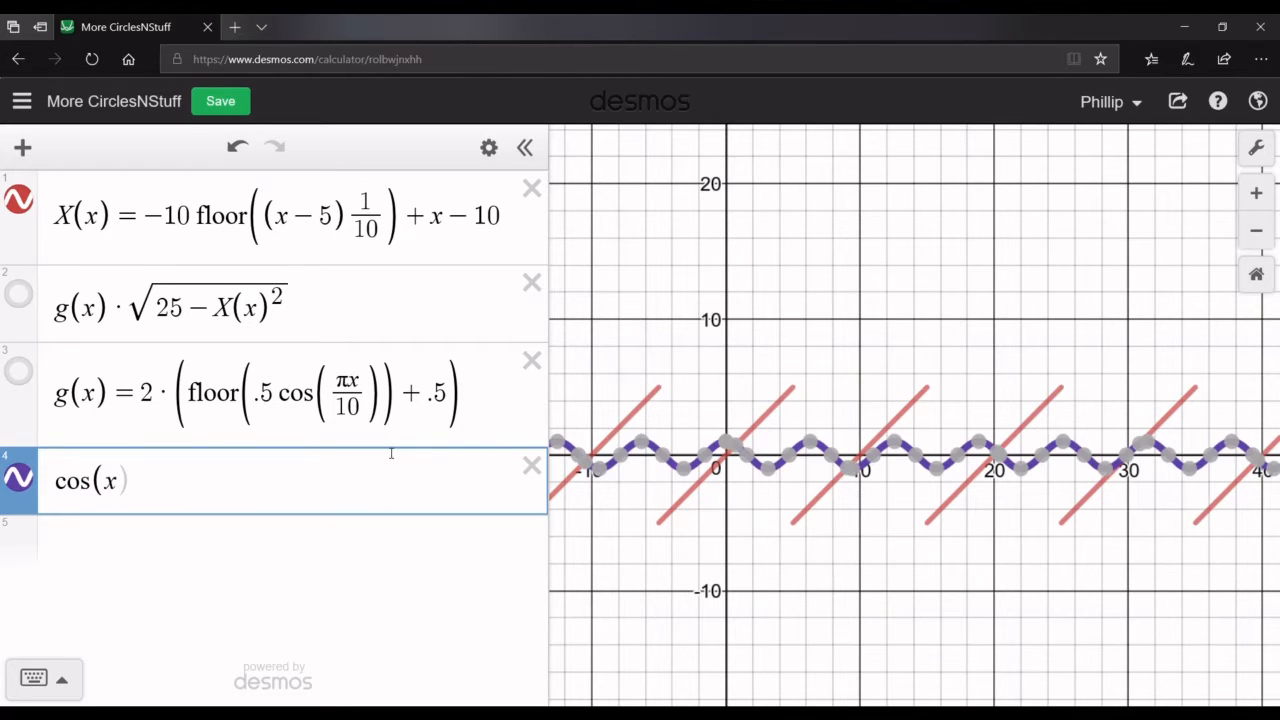
left_click(952, 323)
left_click(805, 450)
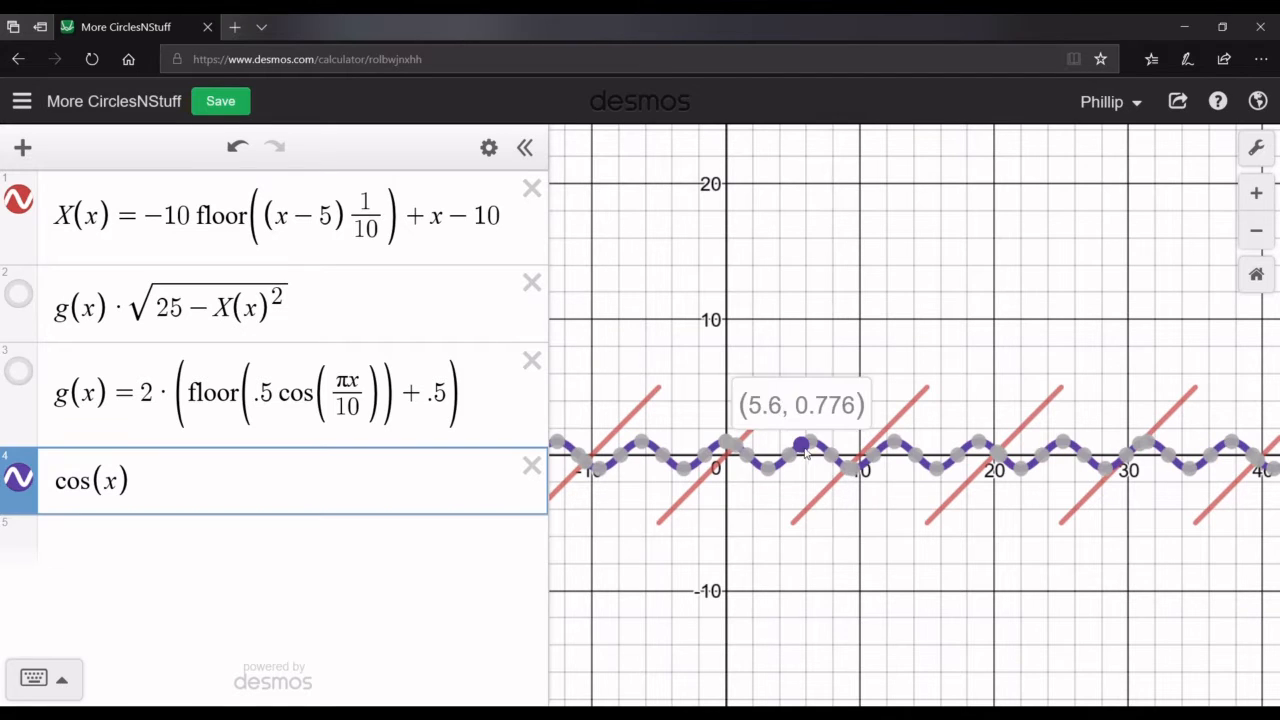
left_click(823, 448)
left_click(820, 446)
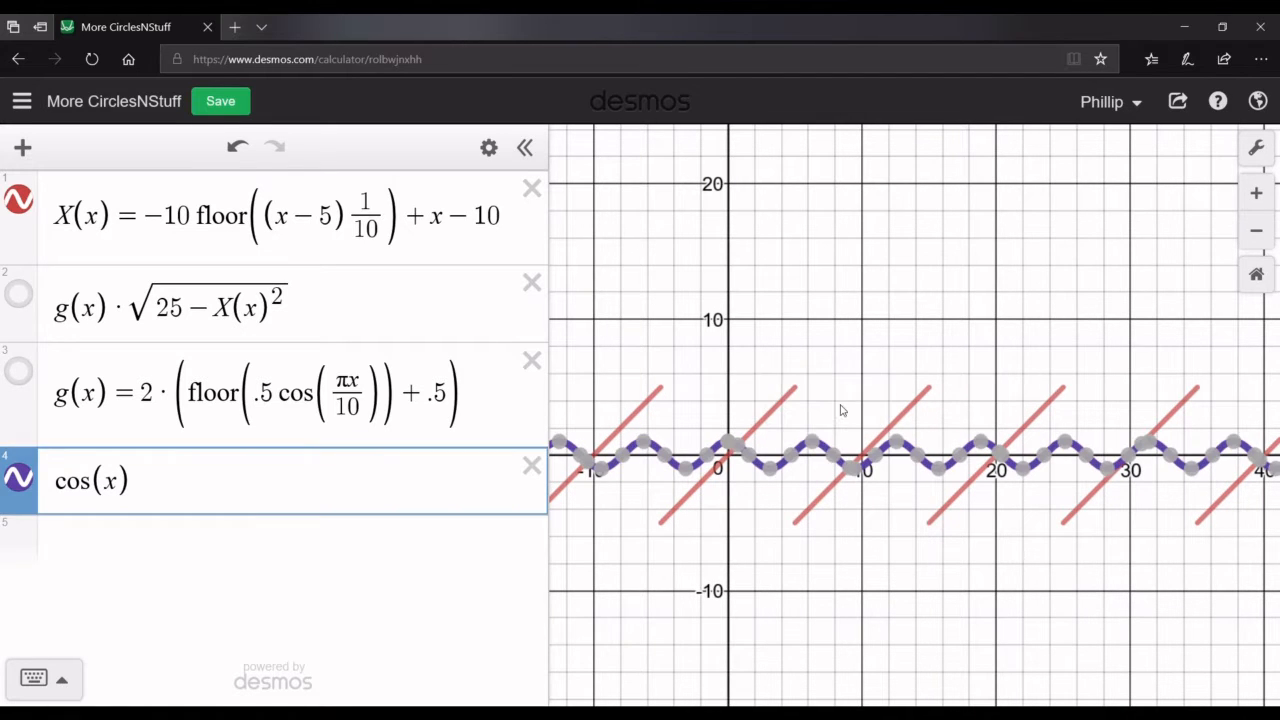
left_click(843, 411)
Change the cosine's argument in the fourth expression to 2πx/20 and check the peaks at x = 0 and x = 20
left_click(110, 482)
type("2pi")
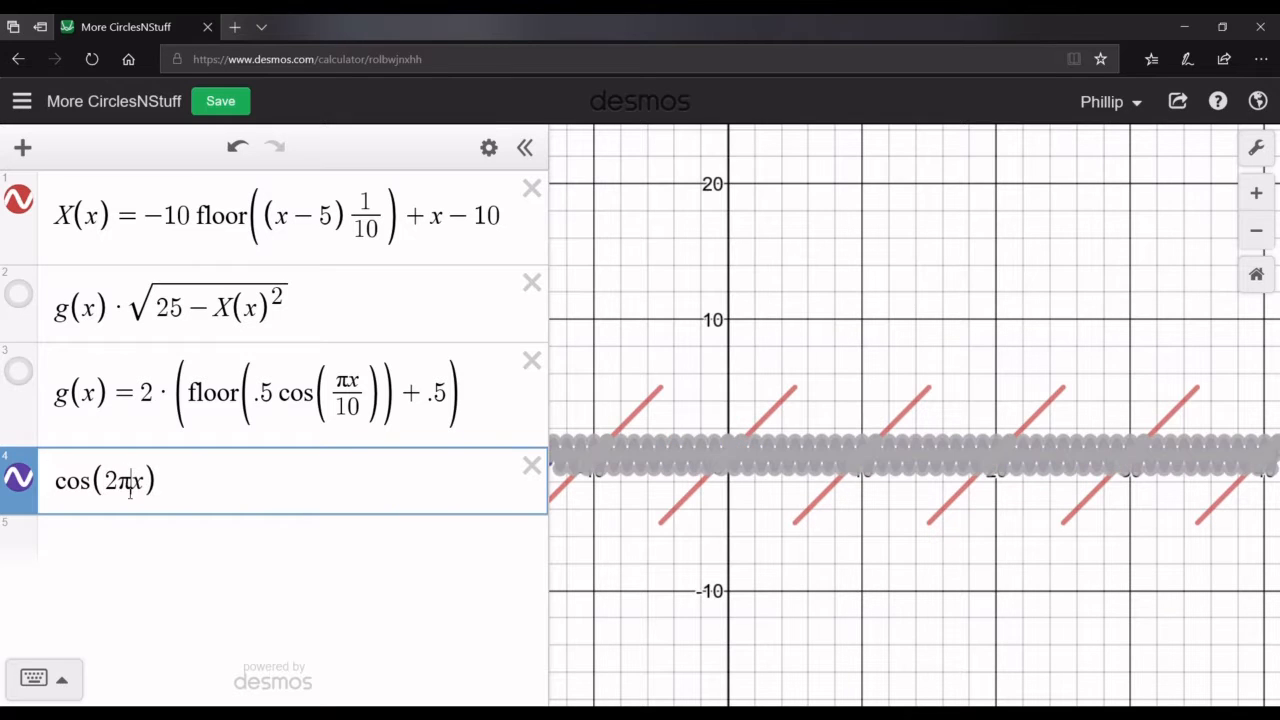
type("/20")
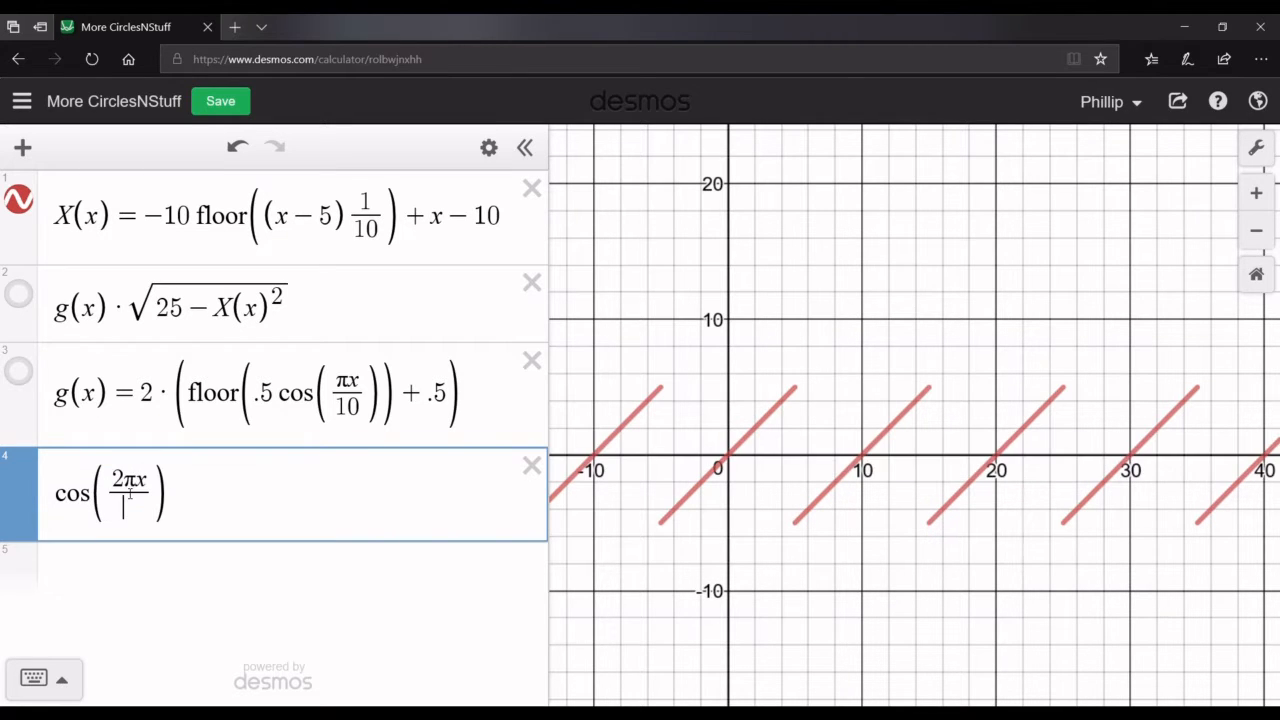
left_click(787, 370)
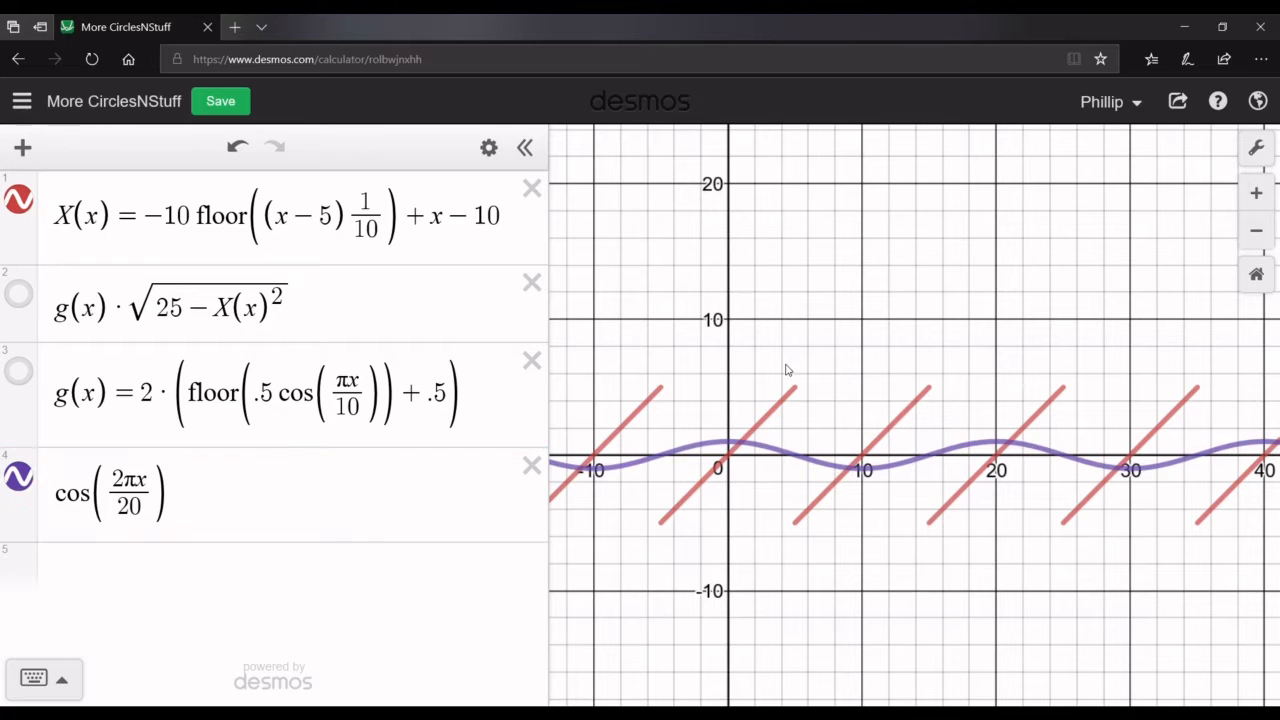
left_click(812, 466)
mouse_move(729, 443)
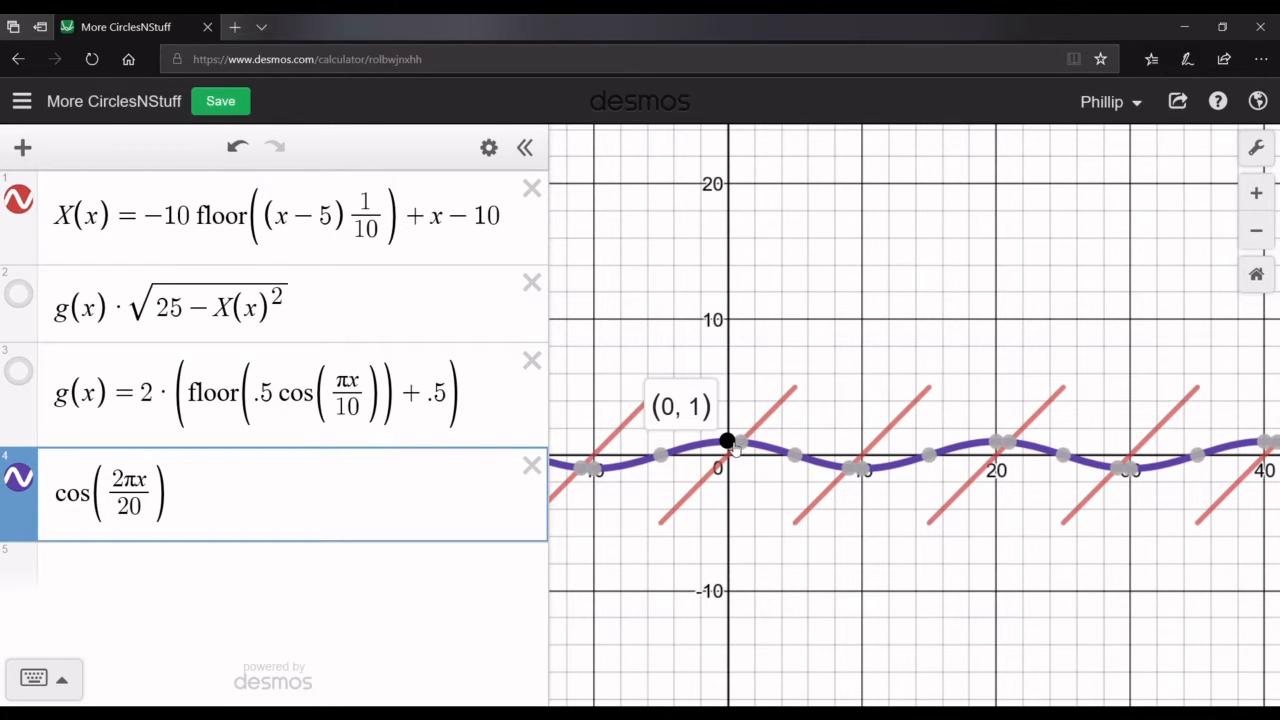
left_click(995, 441)
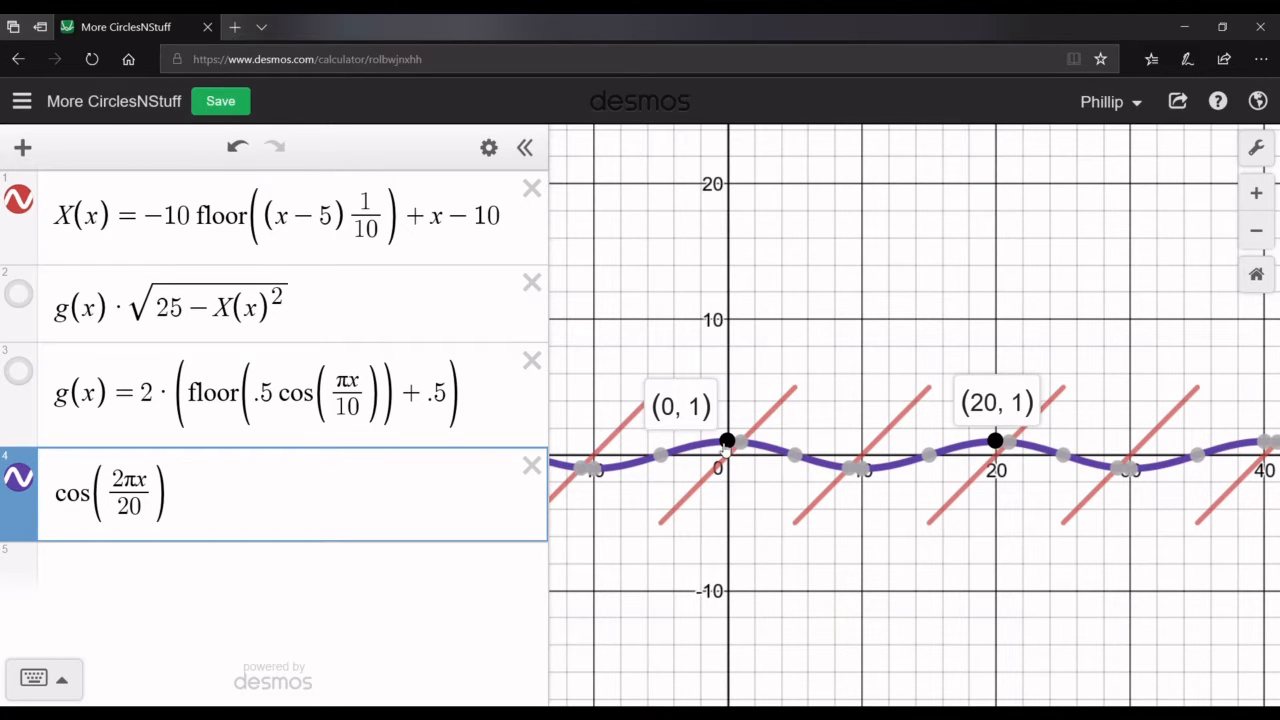
left_click(847, 355)
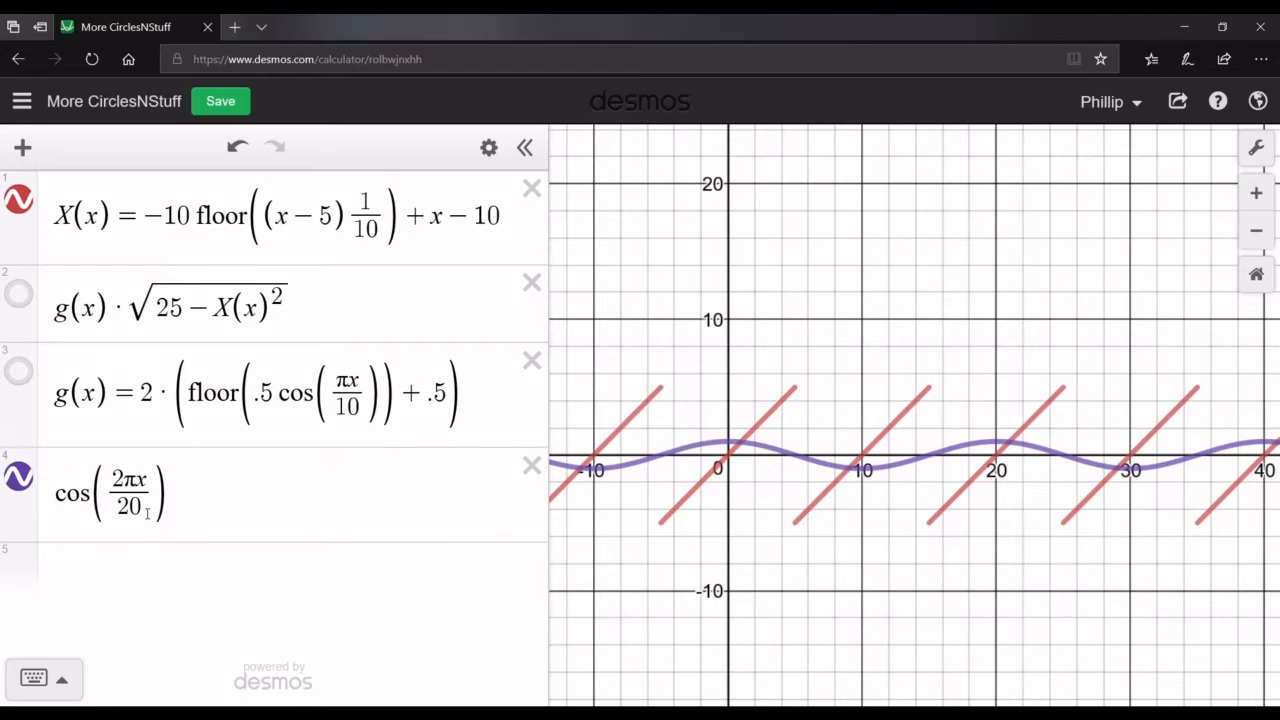
Simplify the cosine's argument in the fourth expression to πx/10 and check the curve at the origin
left_click(124, 482)
key("BackSpace")
key("Down")
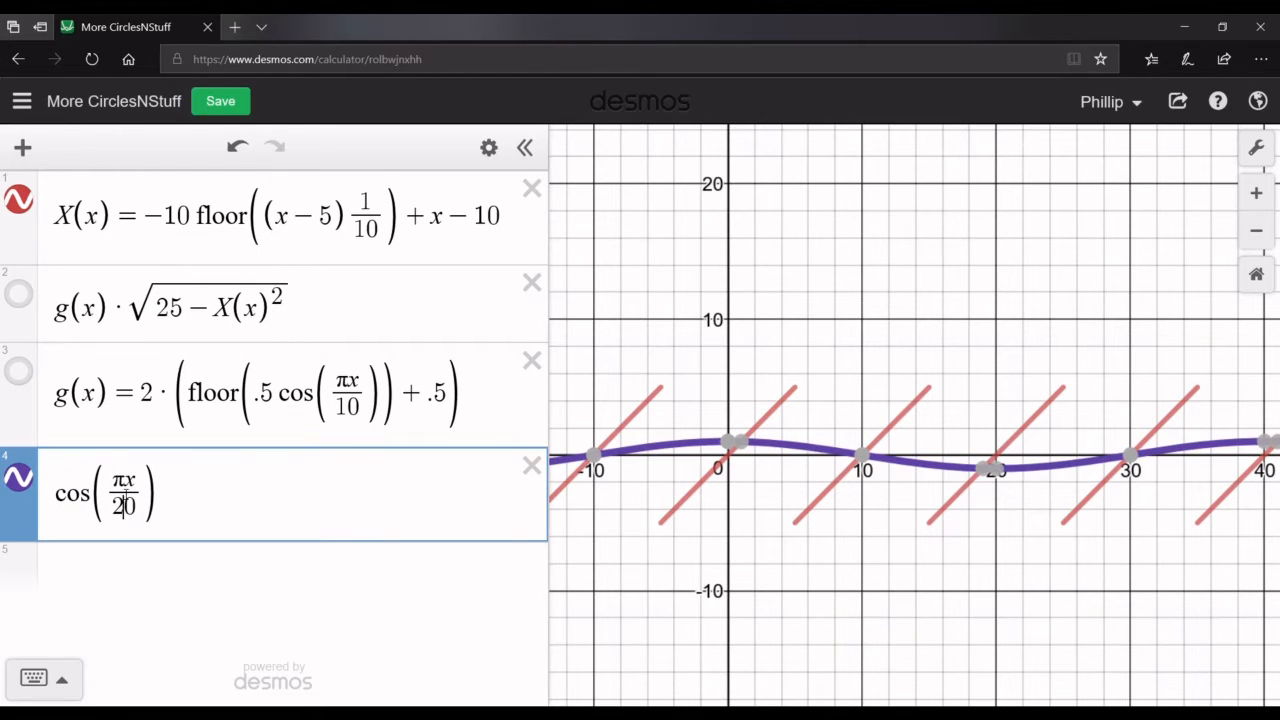
key("BackSpace")
type("1")
left_click(811, 292)
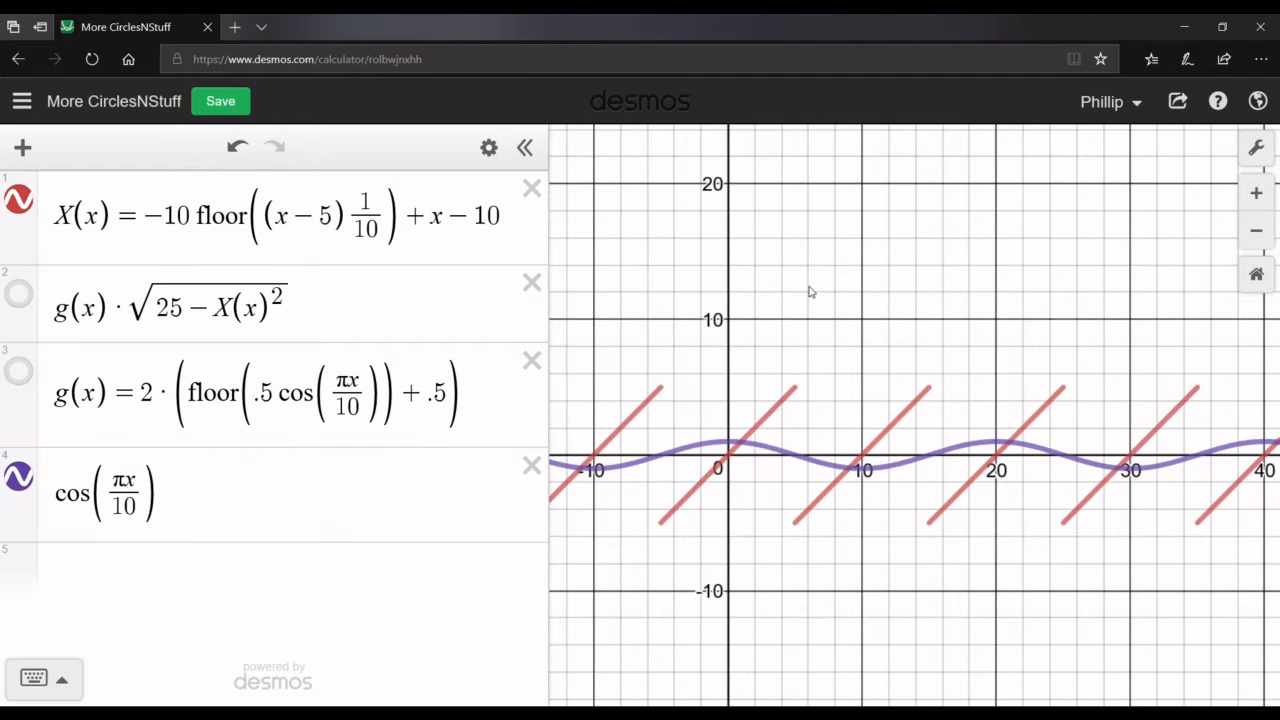
left_click(731, 447)
left_click(769, 337)
Wrap the cosine in a floor function, making floor(cos(πx/10)), and inspect its flat segments and the isolated point above the origin
scroll(791, 514, "up", 3)
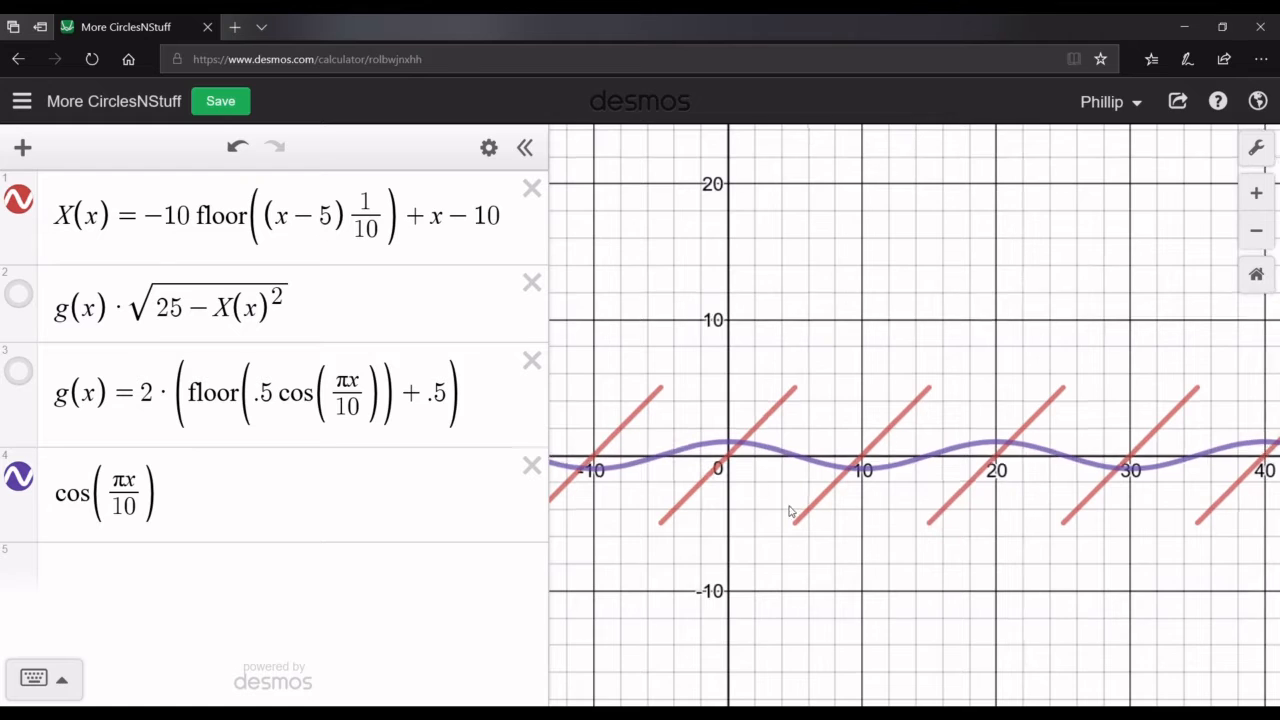
left_click_drag(763, 500, 808, 506)
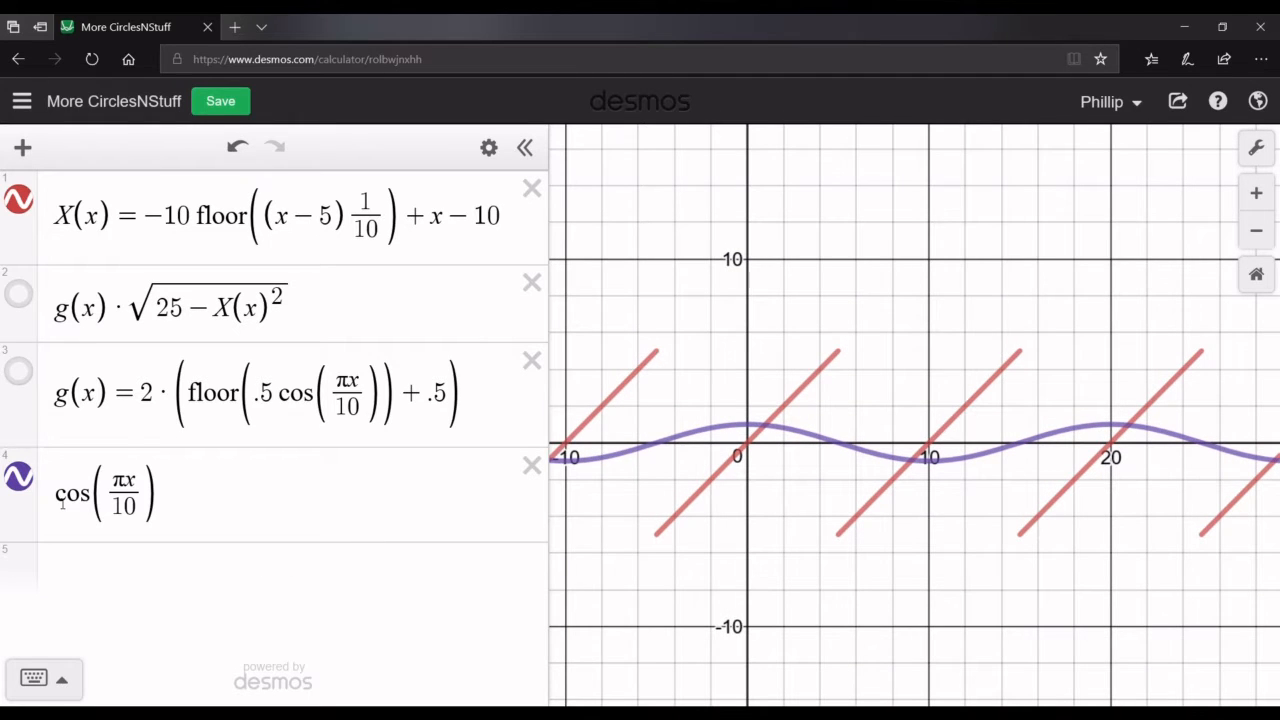
left_click(58, 498)
type("floor ")
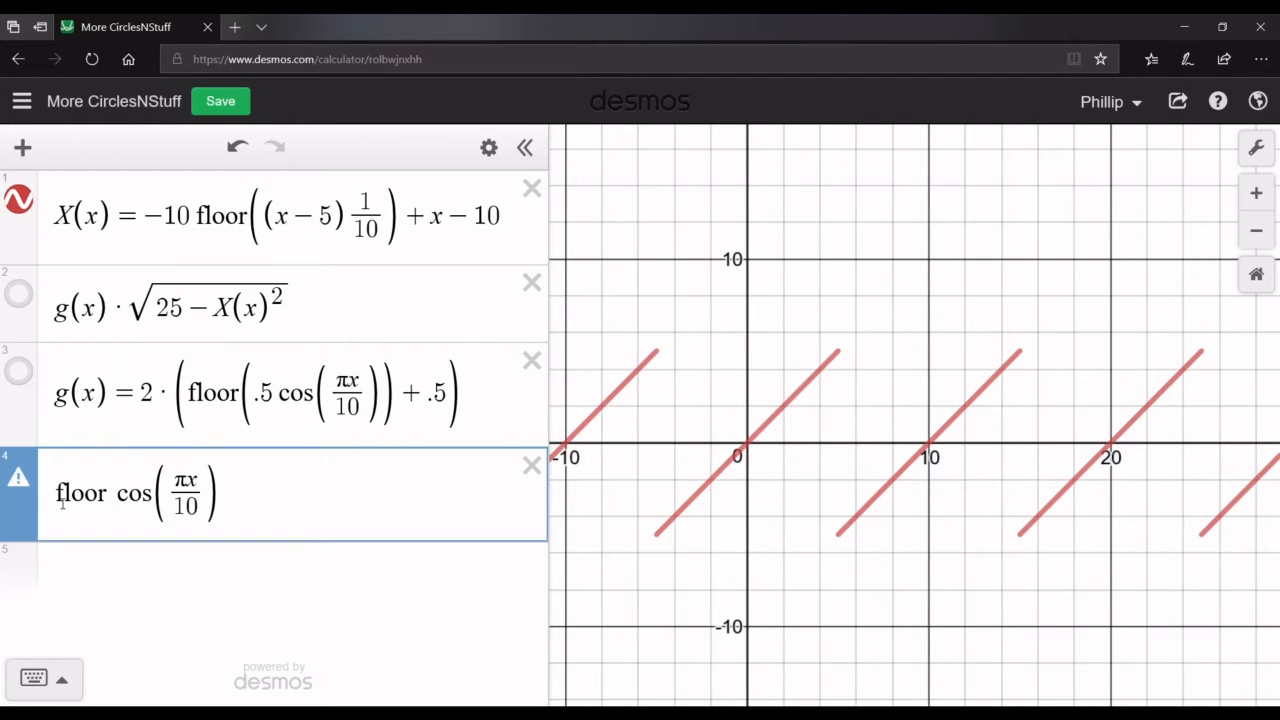
type("(")
left_click(756, 245)
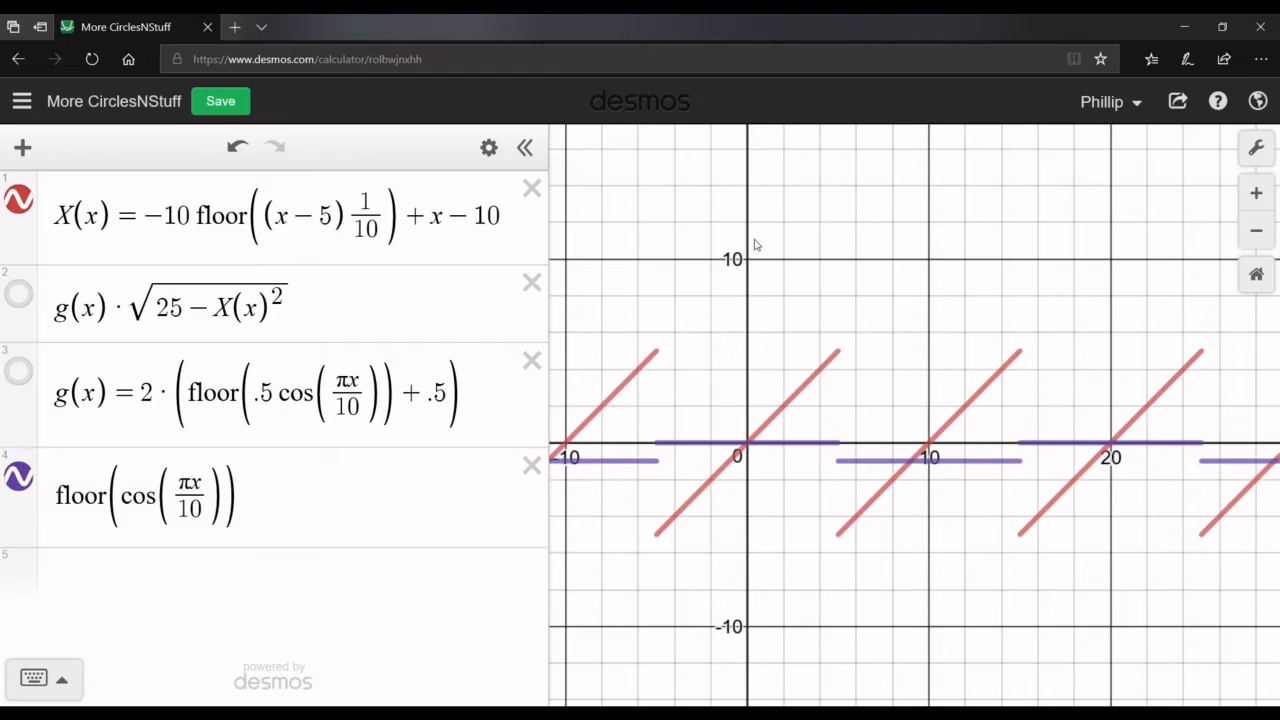
left_click(674, 446)
left_click_drag(674, 446, 845, 455)
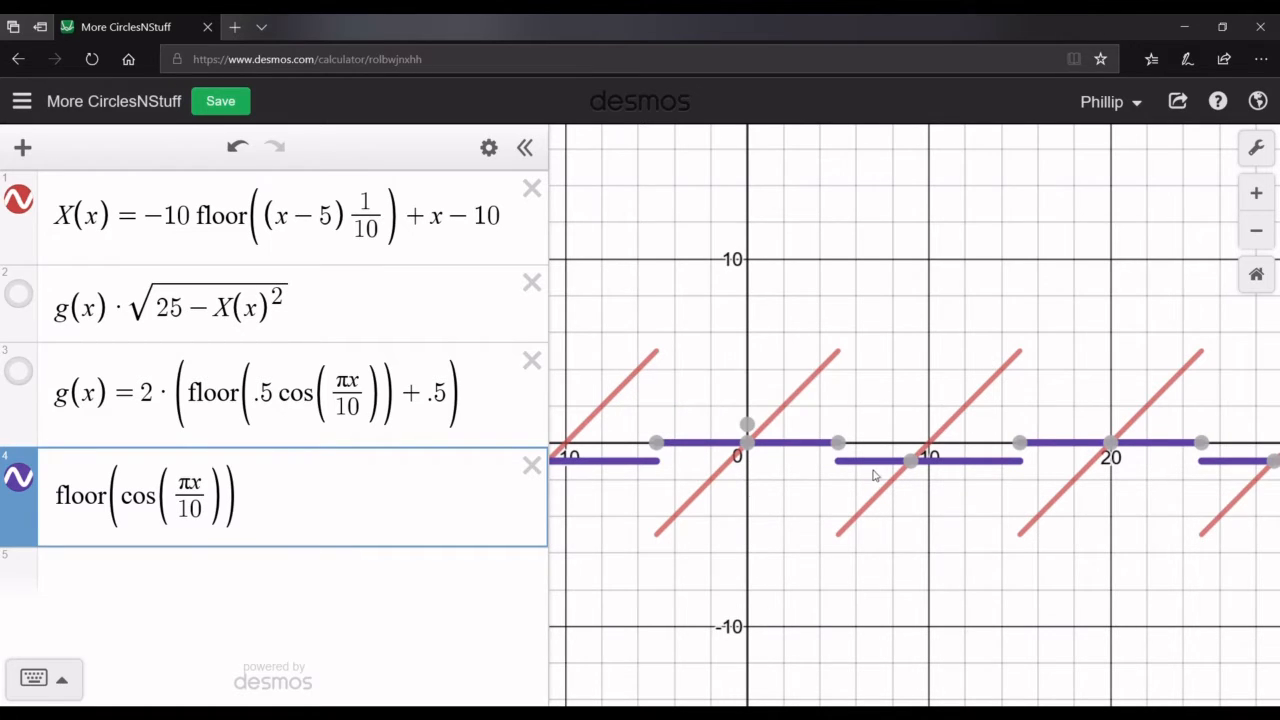
left_click(748, 426)
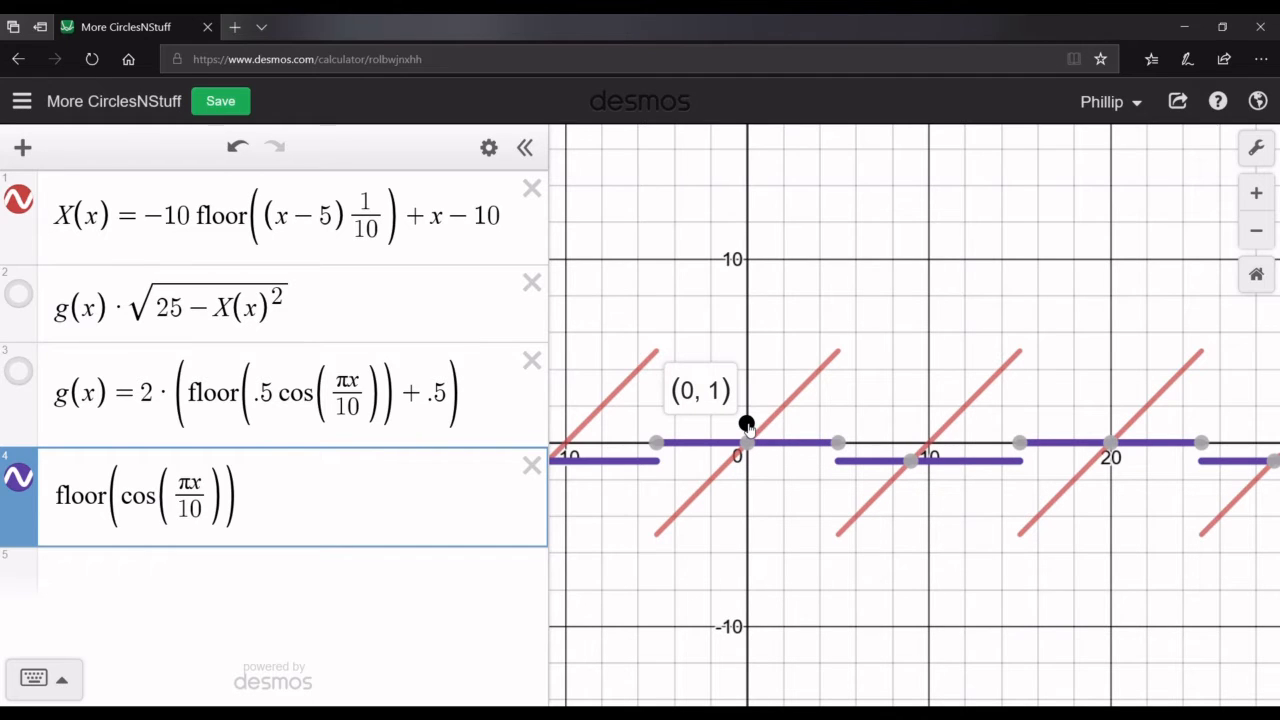
Multiply the cosine inside the floor function of the fourth expression by .5
left_click(121, 504)
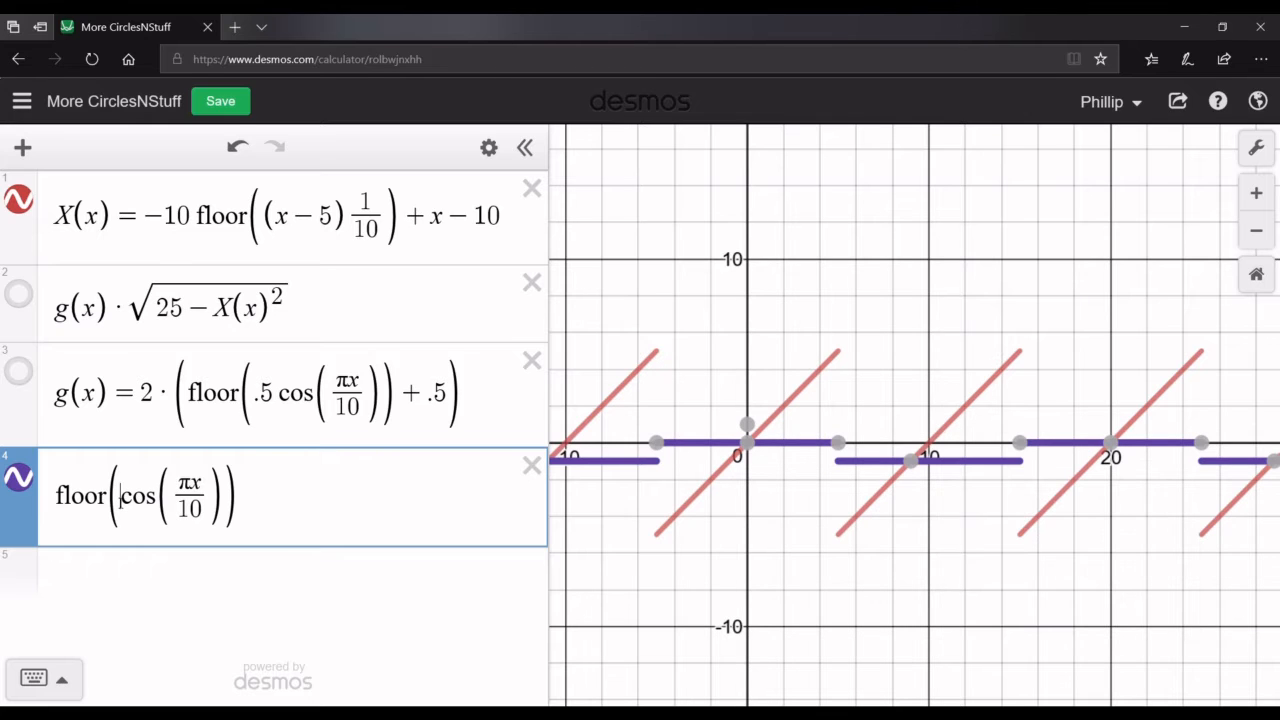
type(".5")
left_click(742, 412)
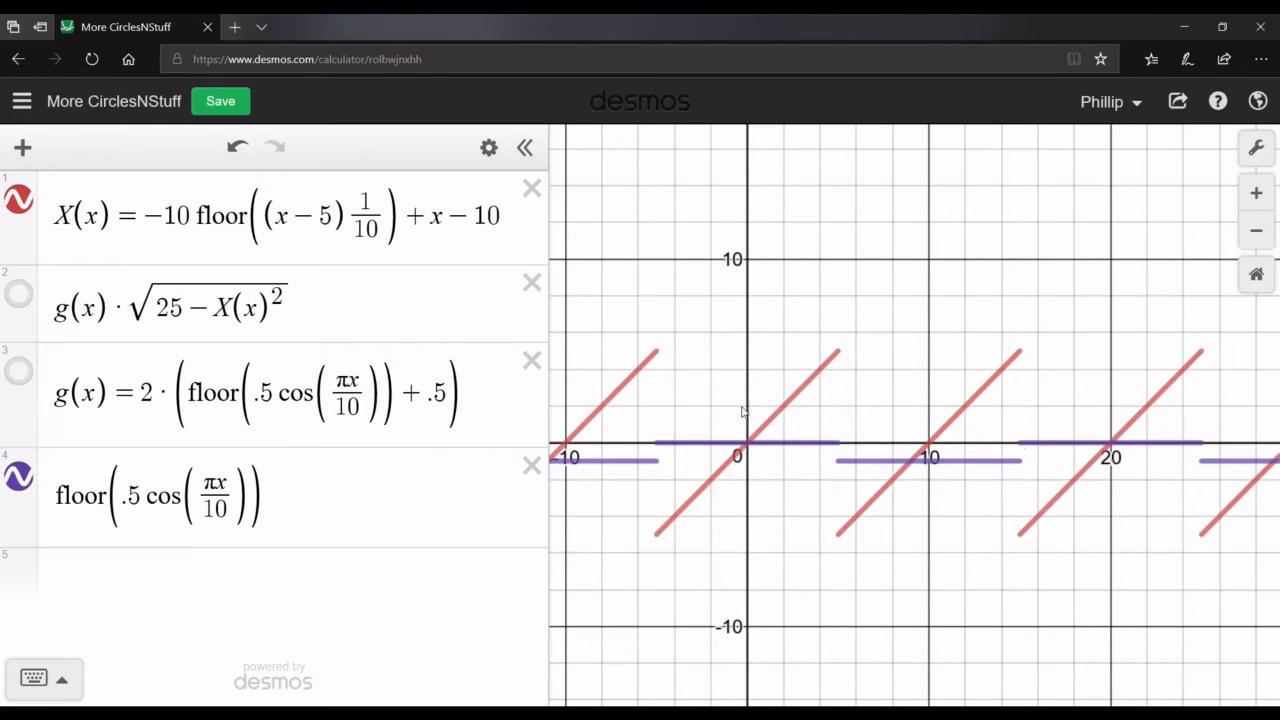
Remove the floor function from the fourth expression, leaving .5cos(πx/10)
left_click_drag(116, 498, 43, 509)
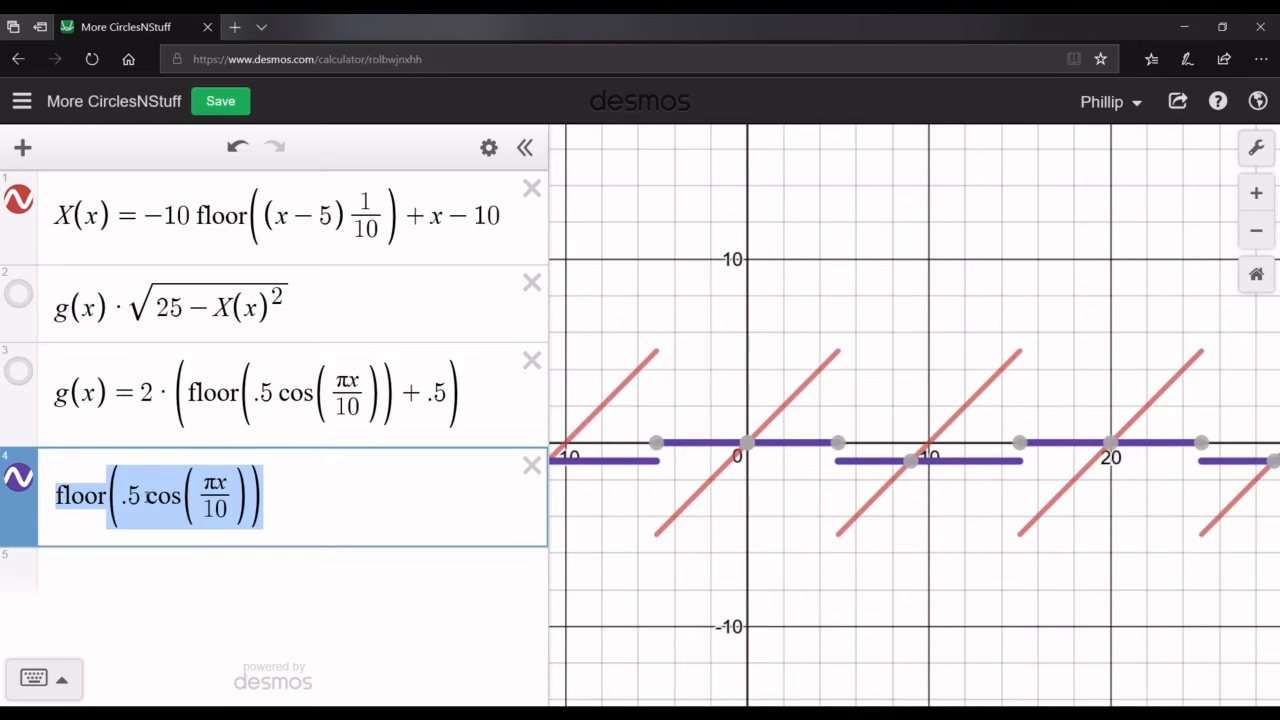
left_click(124, 497)
key("BackSpace")
key("BackSpace")
key("BackSpace")
key("BackSpace")
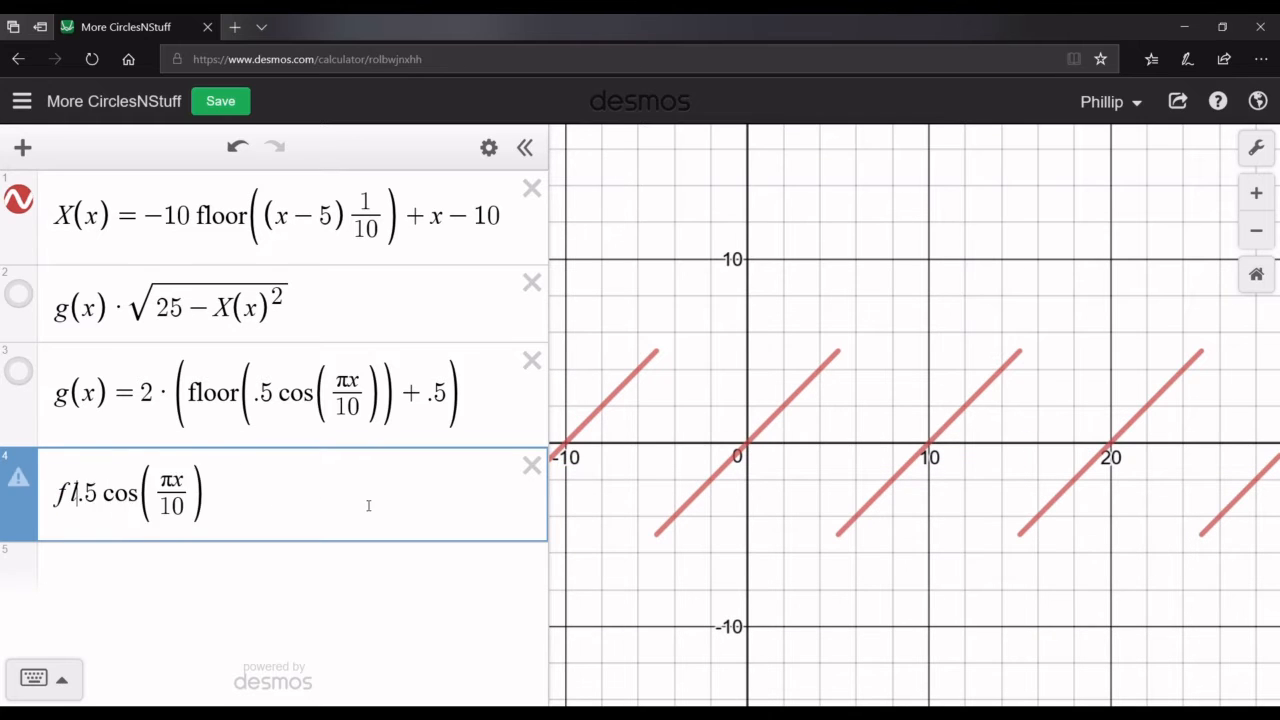
key("BackSpace")
key("BackSpace")
Examine the peak height of the .5cos(πx/10) curve close to the origin
left_click(790, 480)
scroll(752, 440, "up", 5)
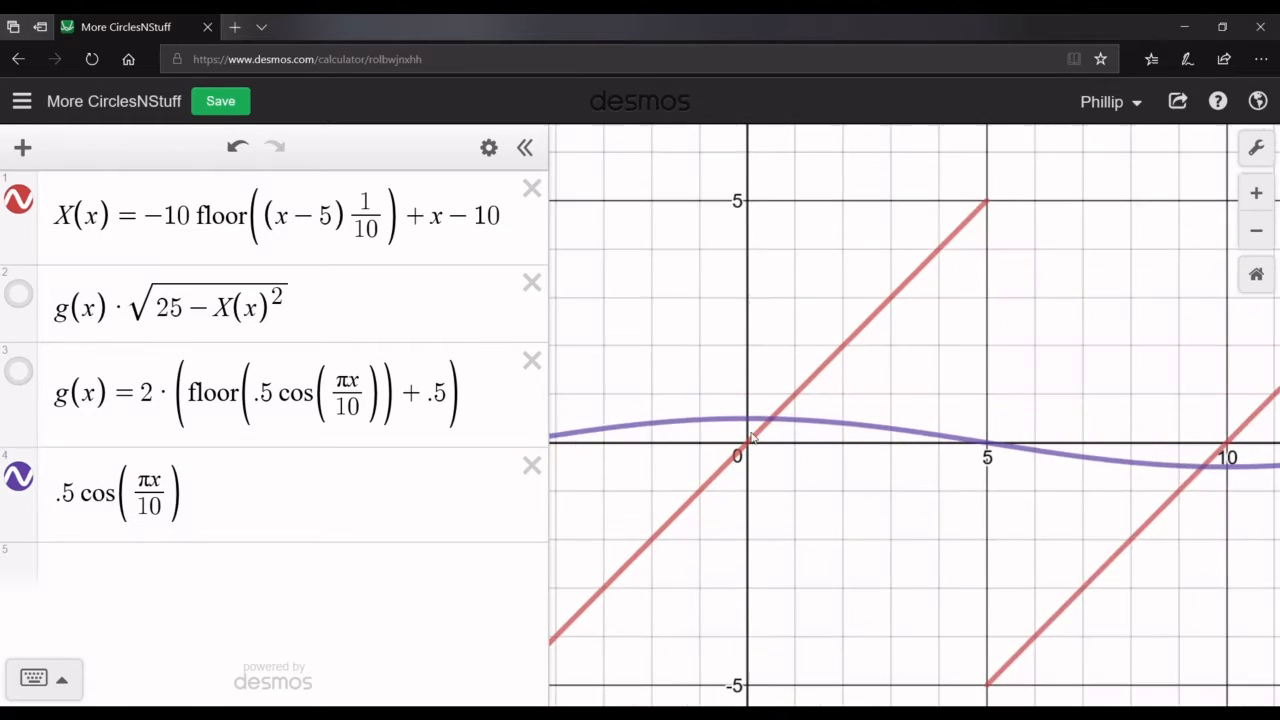
left_click(757, 420)
scroll(760, 410, "up", 8)
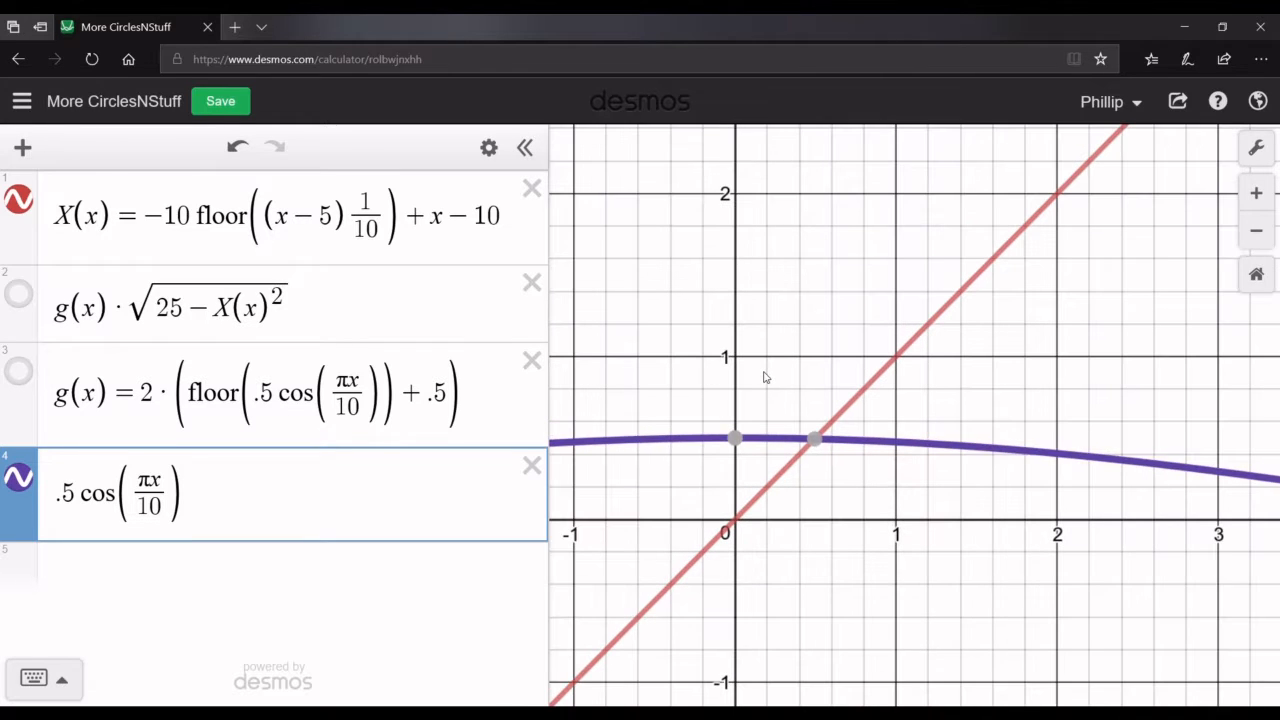
left_click_drag(764, 377, 780, 371)
left_click(773, 438)
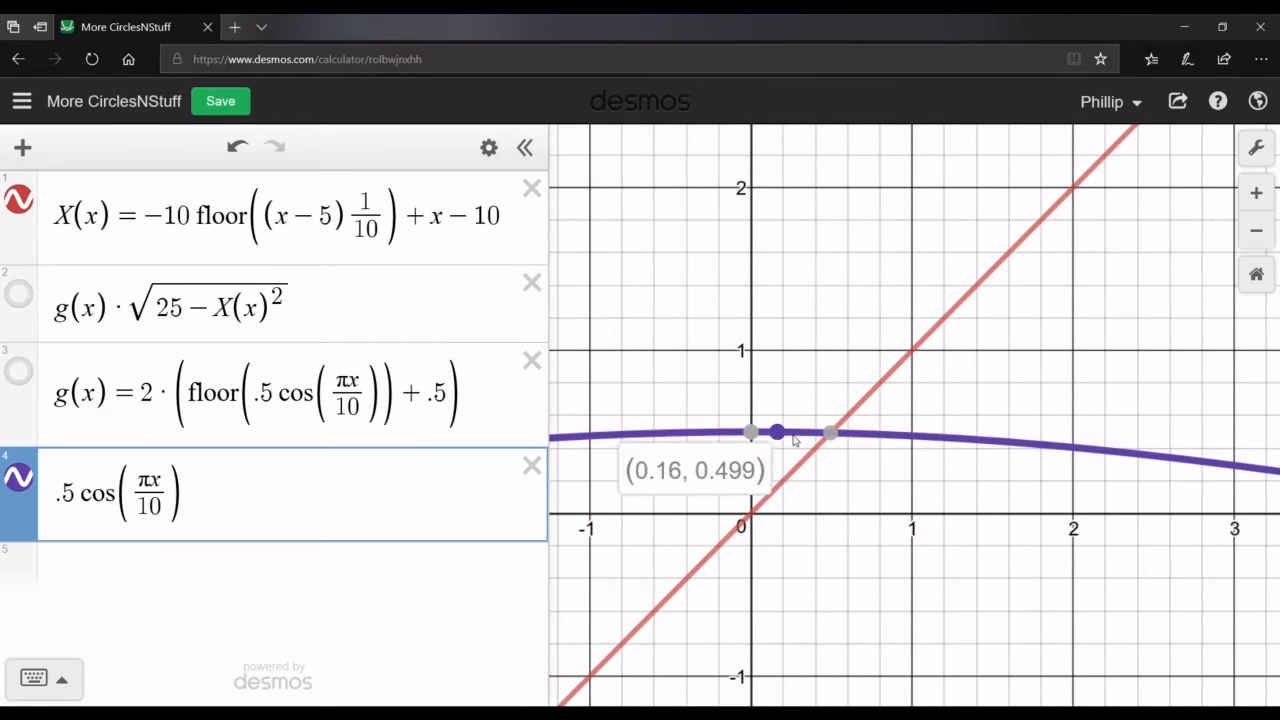
Wrap .5cos(πx/10) in the floor function again and inspect its flat segments between x = −5 and 10
left_click(77, 503)
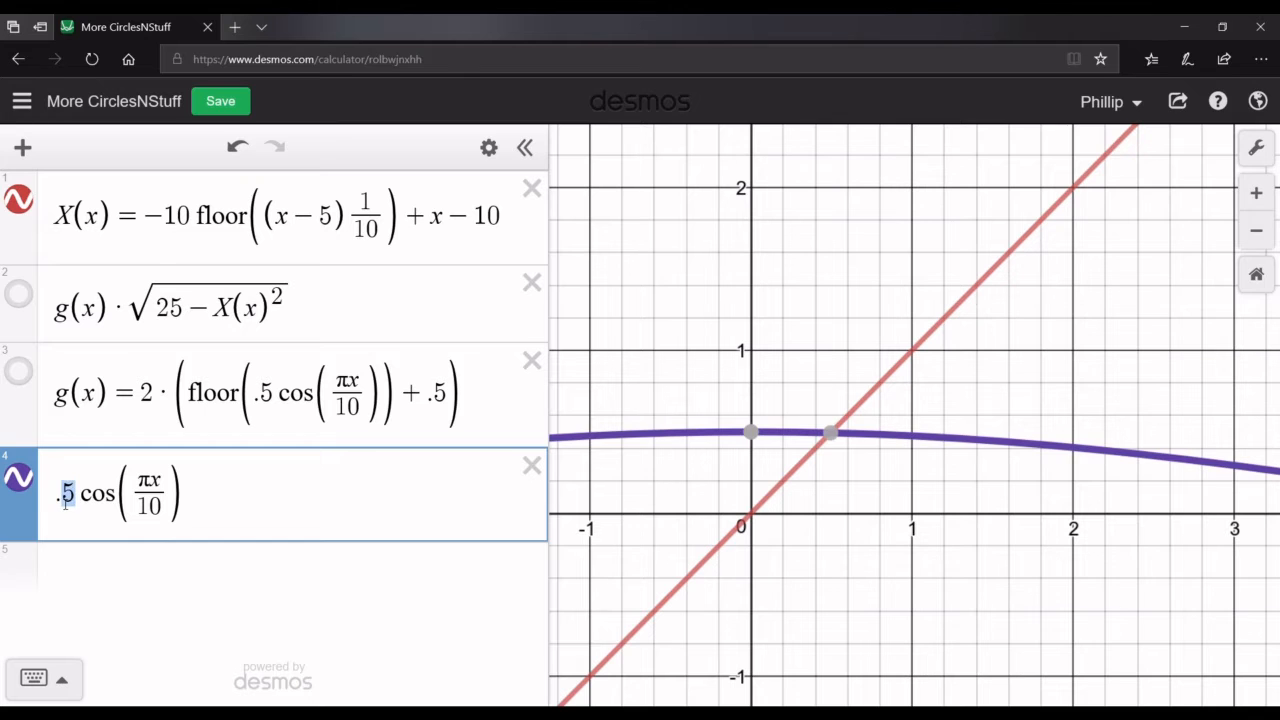
left_click(57, 496)
type("floor(")
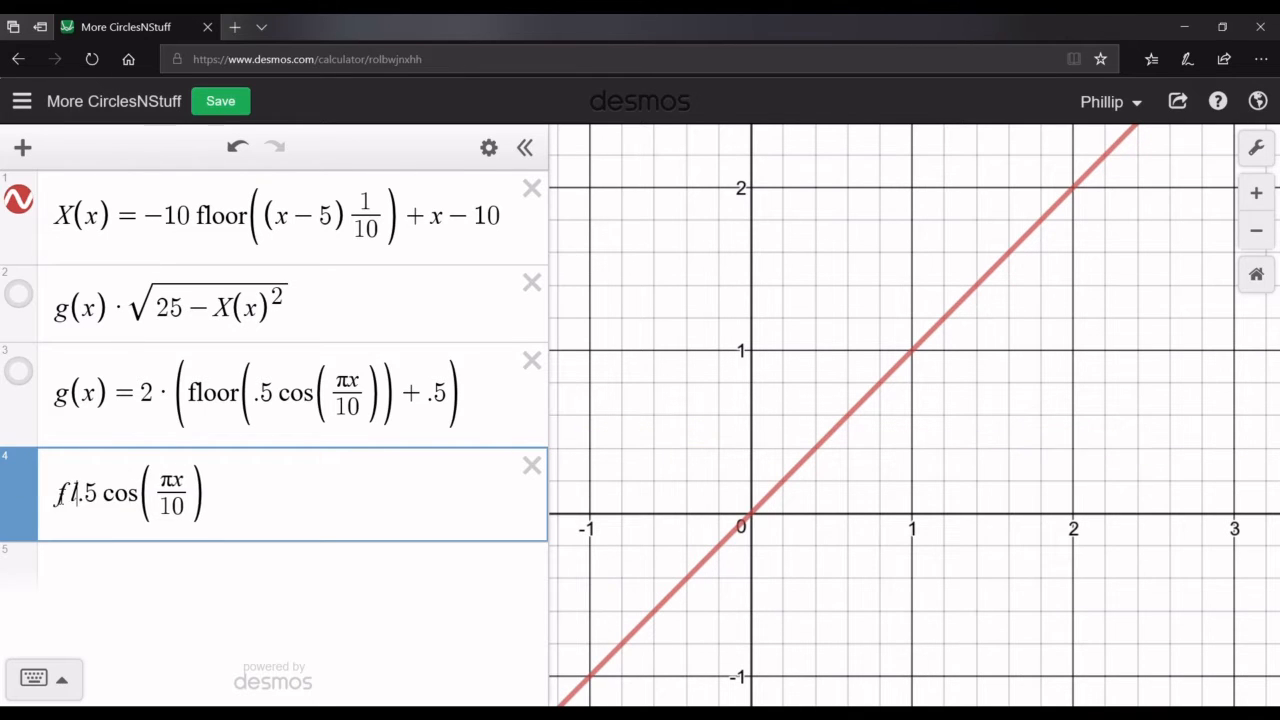
scroll(892, 280, "down", 6)
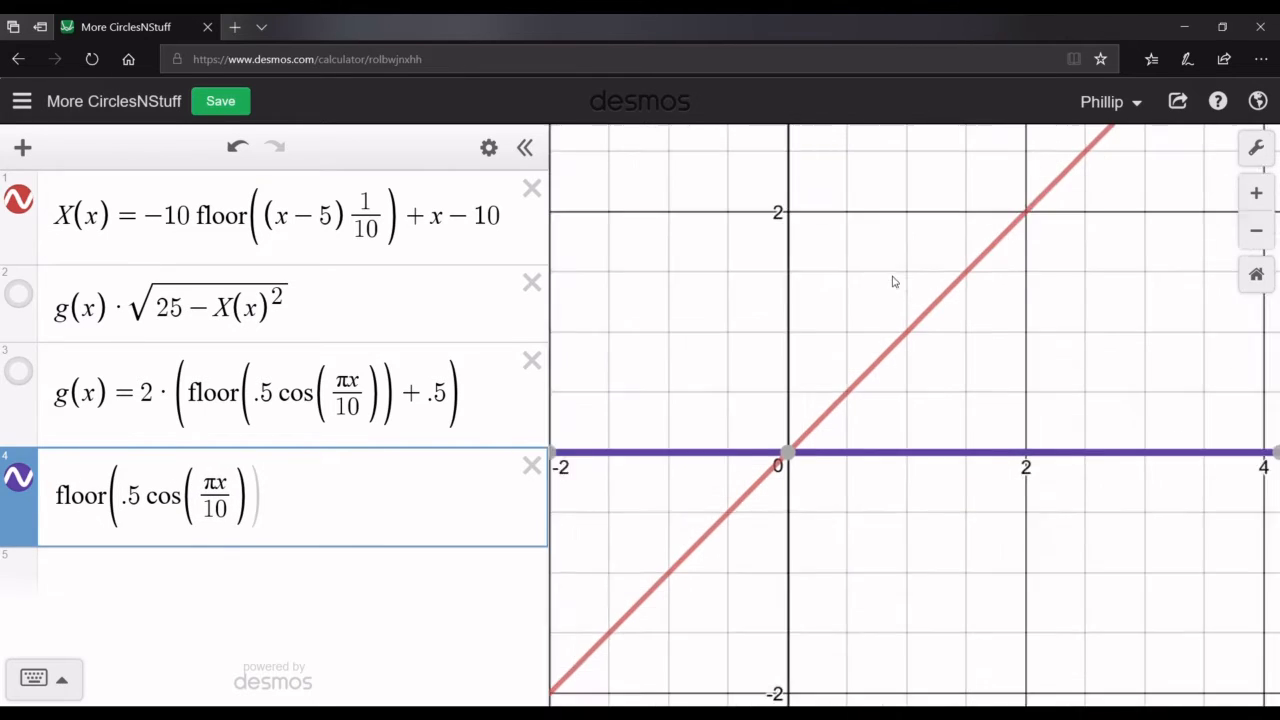
left_click(916, 403)
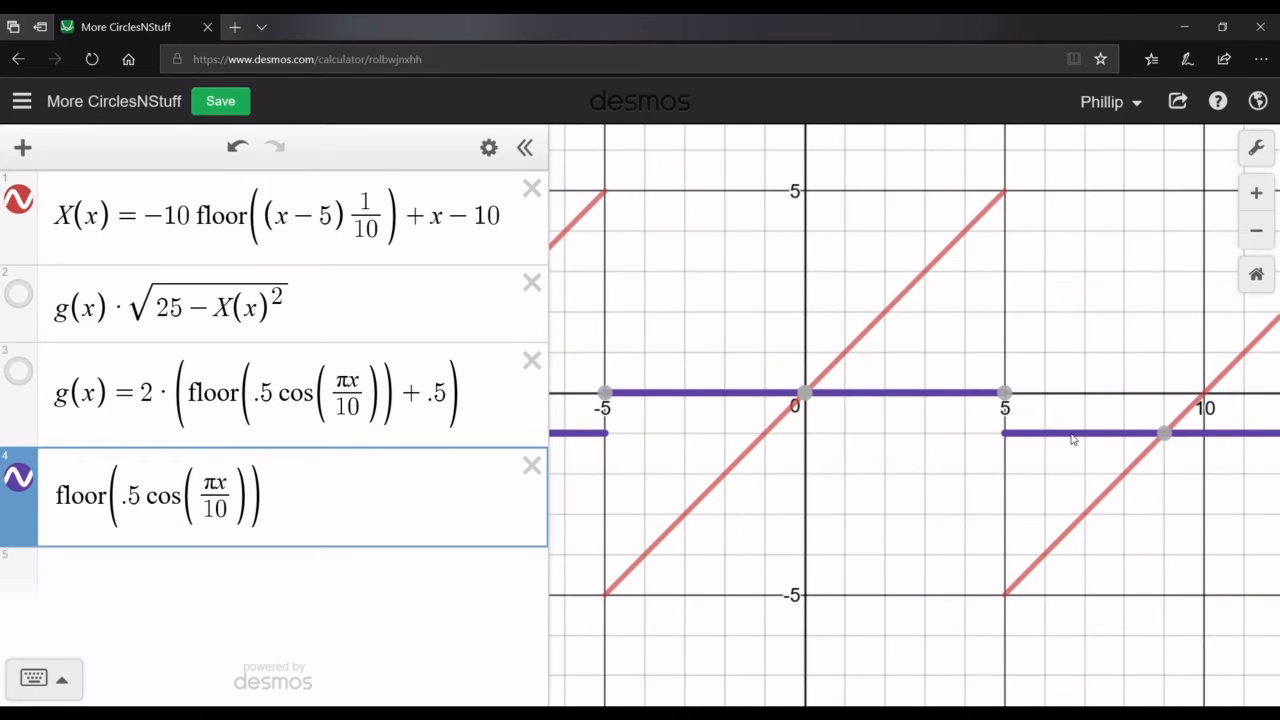
left_click_drag(1071, 434, 1094, 436)
scroll(1009, 483, "down", 2)
left_click(280, 472)
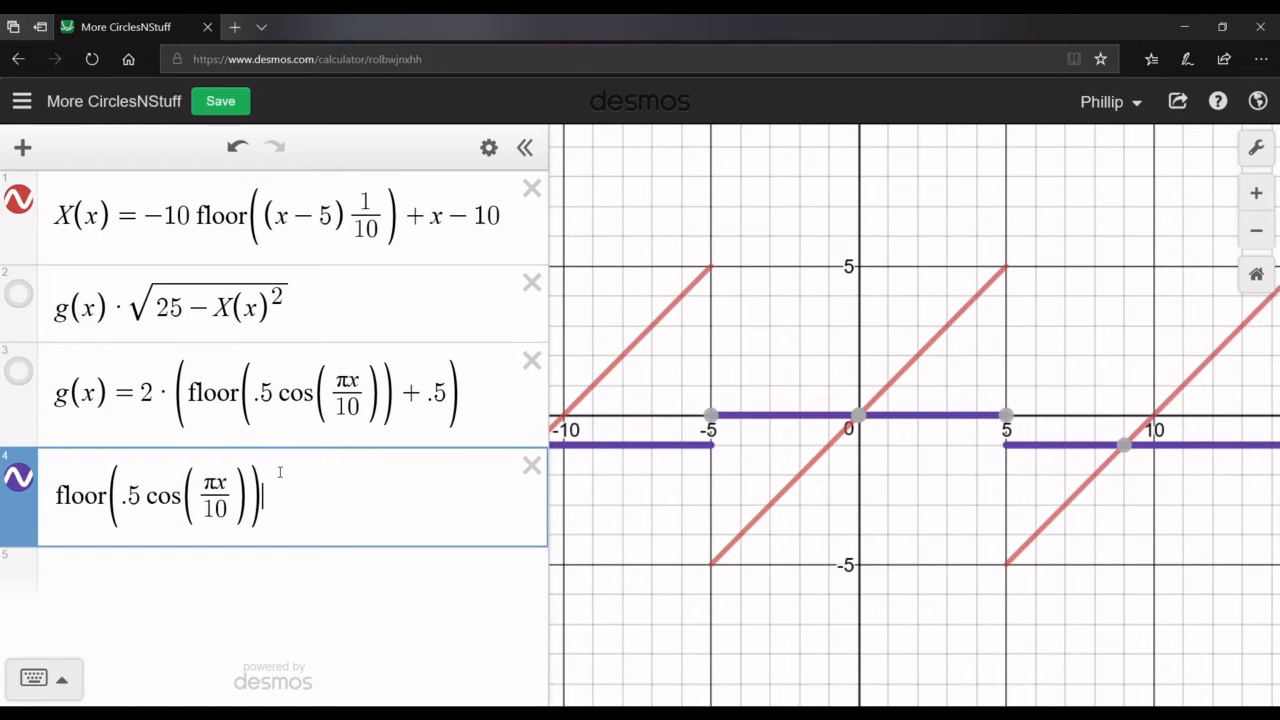
type("+")
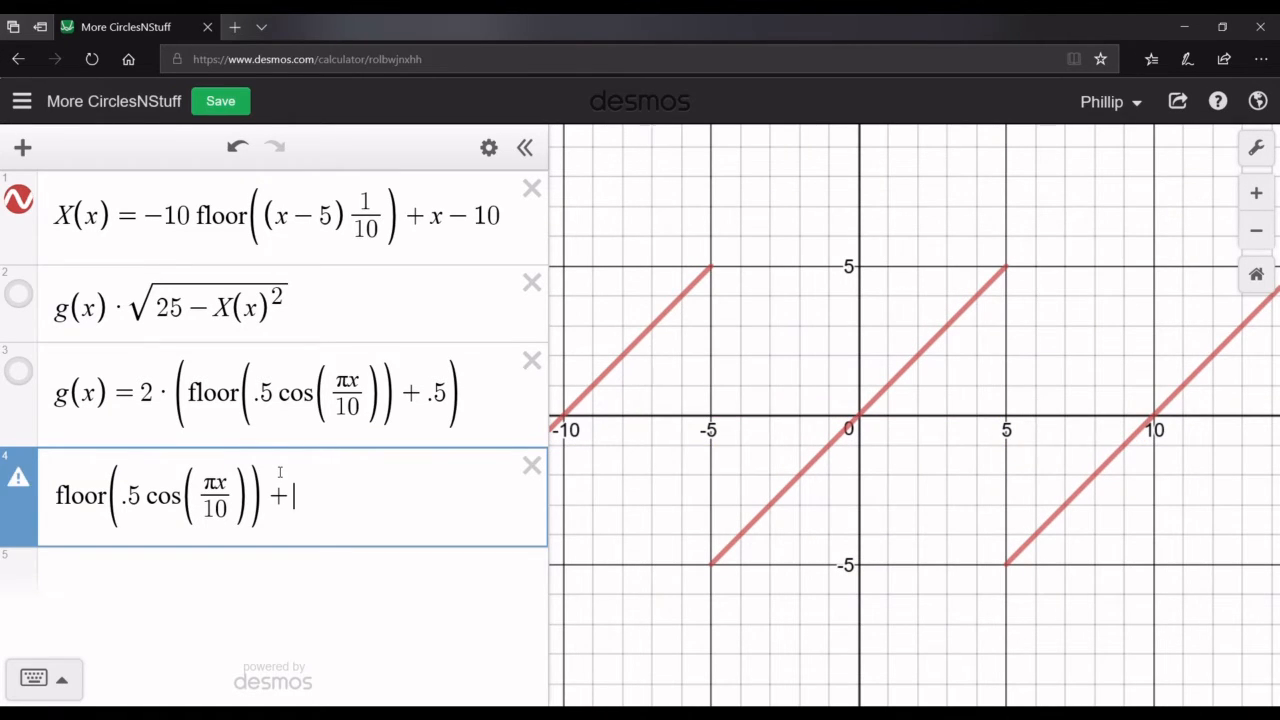
key("BackSpace")
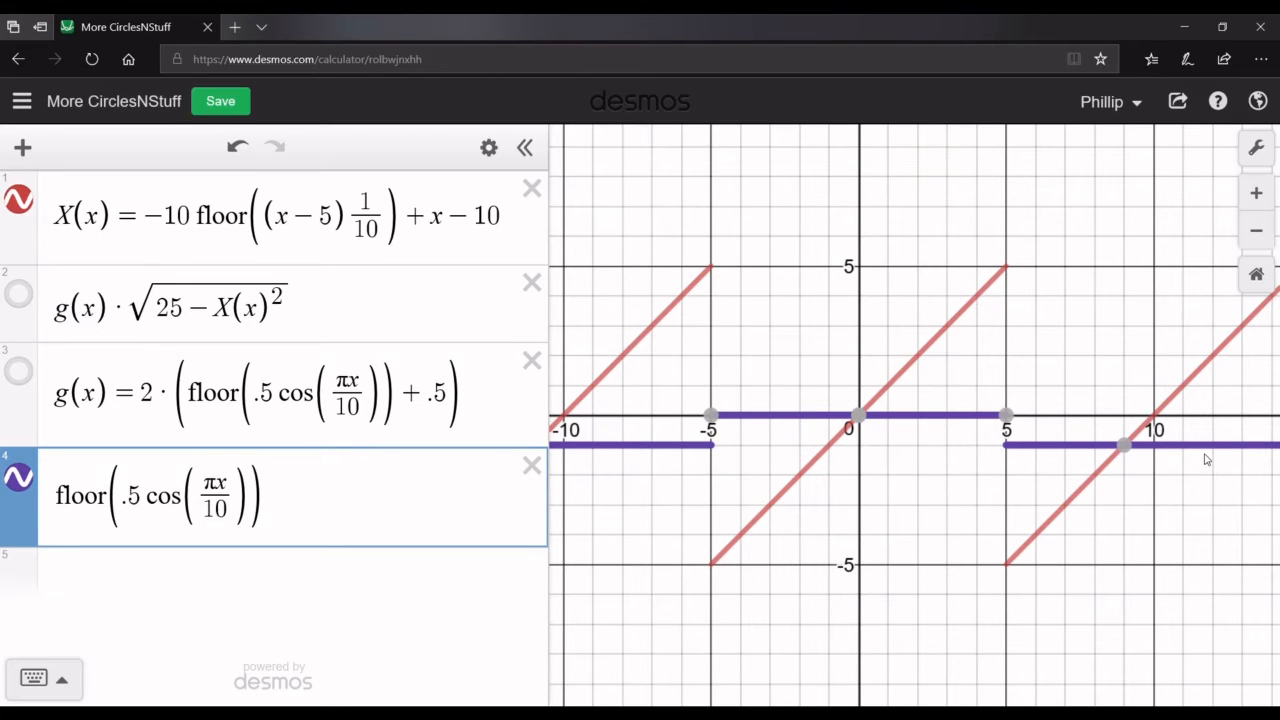
Add .5 to the floor function in the fourth expression and inspect its shifted flat segments around the x-axis
mouse_move(1187, 458)
left_click_drag(1187, 458, 1056, 523)
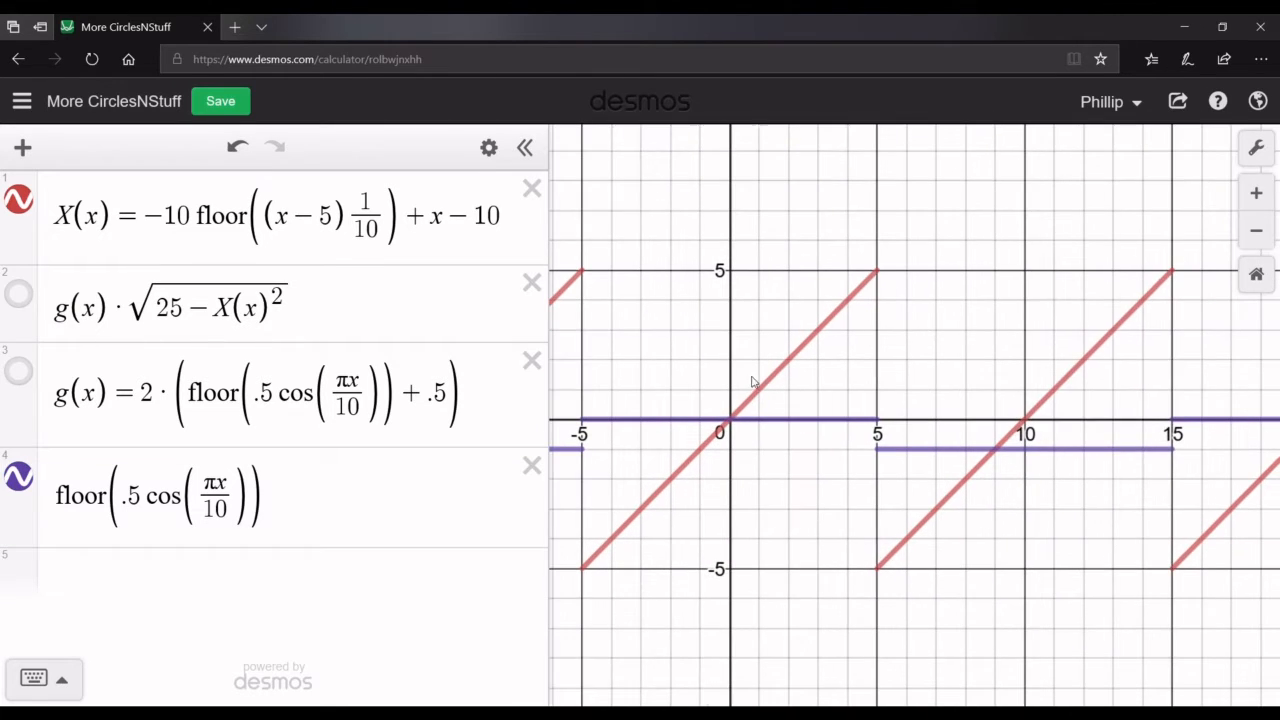
left_click(380, 511)
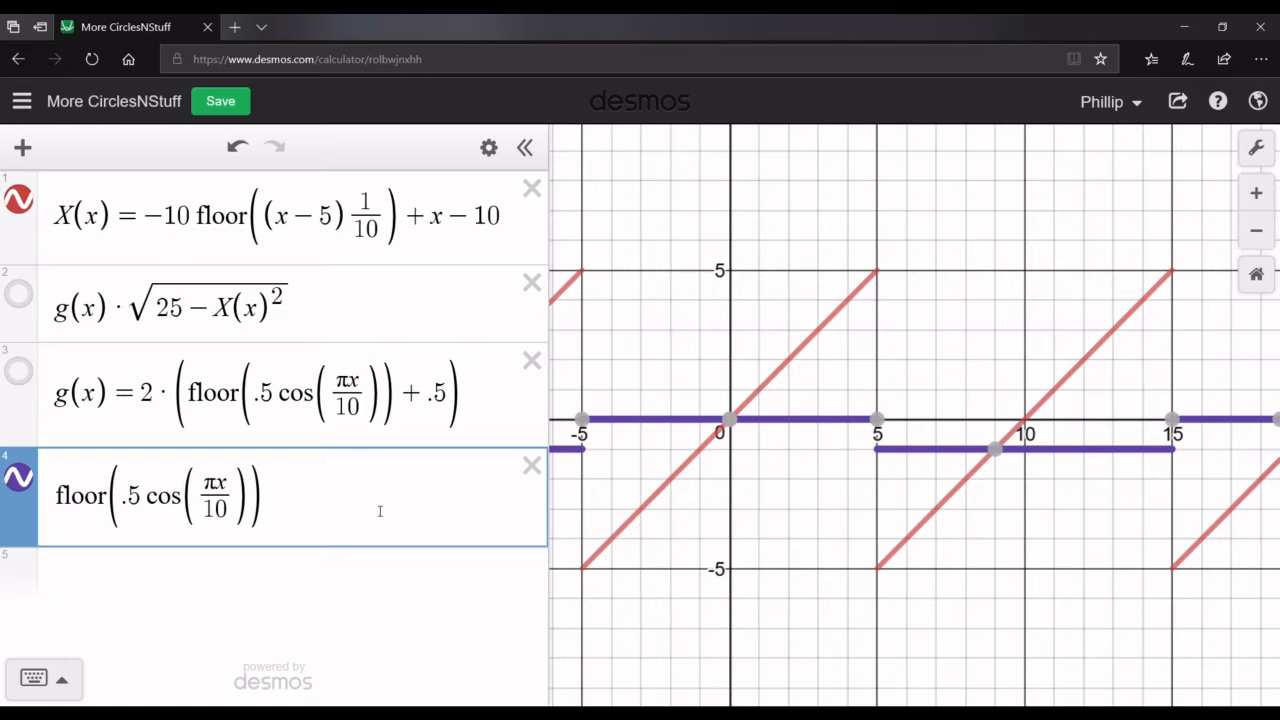
type("+.5")
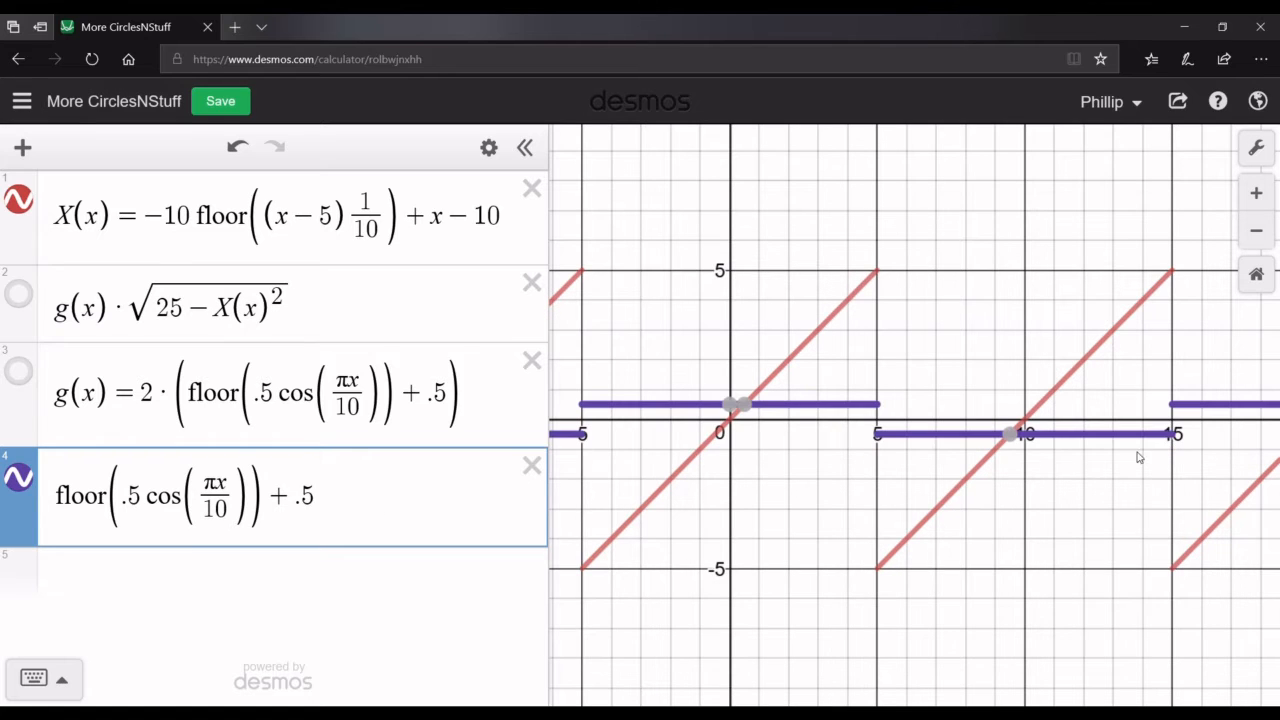
left_click(996, 467)
mouse_move(846, 405)
left_mouse_down()
mouse_move(788, 405)
mouse_move(830, 405)
left_mouse_up()
left_click(944, 440)
Multiply the whole fourth expression by 2, giving 2(floor(.5cos(πx/10))+.5), and check its flat segments over several periods
type("2(")
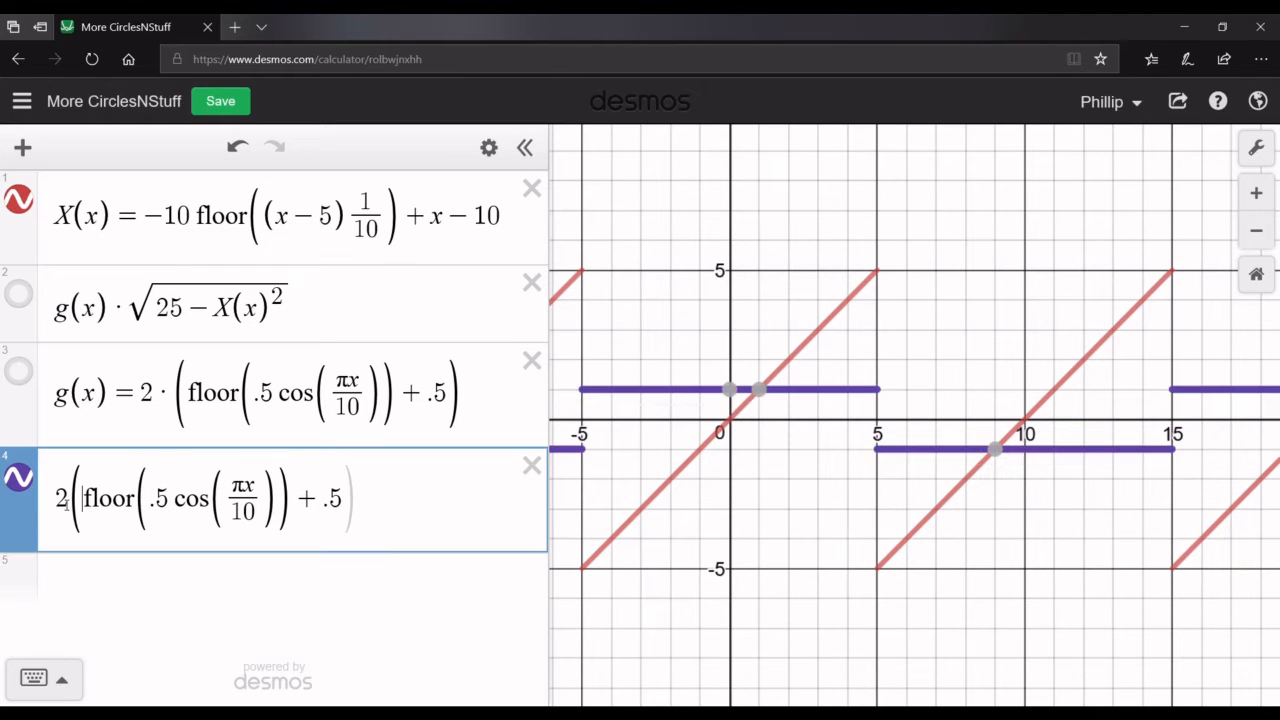
left_click_drag(836, 389, 822, 389)
left_click(916, 452)
scroll(920, 460, "down", 4)
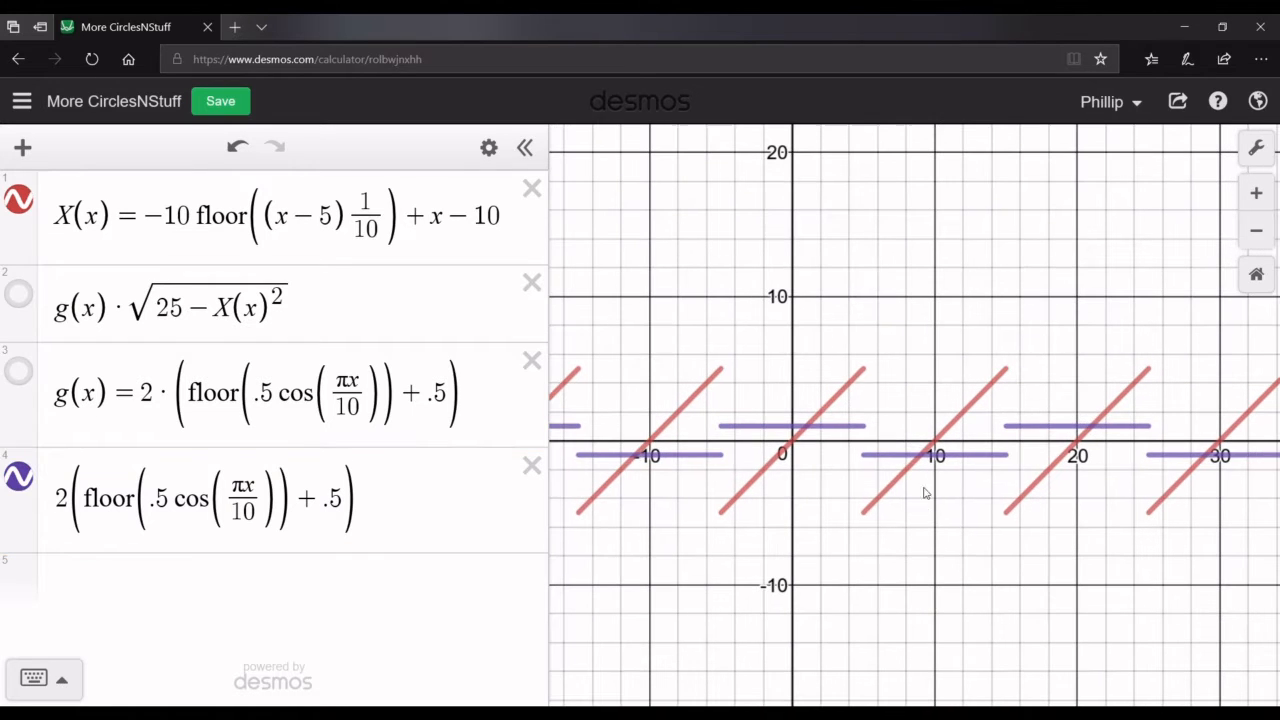
left_click(912, 468)
left_click(935, 469)
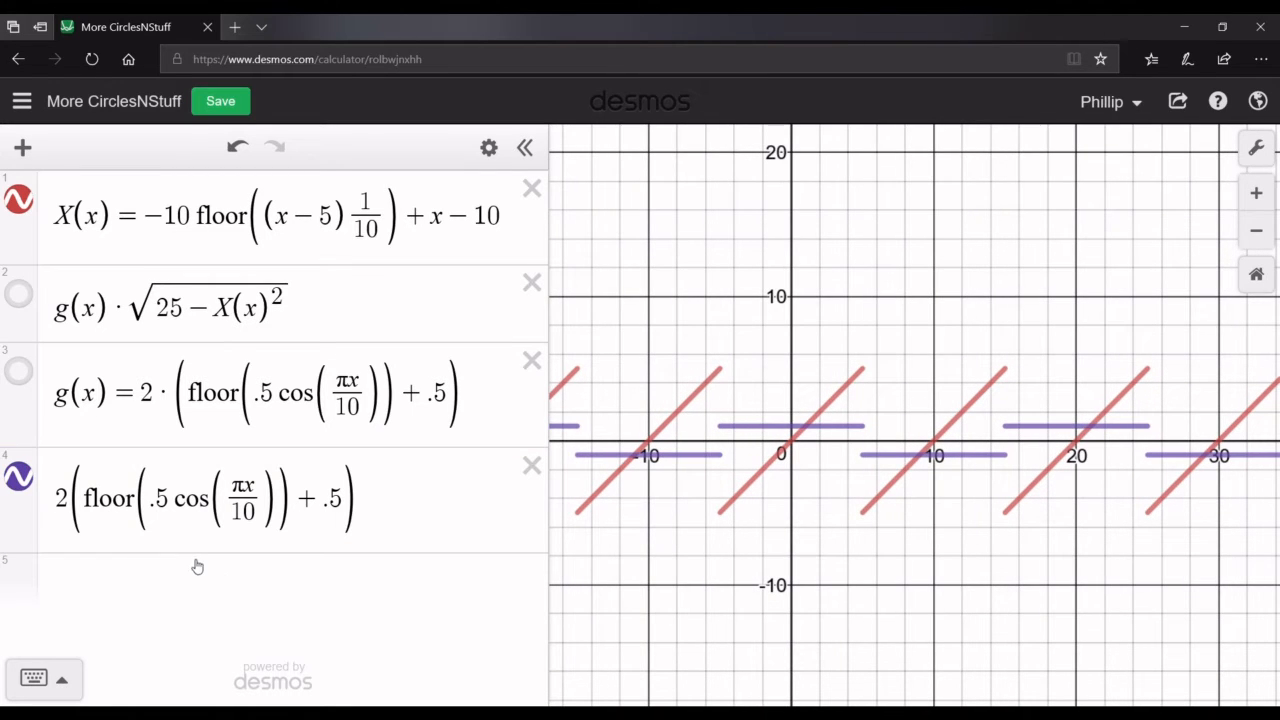
Graph √(25−X(x)^2) as a new fifth expression
left_click(255, 567)
type("sqrt25-")
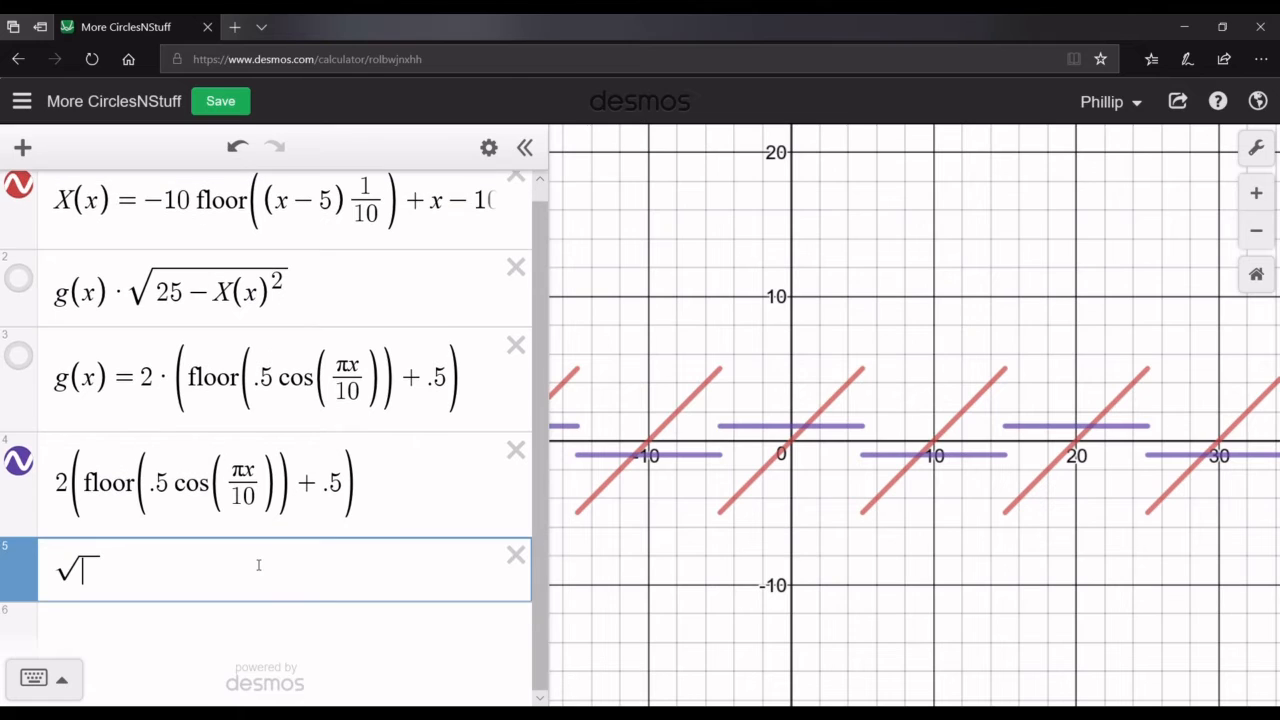
type("X(x)^2")
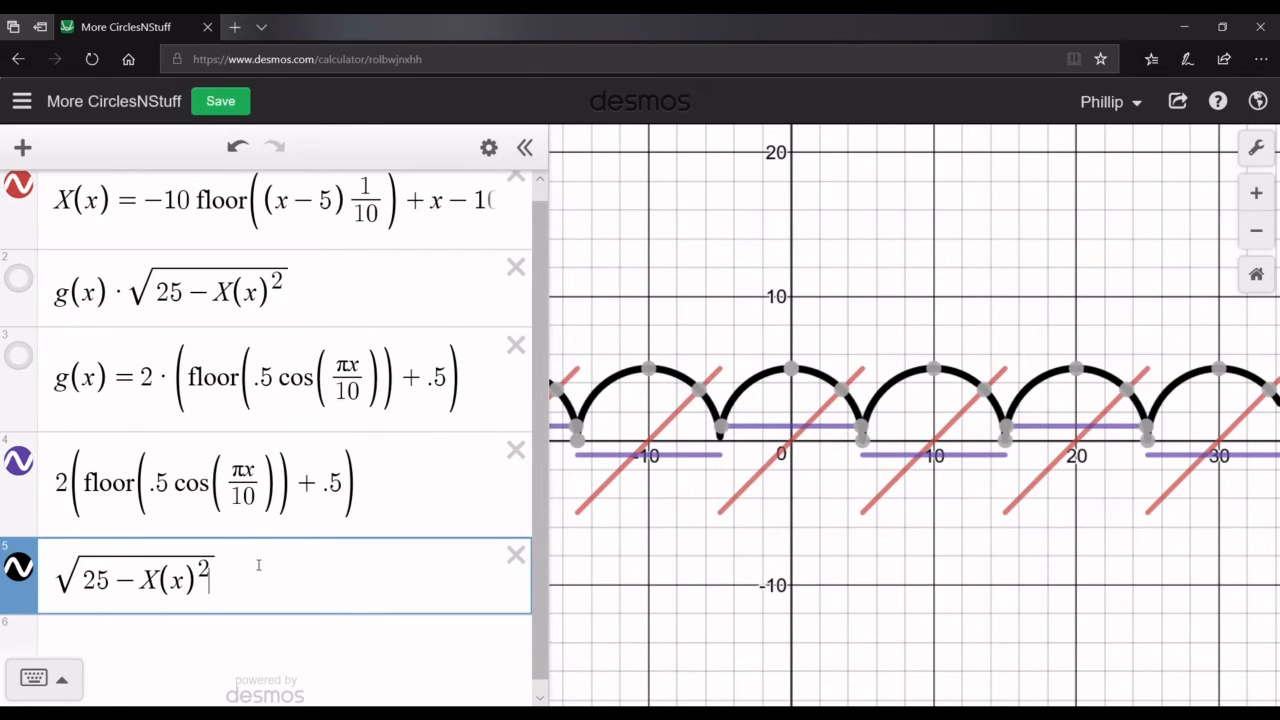
left_click_drag(969, 583, 943, 587)
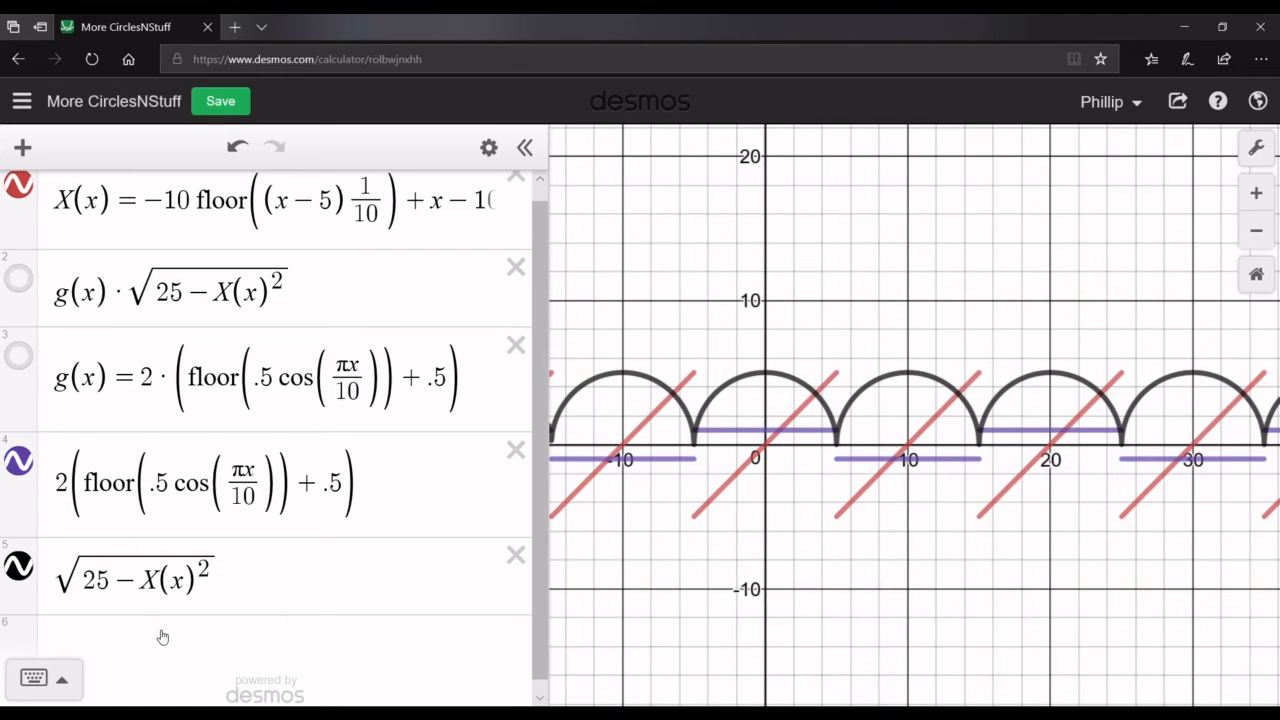
Multiply the square root in the fifth expression by g(x) and trace the resulting curve
left_click(57, 590)
type("g(x)")
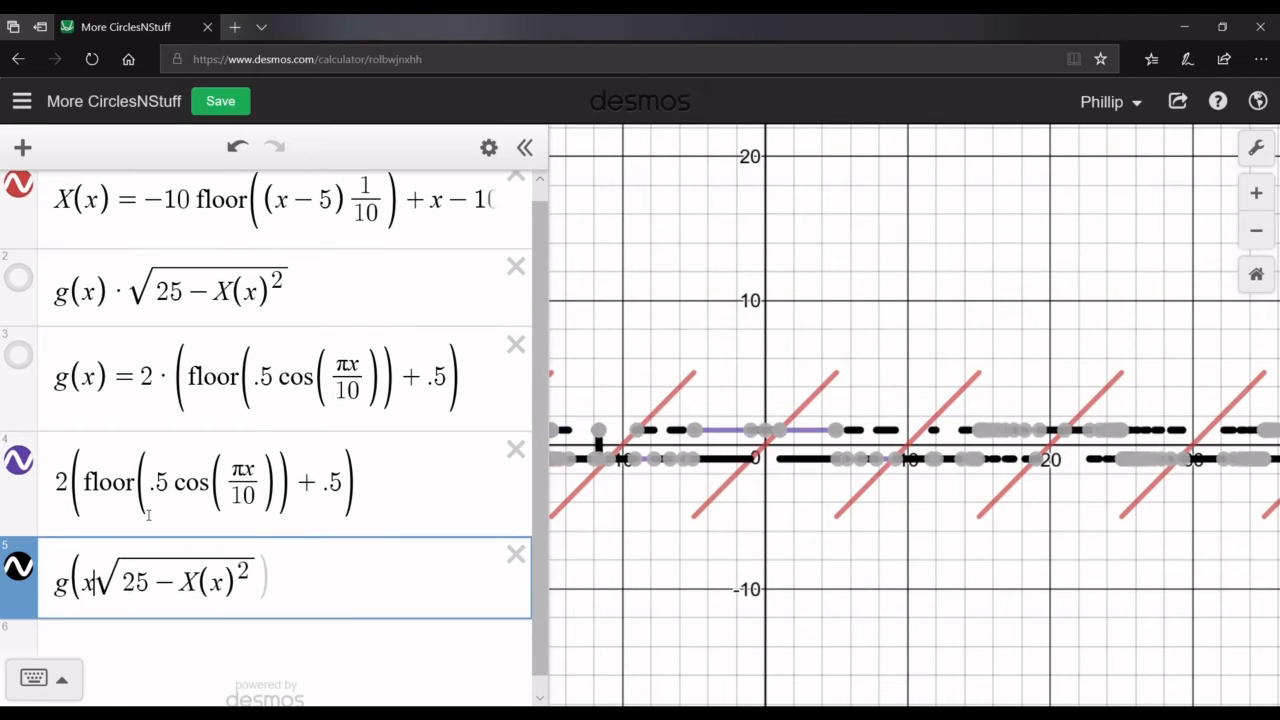
type("*")
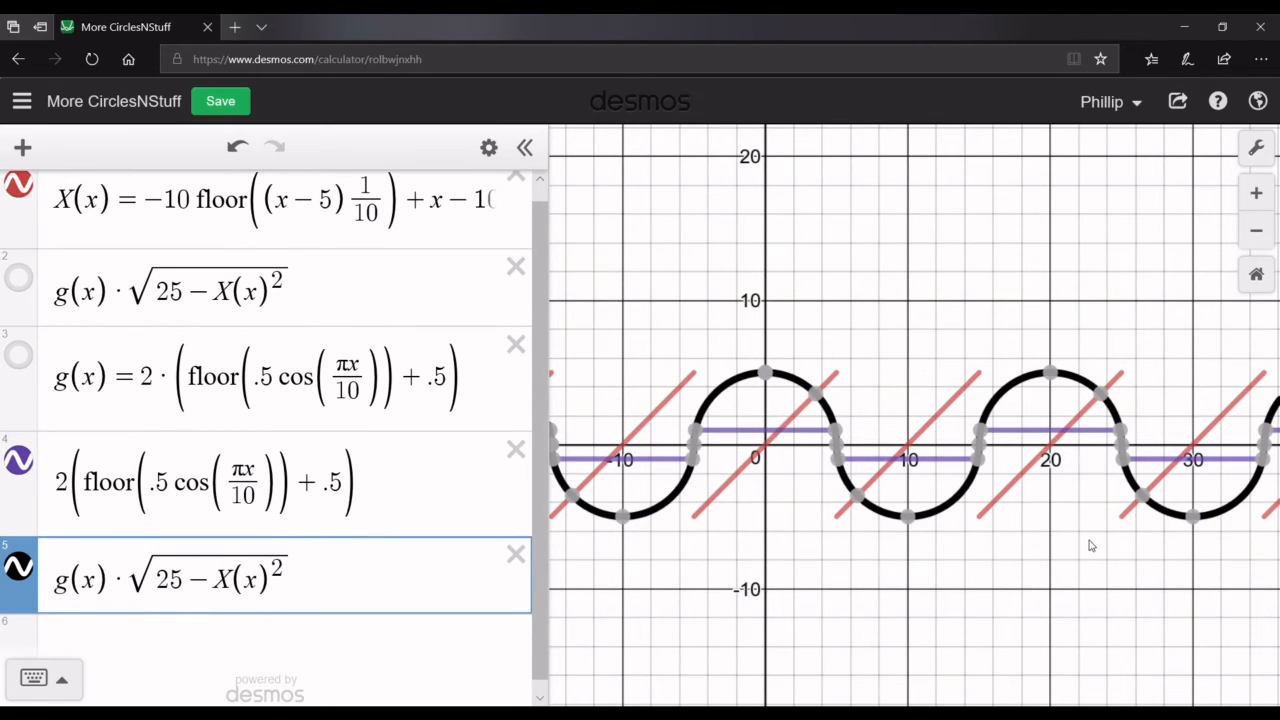
left_click_drag(988, 606, 883, 570)
mouse_move(705, 383)
left_mouse_down()
mouse_move(718, 380)
mouse_move(794, 514)
mouse_move(985, 425)
mouse_move(1170, 515)
left_mouse_up()
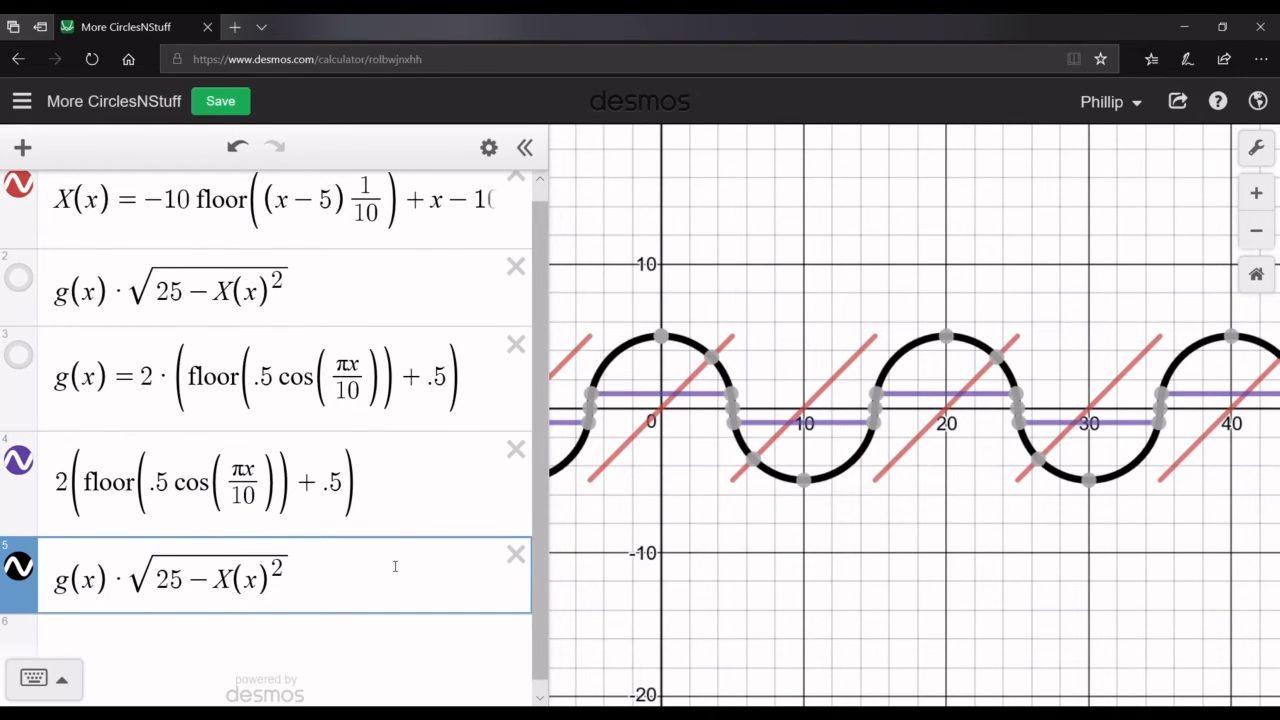
Show the graph of the second expression, g(x)·√(25−X(x)^2), and delete the duplicate fifth expression
left_click(18, 280)
left_click(516, 554)
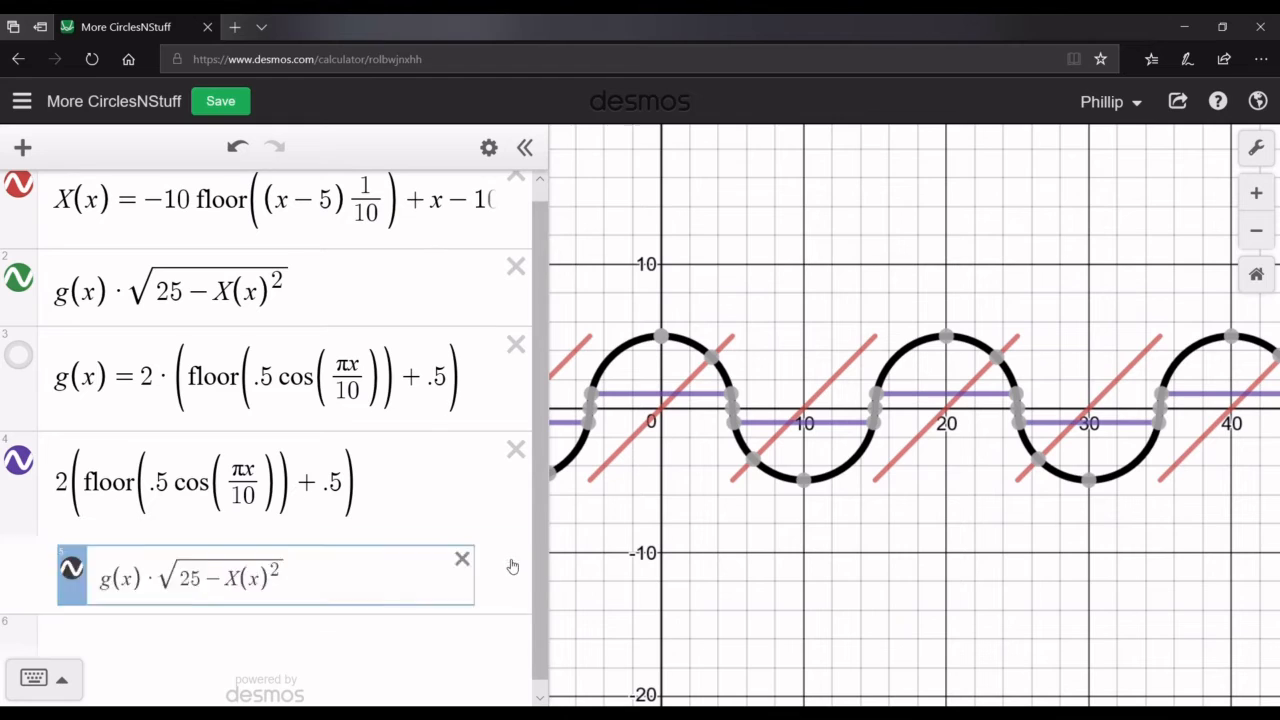
left_click_drag(777, 571, 843, 590)
left_click_drag(711, 535, 715, 535)
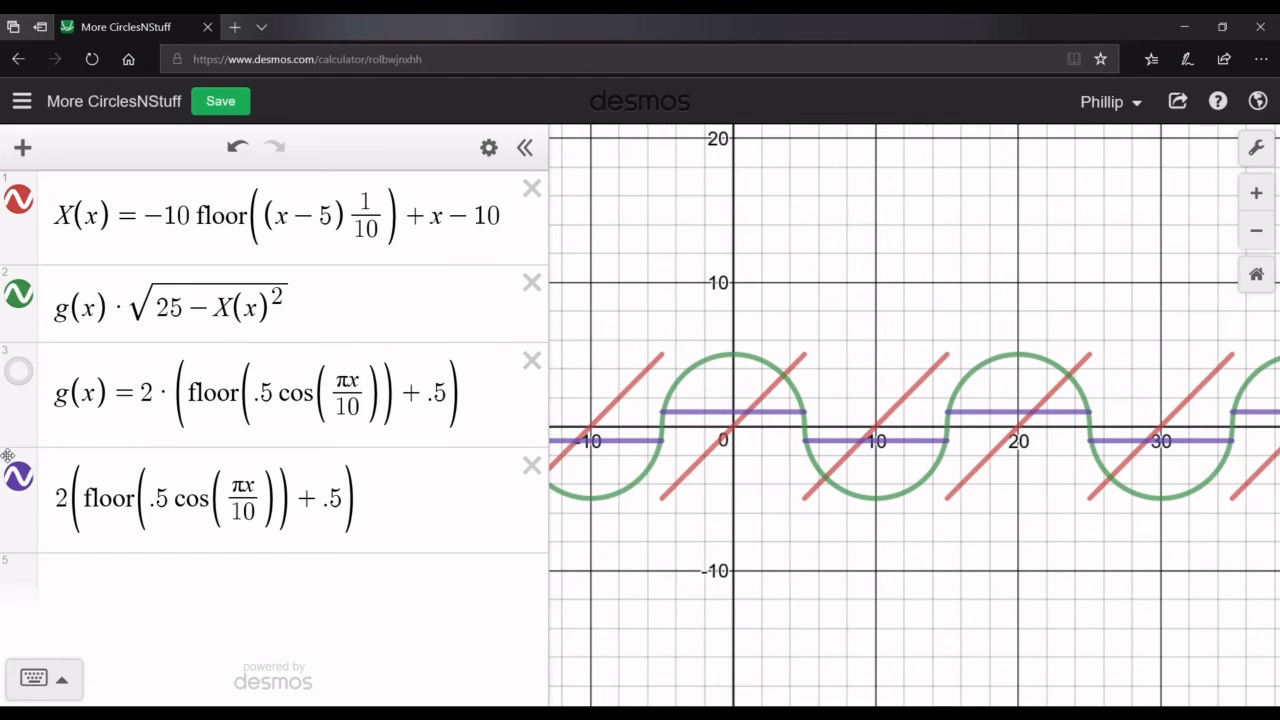
Delete the fourth expression and show the graph of the g(x) definition
left_click(531, 466)
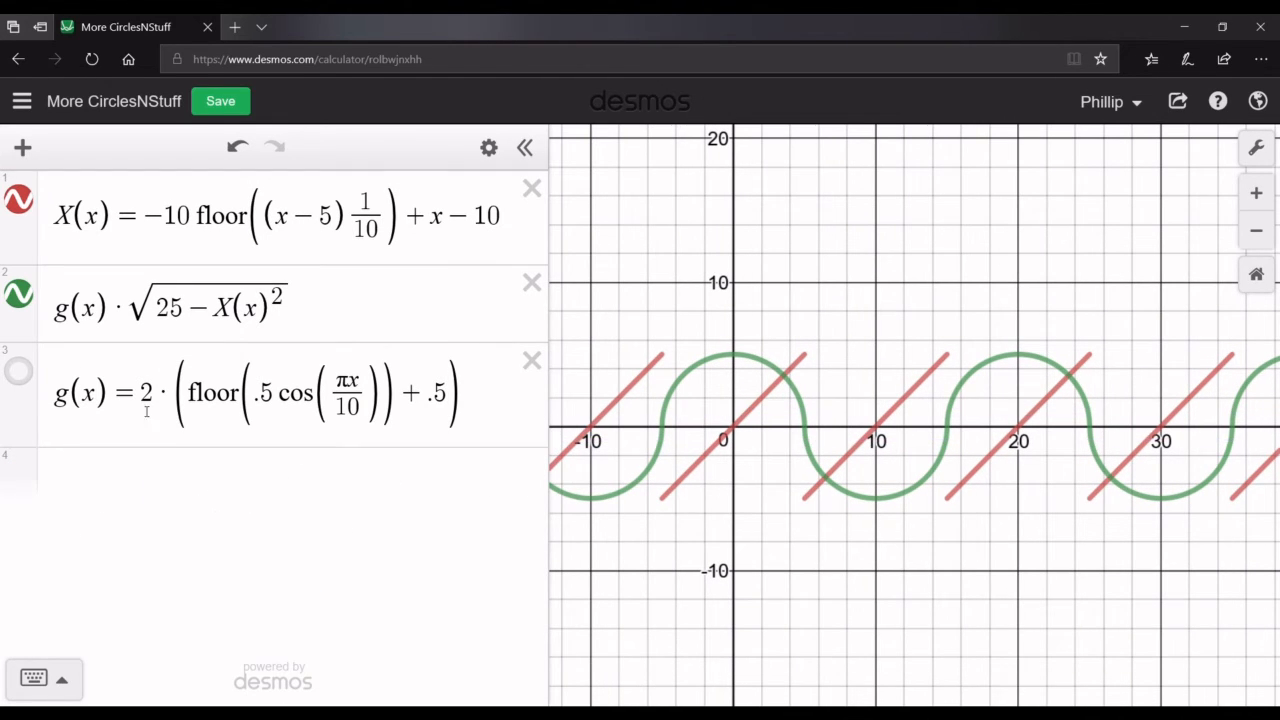
left_click(31, 375)
scroll(777, 509, "up", 5)
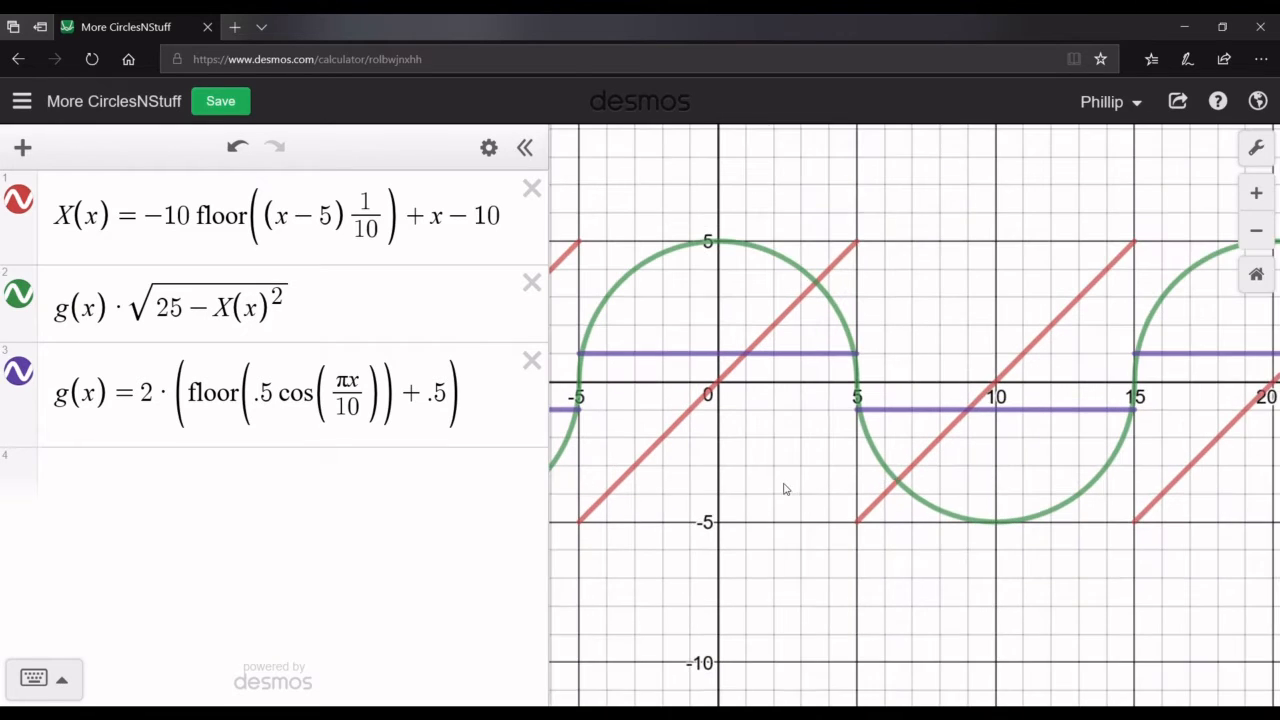
scroll(872, 505, "down", 5)
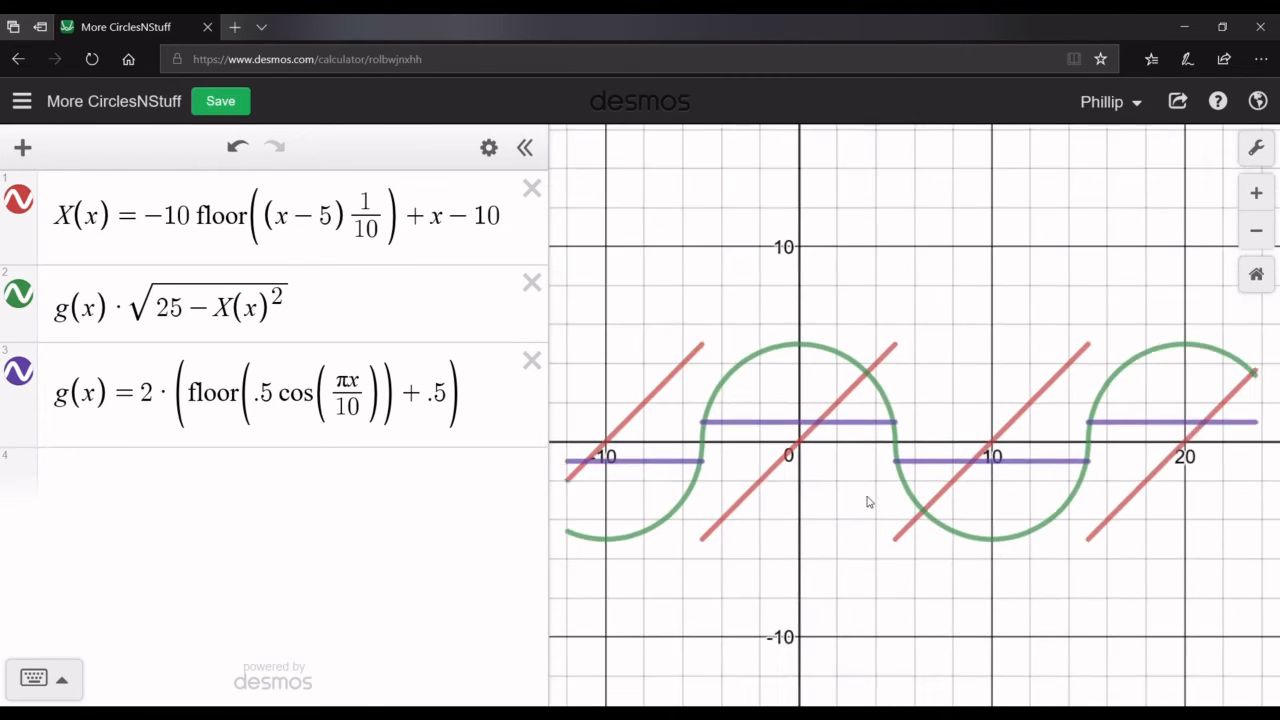
Examine the g(x) definition and trace the alternating semicircle wave alongside the square wave and X(x) over several periods
mouse_move(906, 481)
left_mouse_down()
mouse_move(760, 457)
mouse_move(1174, 463)
mouse_move(1040, 517)
mouse_move(920, 523)
mouse_move(813, 488)
left_mouse_up()
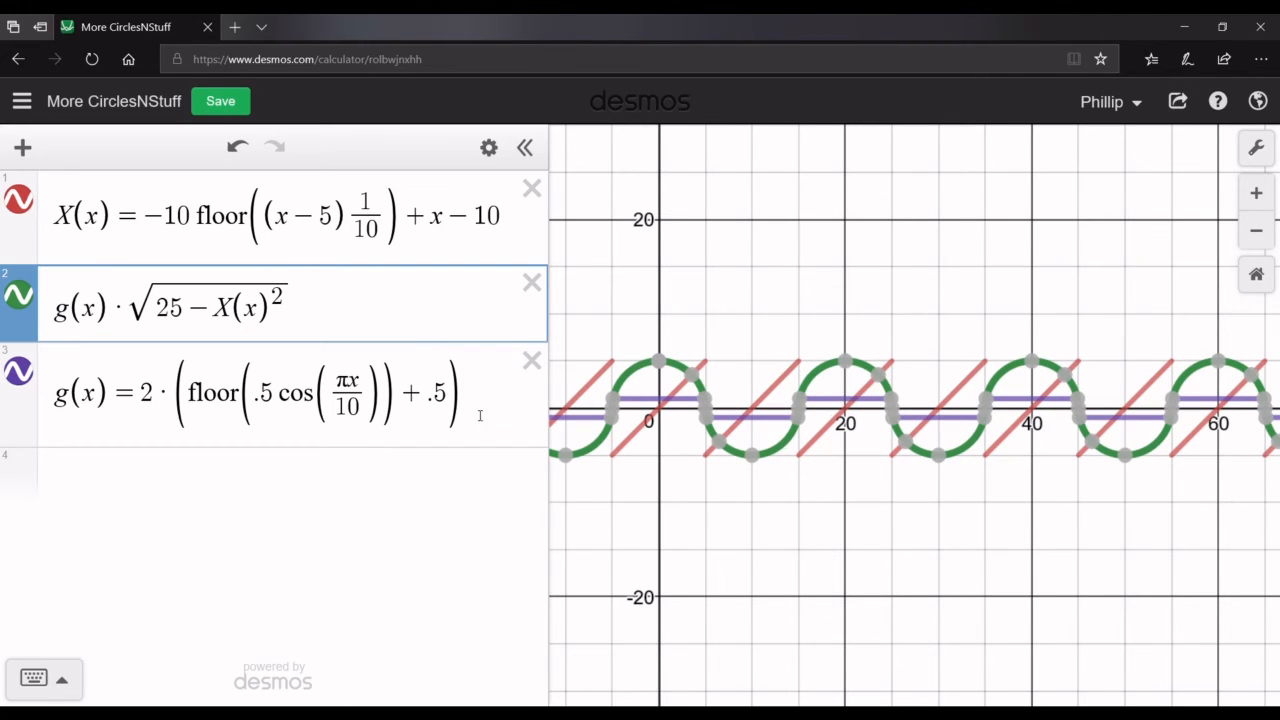
mouse_move(470, 412)
left_mouse_down()
mouse_move(92, 412)
mouse_move(148, 408)
left_mouse_up()
left_click(257, 402)
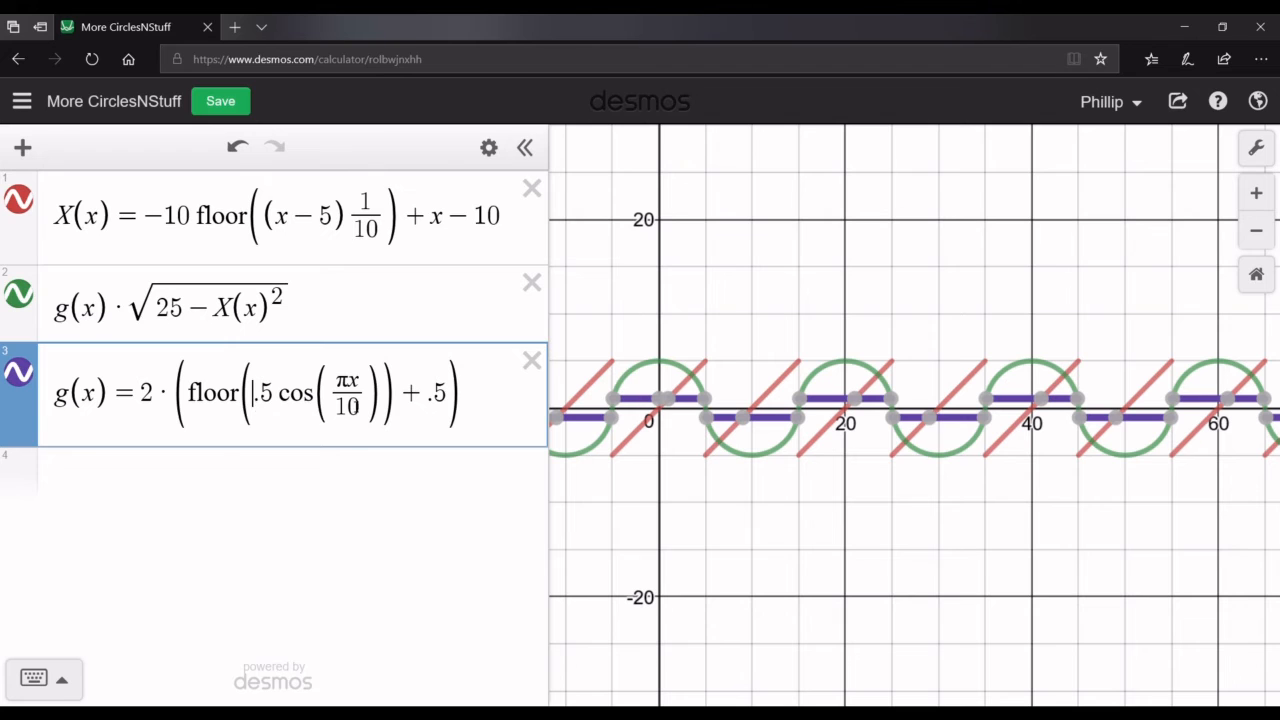
left_click(1089, 565)
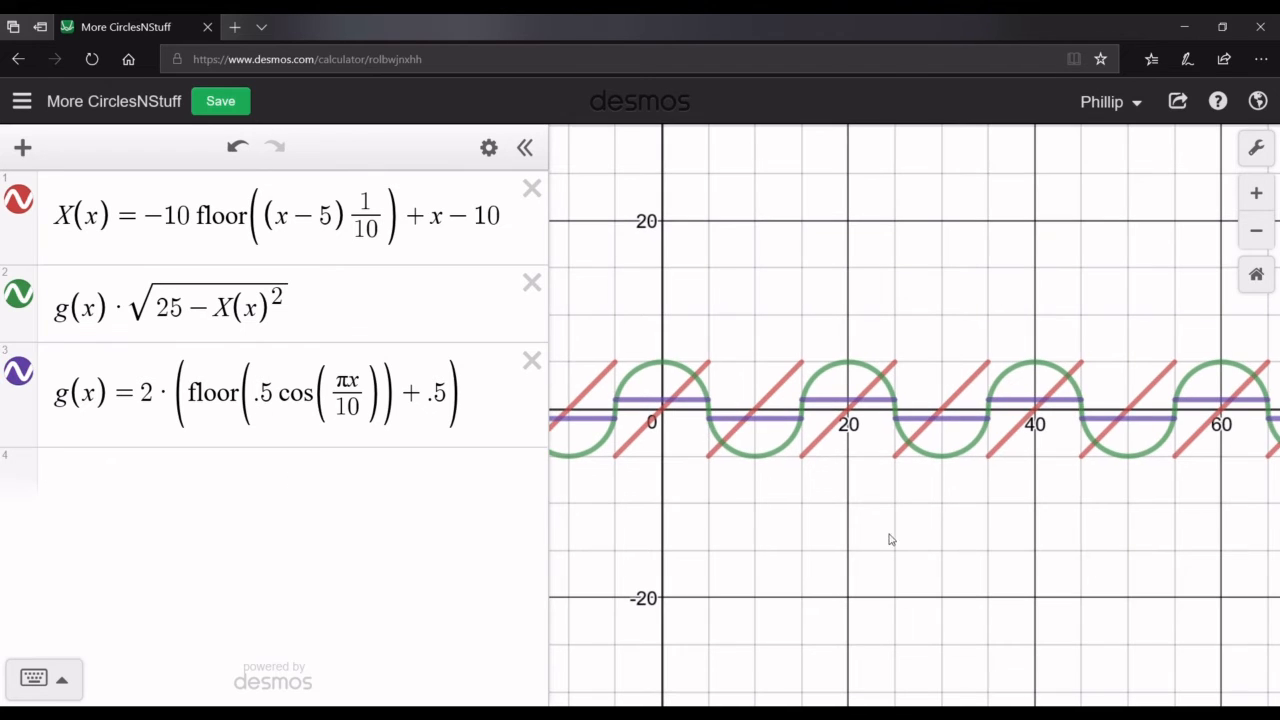
mouse_move(771, 457)
left_mouse_down()
mouse_move(1010, 370)
mouse_move(1140, 368)
mouse_move(628, 378)
mouse_move(703, 385)
mouse_move(846, 476)
mouse_move(1189, 514)
mouse_move(877, 509)
mouse_move(663, 423)
mouse_move(623, 480)
mouse_move(1169, 474)
mouse_move(643, 480)
mouse_move(682, 452)
mouse_move(1126, 427)
left_mouse_up()
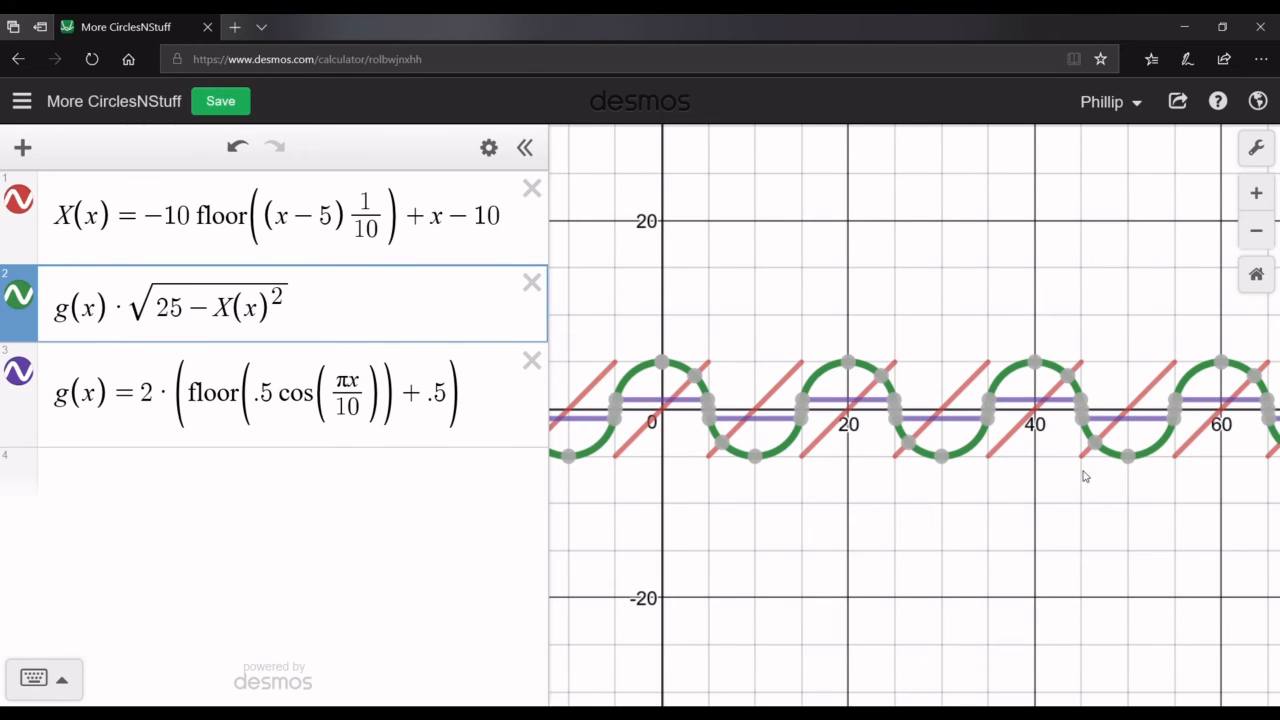
mouse_move(943, 540)
left_mouse_down()
mouse_move(971, 549)
mouse_move(926, 525)
left_mouse_up()
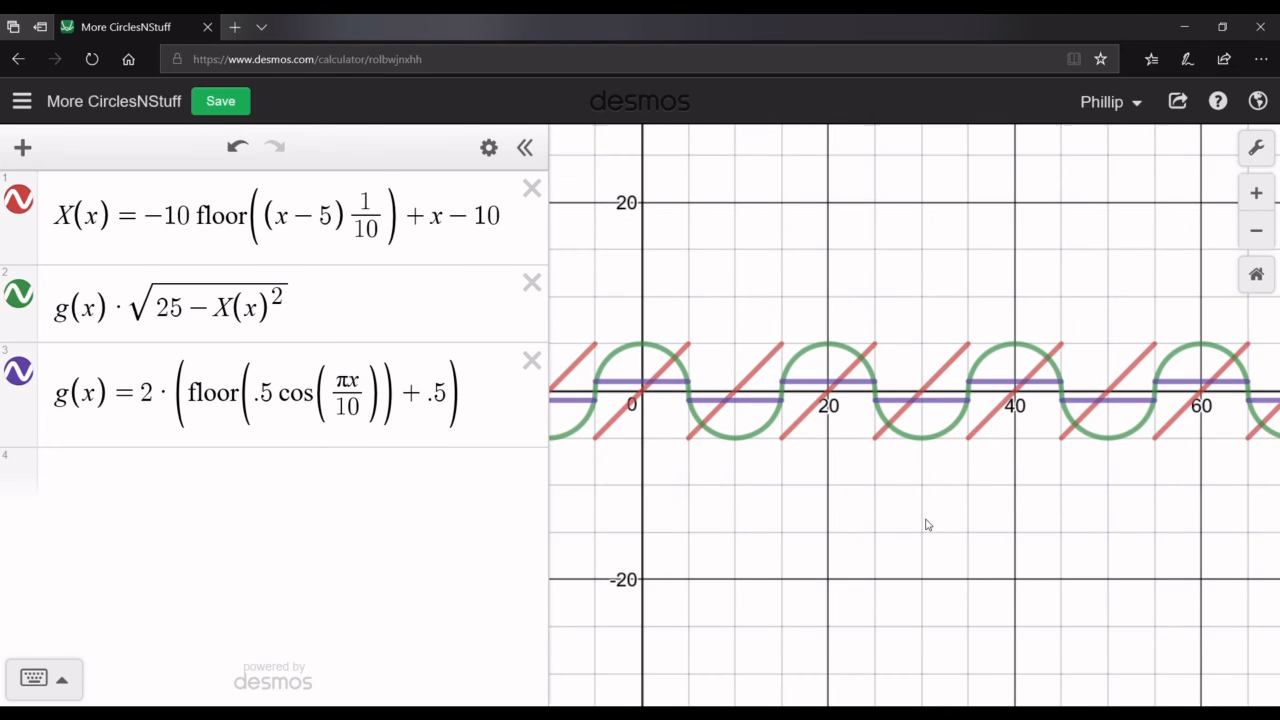
left_click_drag(865, 459, 897, 477)
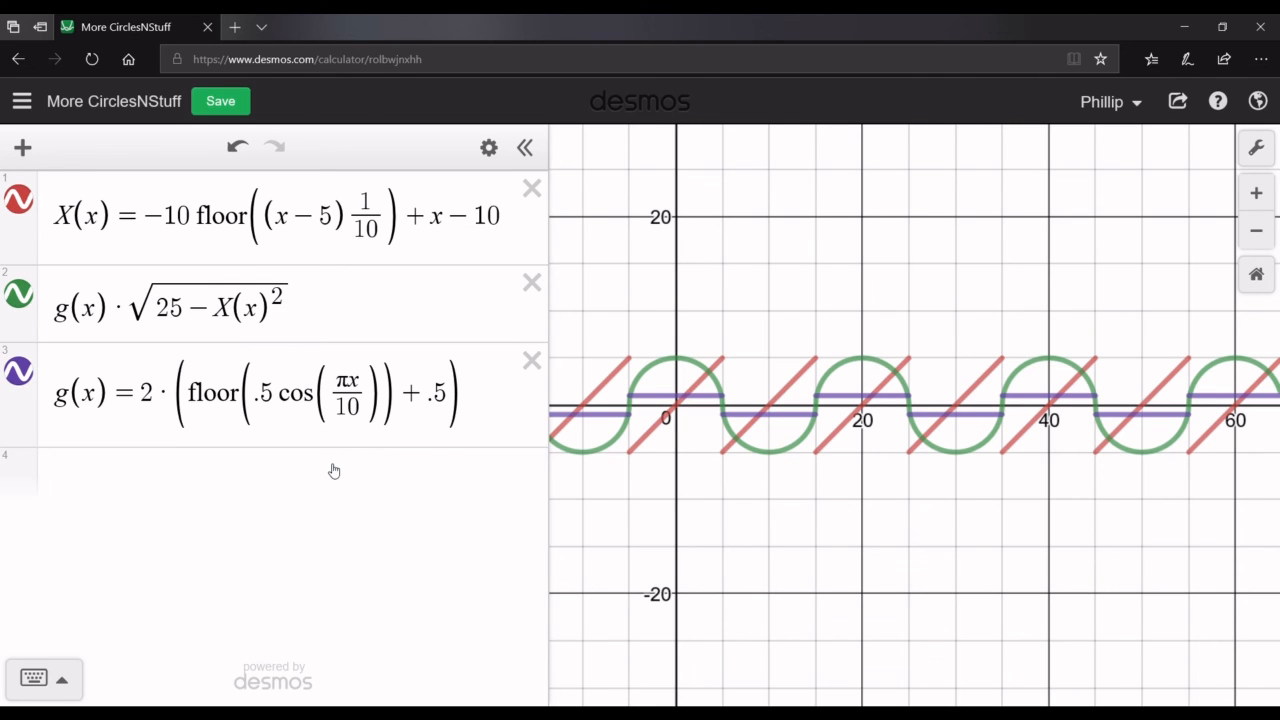
left_click_drag(994, 511, 1000, 506)
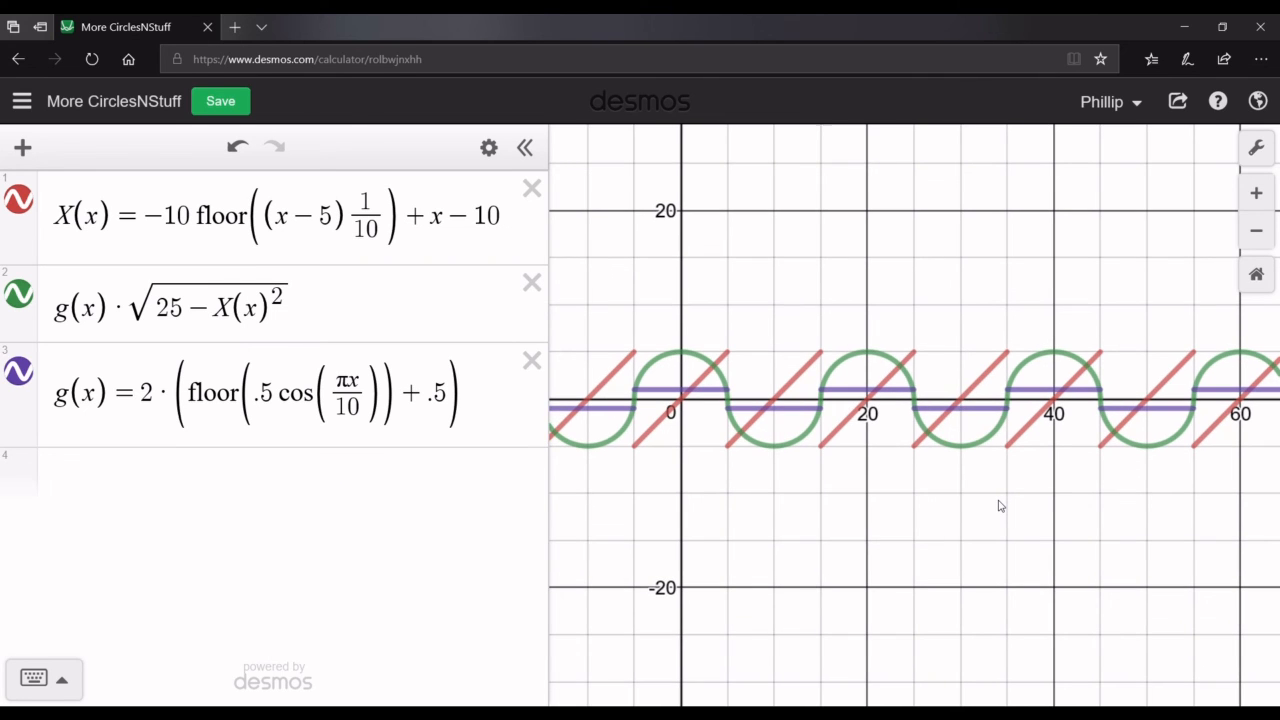